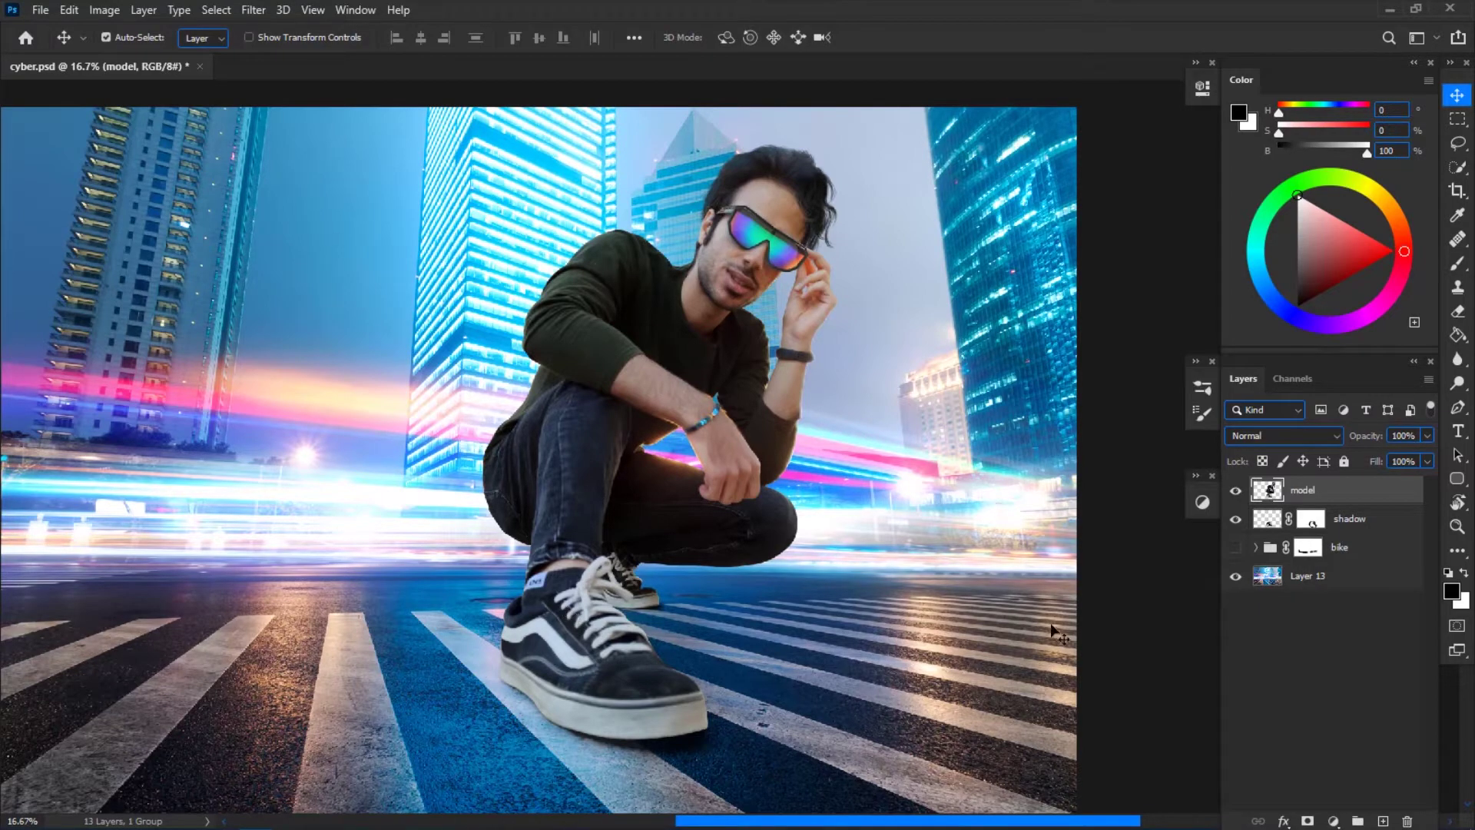
- Add a black (000000) Solid Color fill layer above the model layer and set its blend mode to Color
key("ctrl+minus")
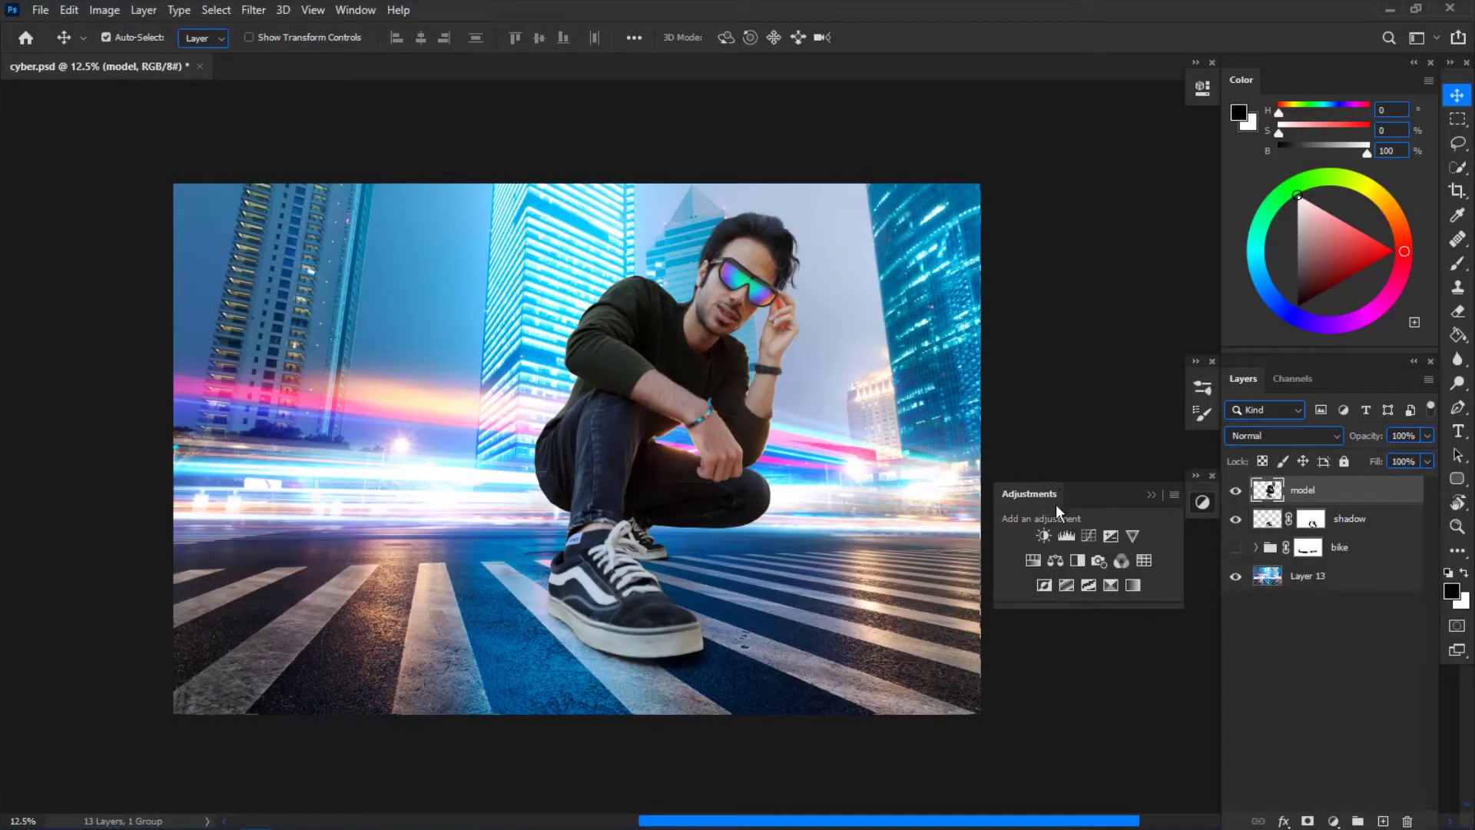
left_click(1201, 501)
key("ctrl+shift+n")
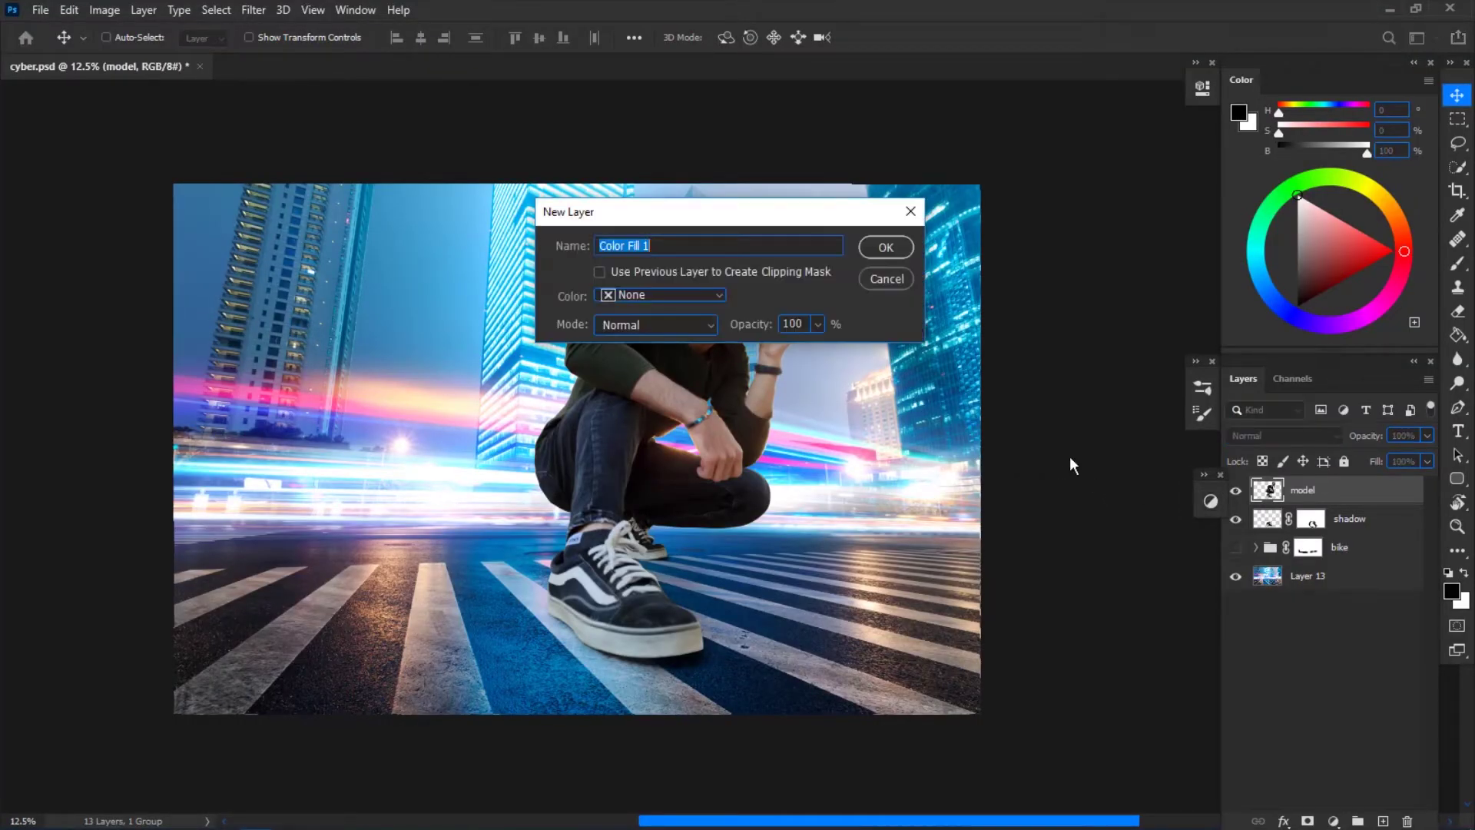
left_click(884, 250)
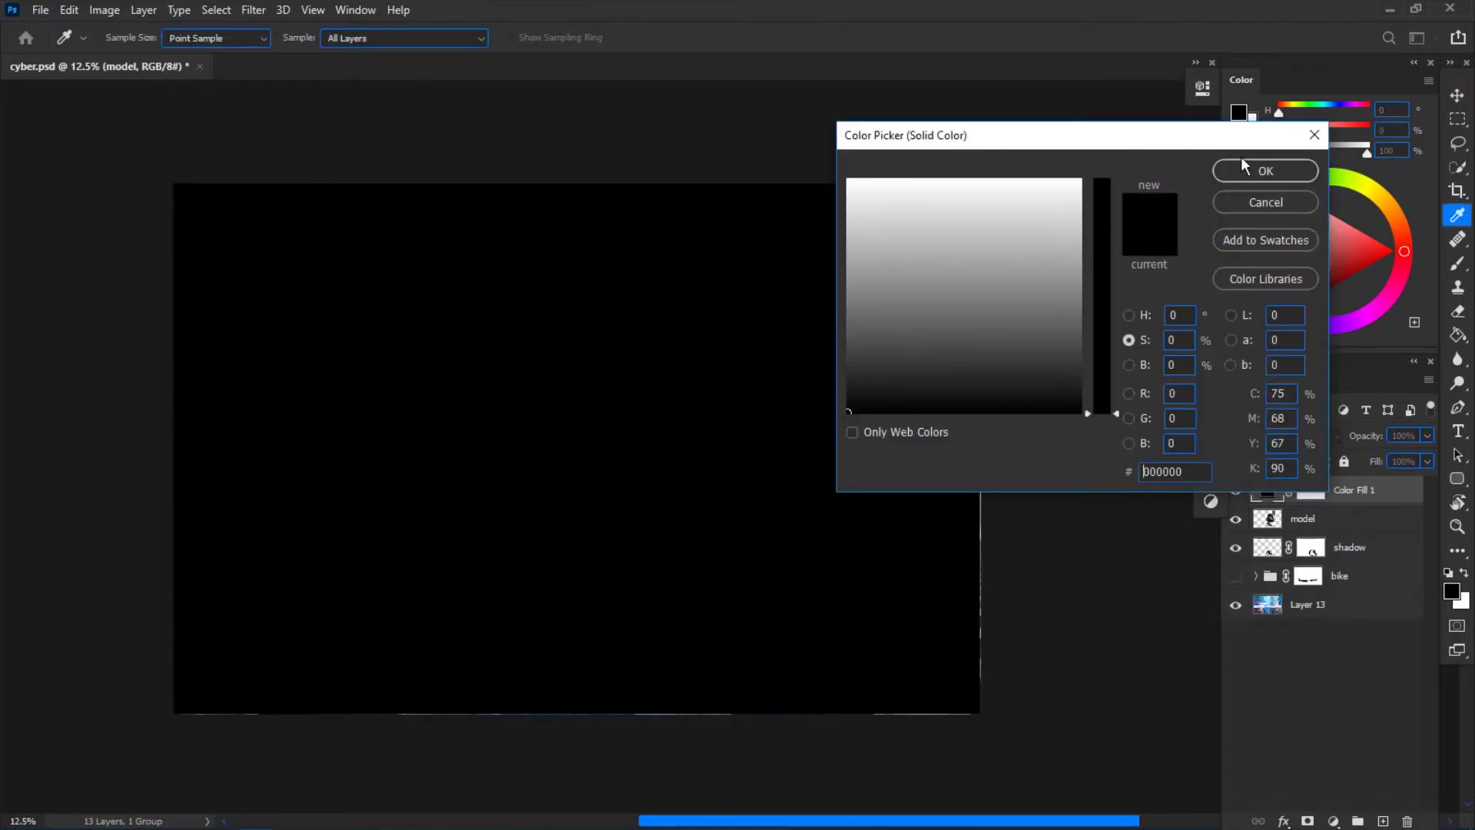
left_click(1244, 166)
left_click(1260, 436)
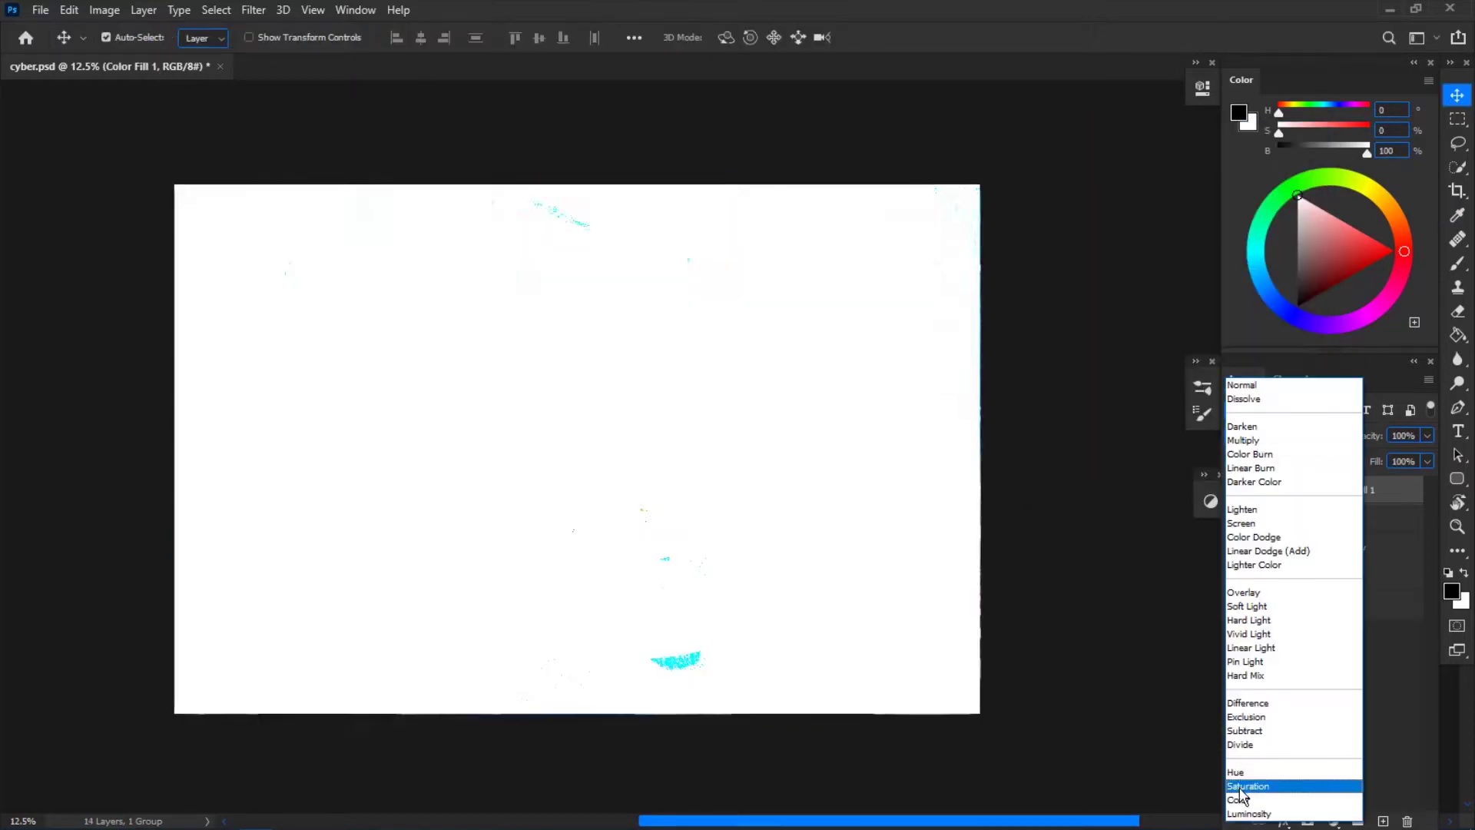
left_click(1248, 795)
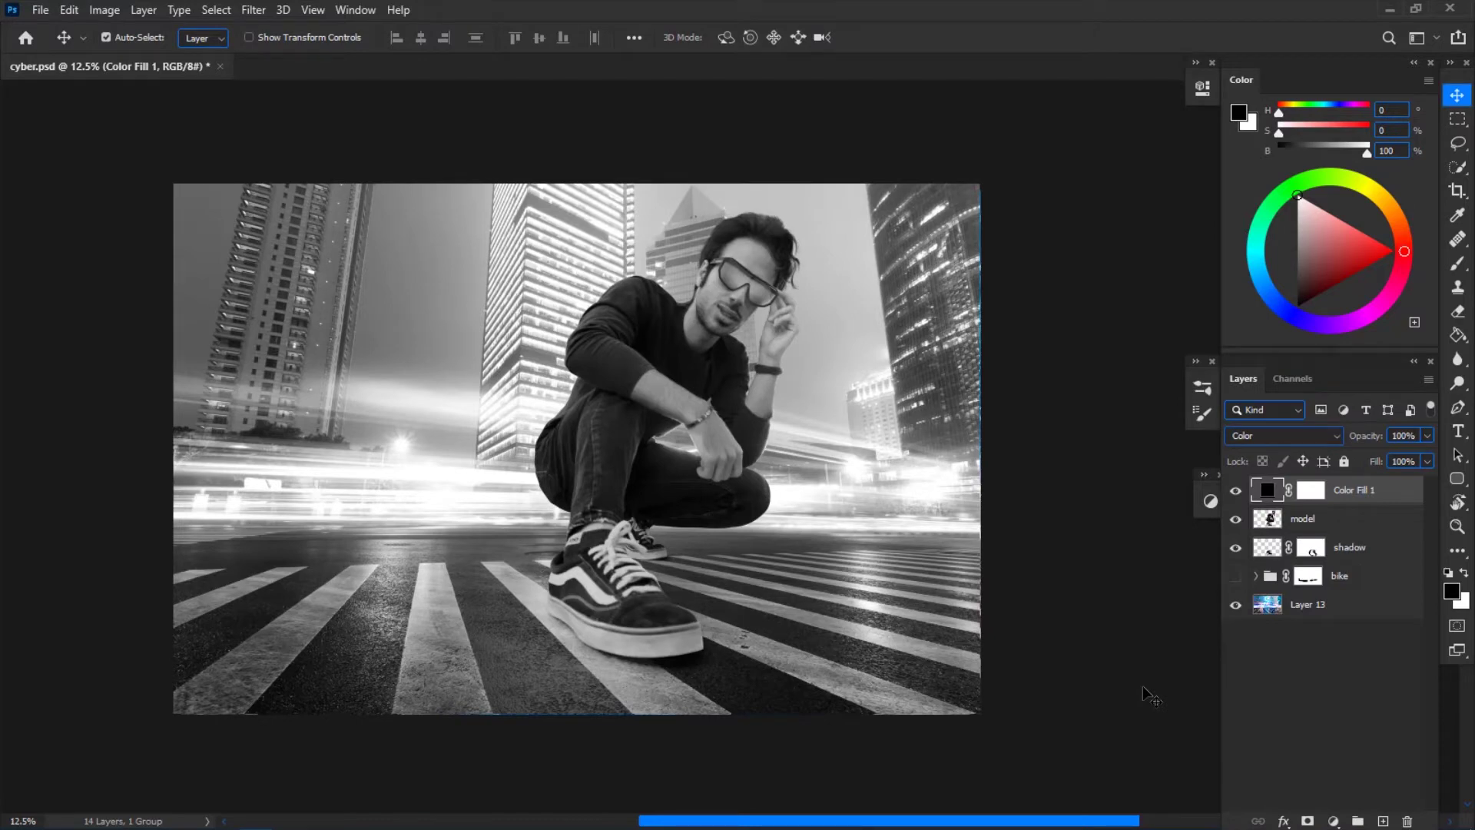
- Add a Curves adjustment layer above the model layer and clip it to the model
left_click(1335, 526)
left_click(1211, 502)
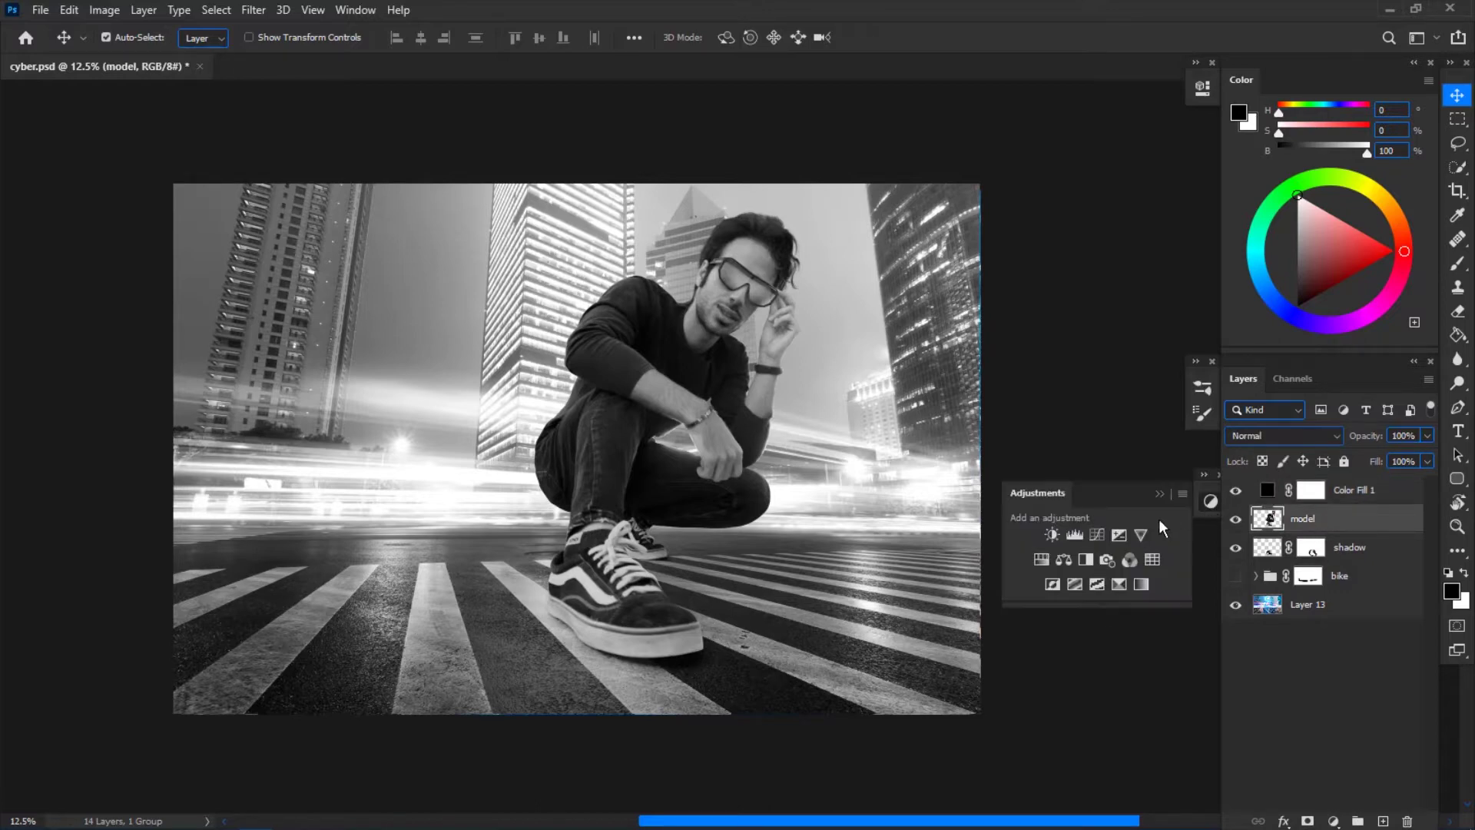
left_click(1097, 535)
left_click(1043, 469)
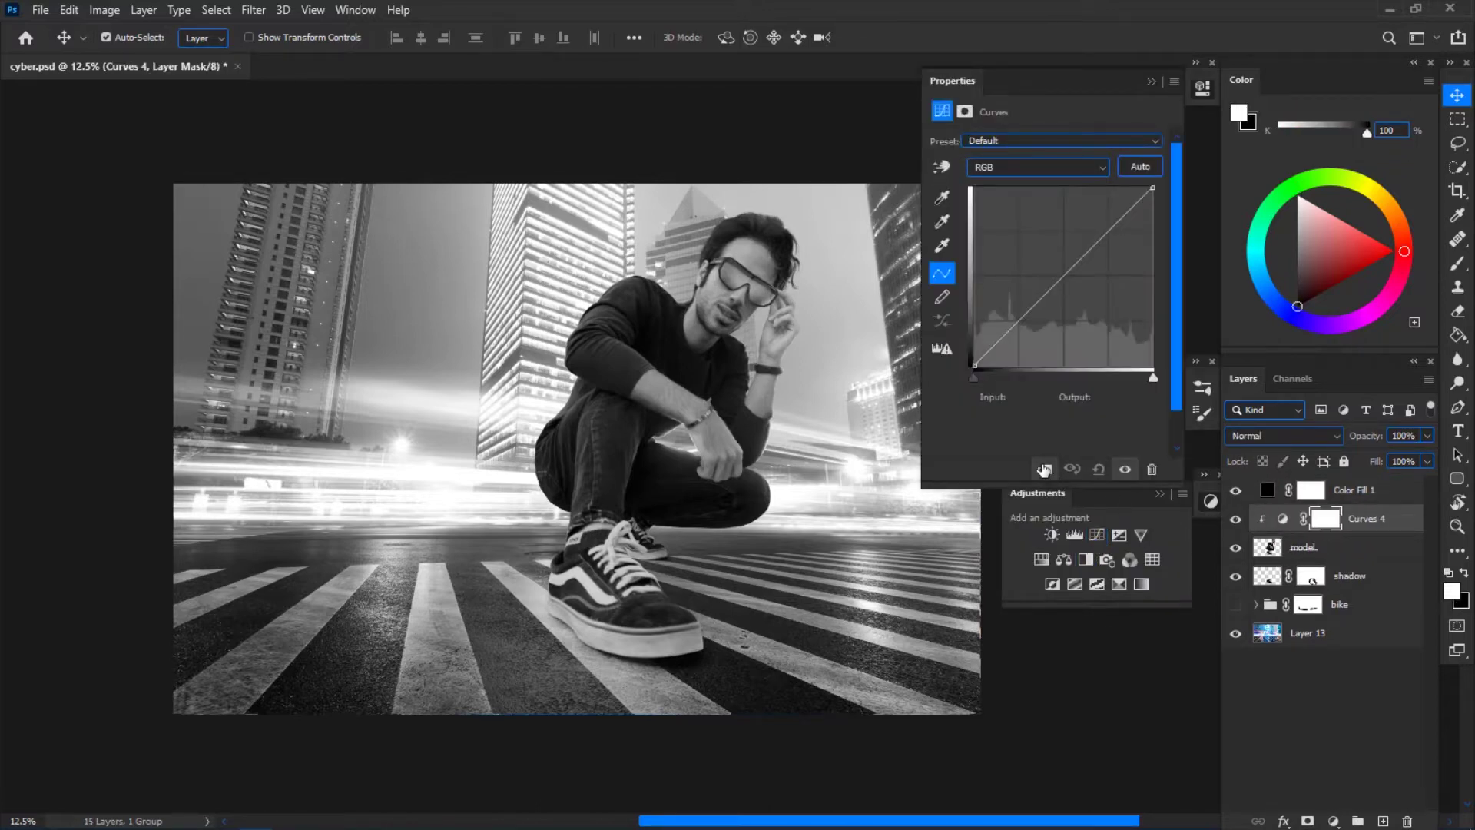
left_click_drag(895, 553, 827, 556)
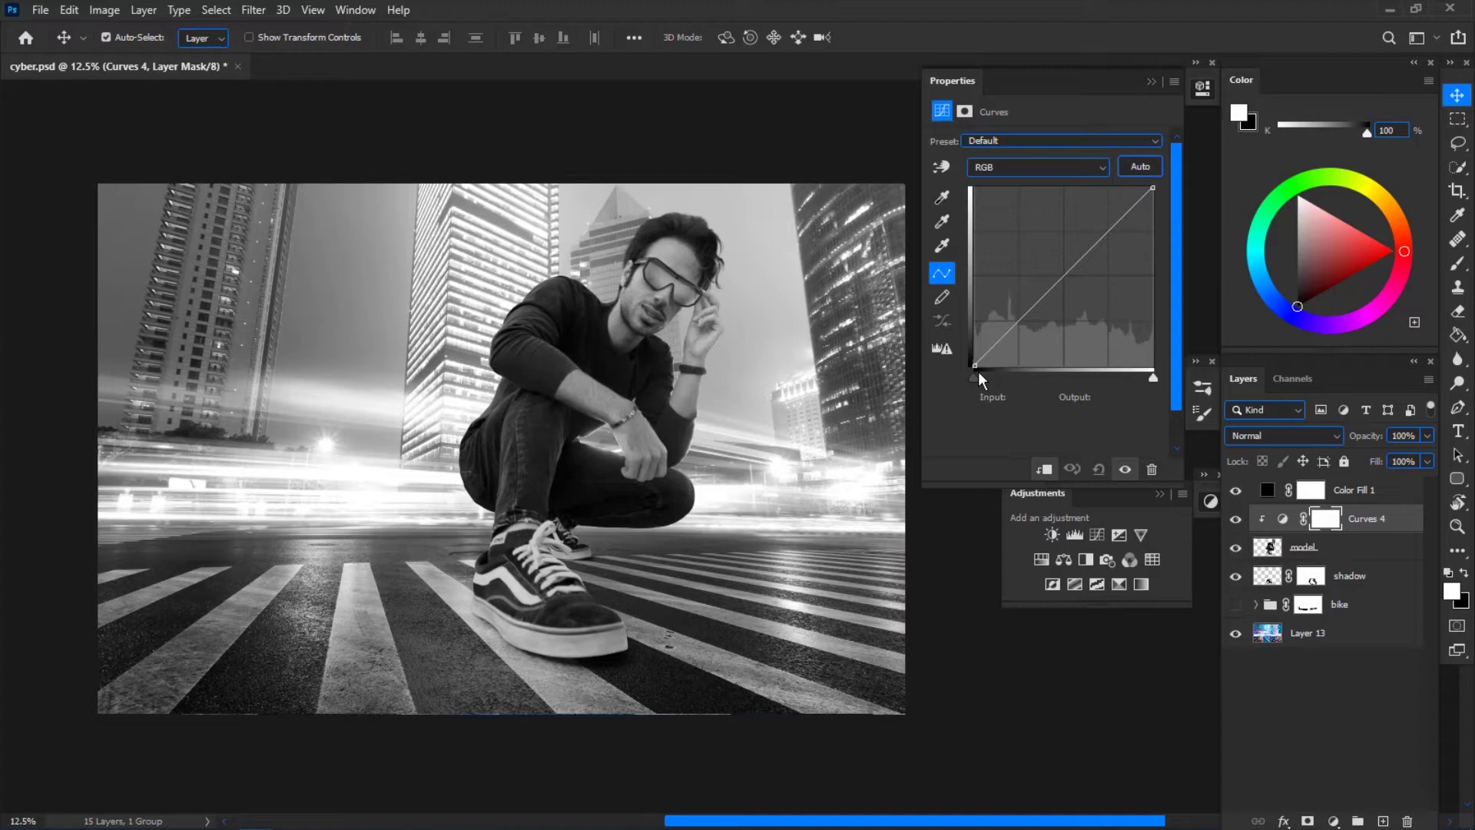
- Raise the RGB curve's black point to output 16, move its white point to input 231, and compare before and after
left_click_drag(978, 371, 979, 360)
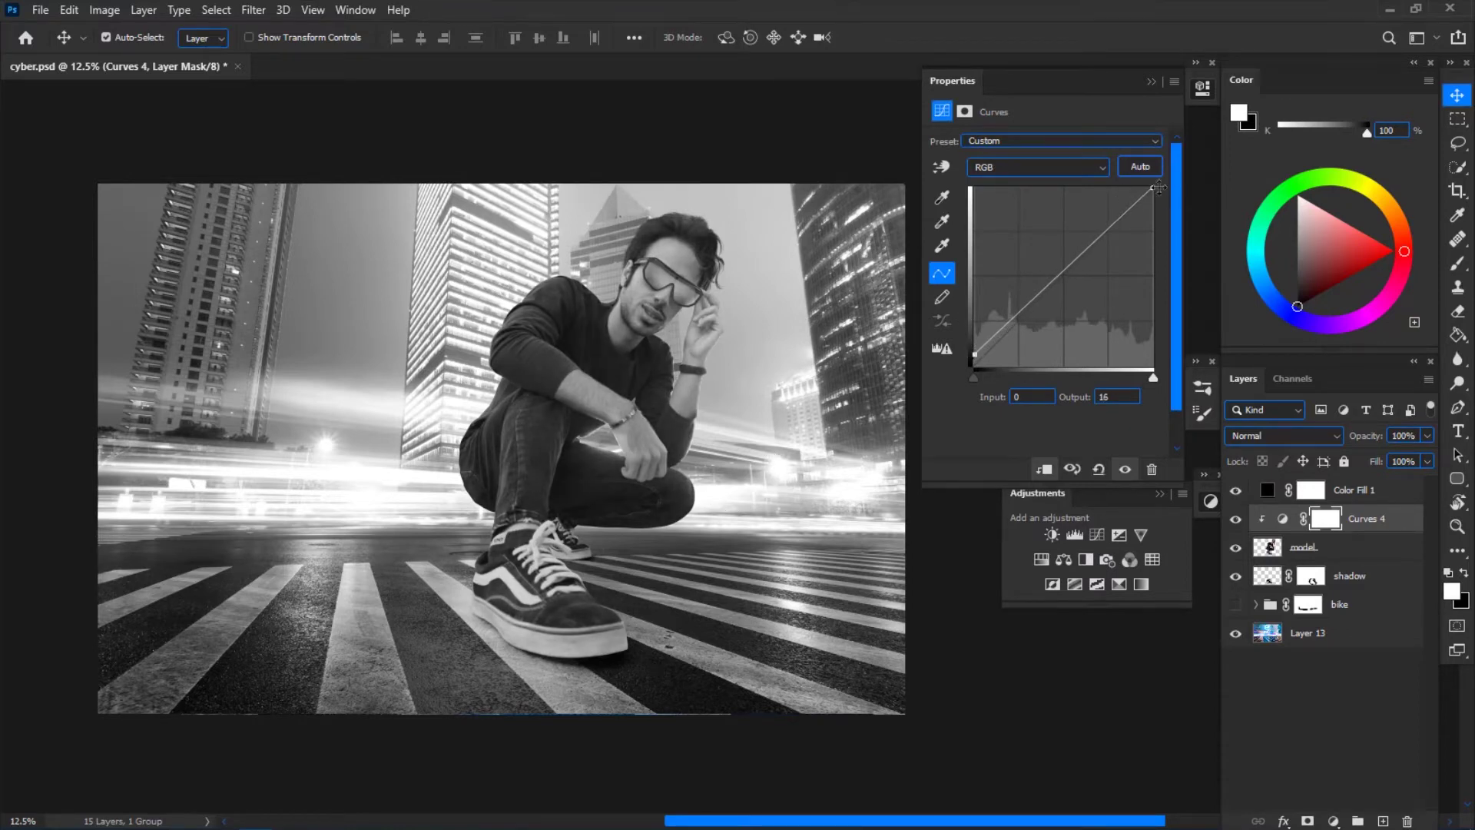
left_click_drag(1153, 188, 1137, 188)
scroll(799, 321, "down", 6)
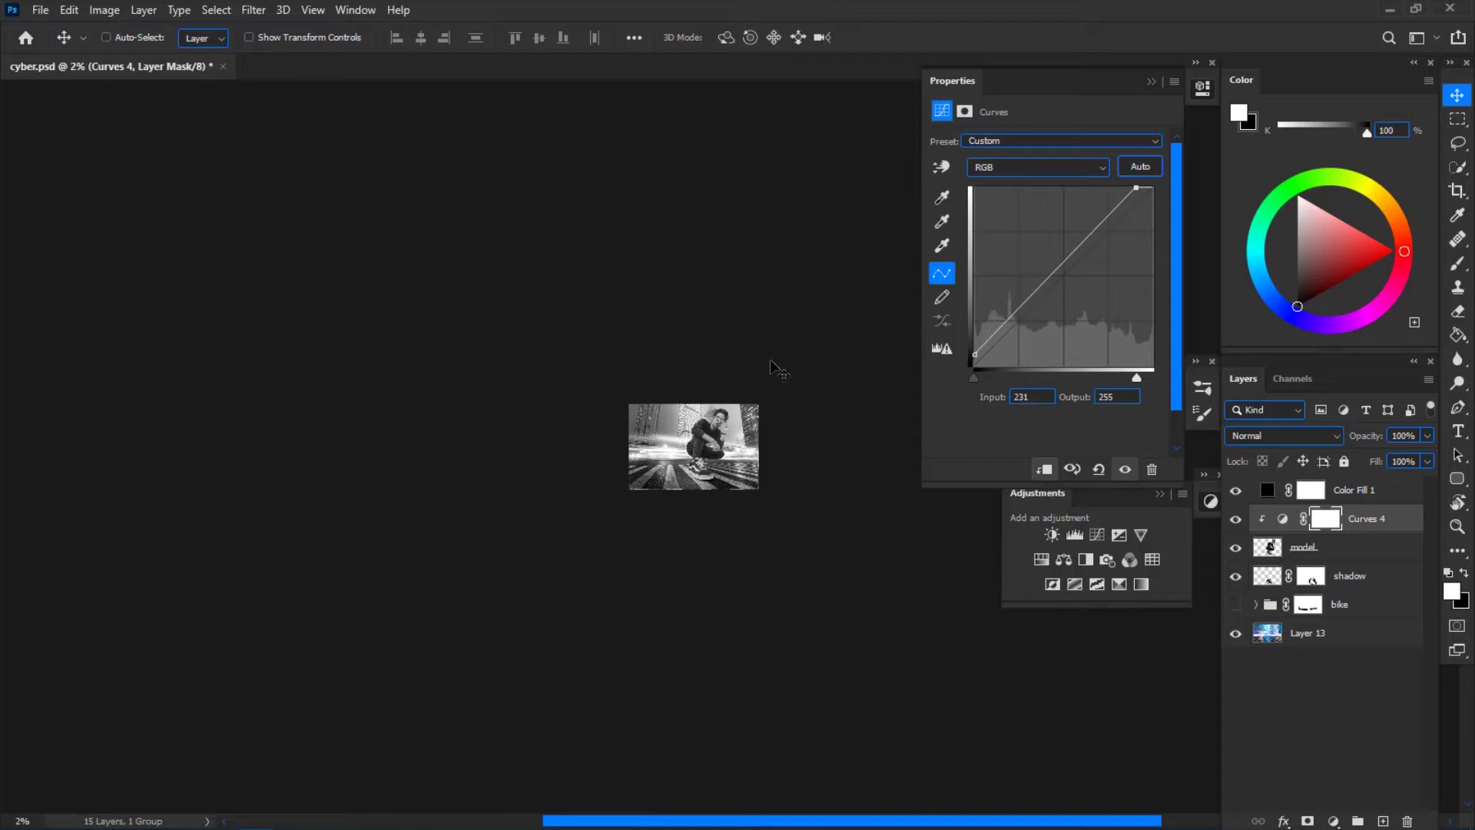
key("ctrl")
left_click(1236, 520)
left_click(1236, 520)
- Lift the RGB black point slightly more, set the white point to input 227, and anchor the curve in the shadows
left_click_drag(974, 354, 974, 351)
left_click(1134, 188)
key("ctrl+0")
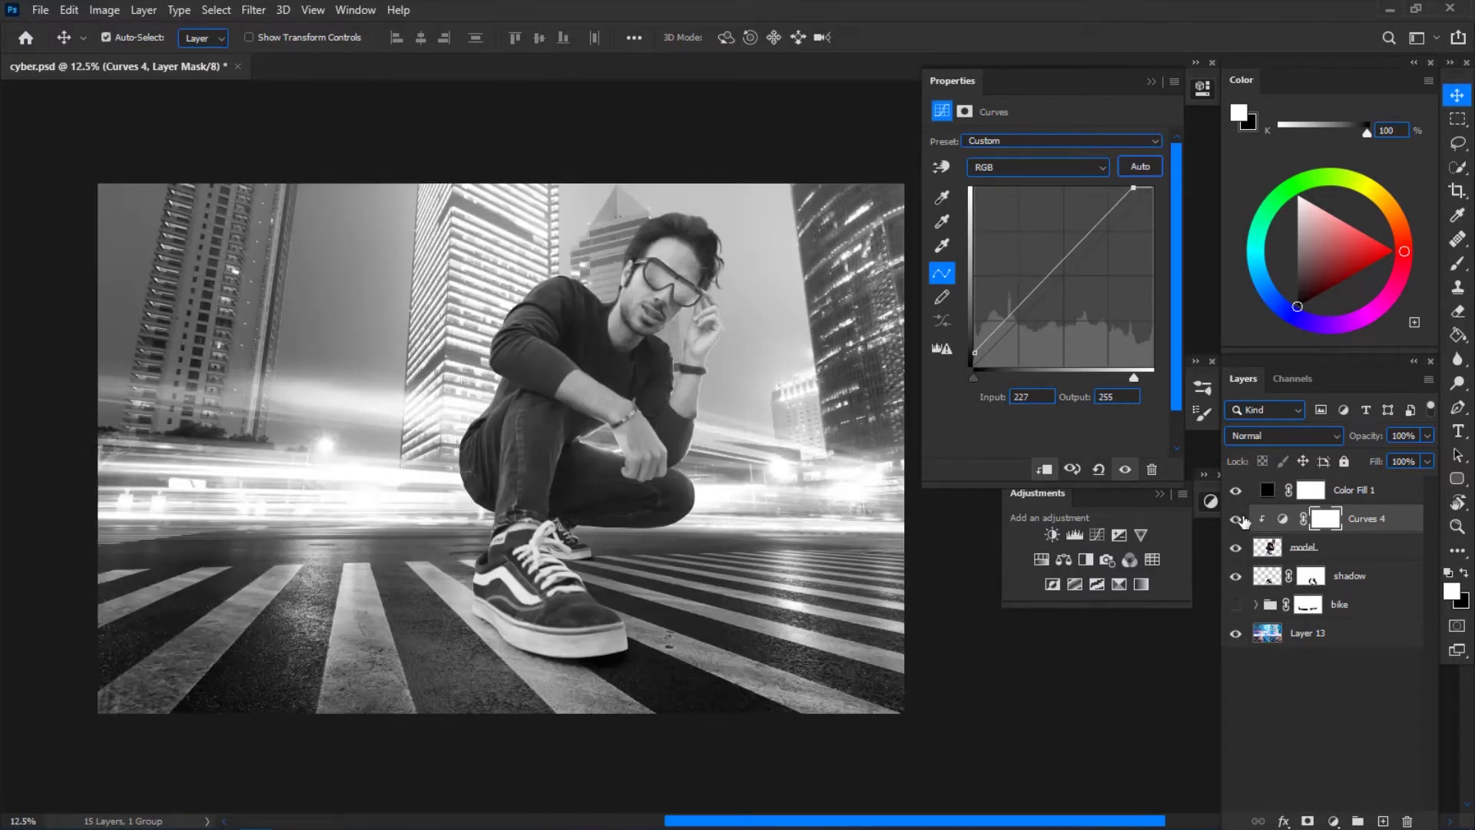
left_click(1236, 519)
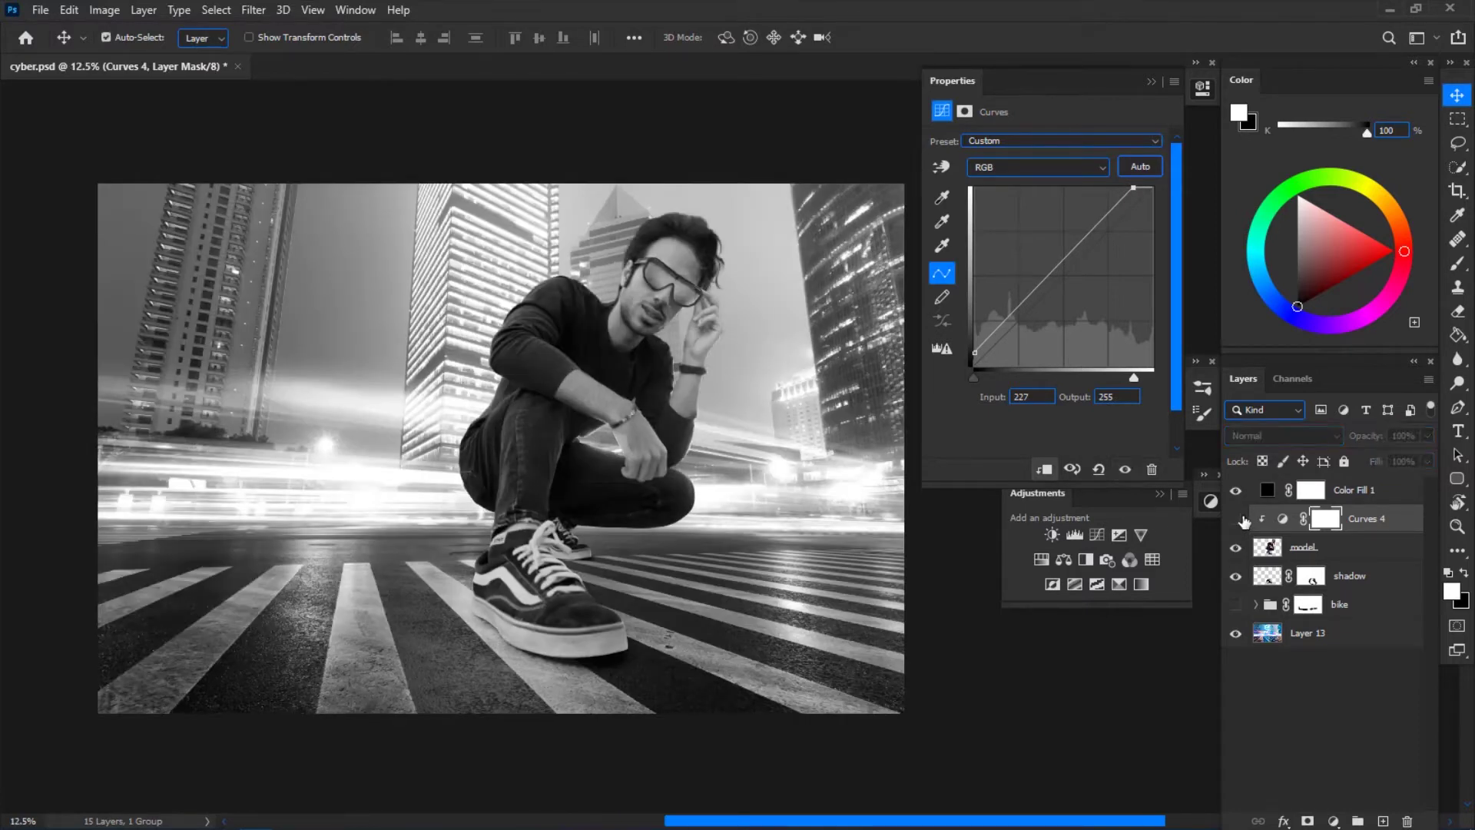
left_click(1236, 519)
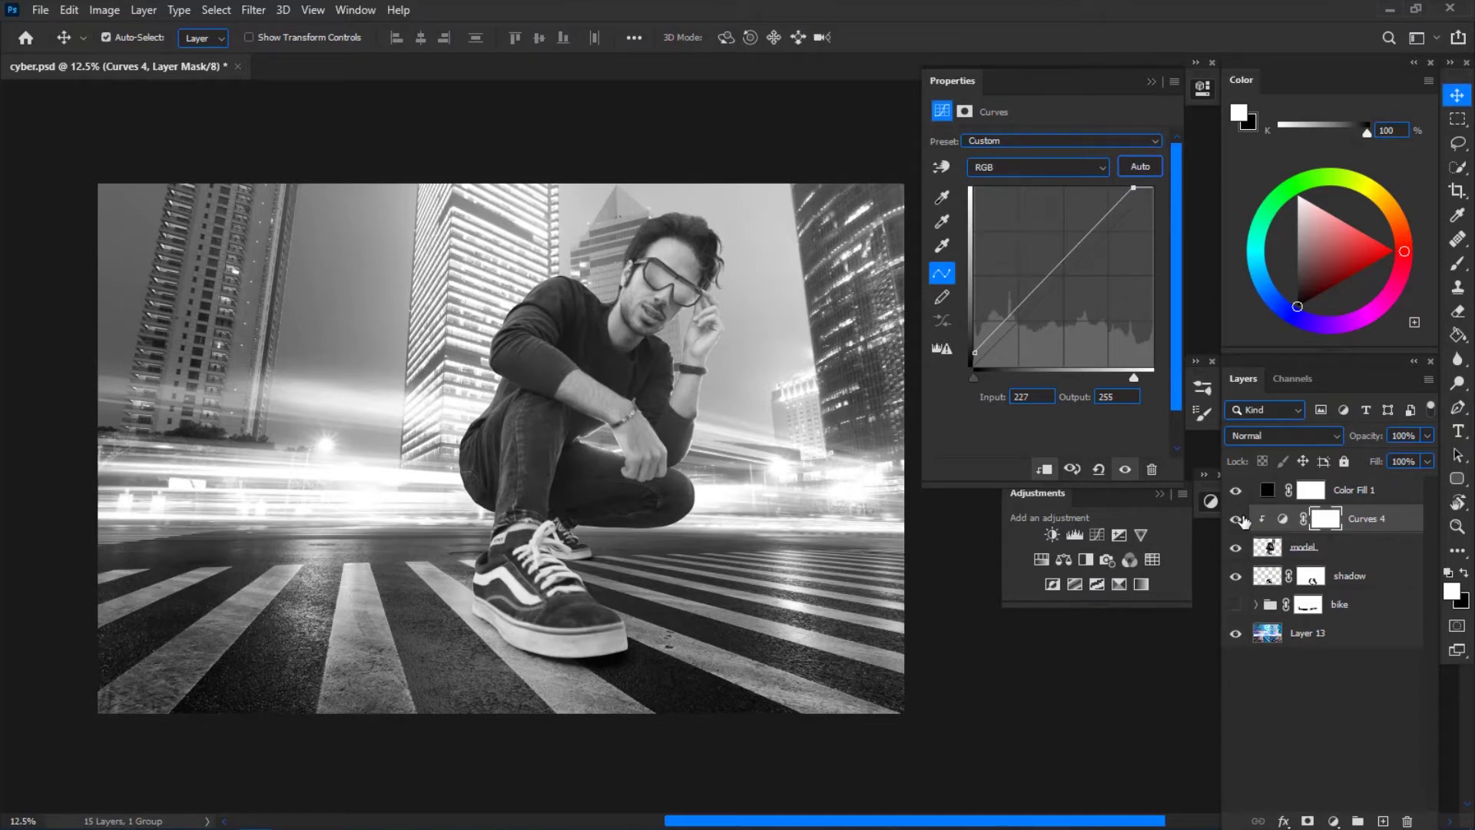
mouse_move(1022, 307)
left_mouse_down()
mouse_move(1031, 335)
mouse_move(1023, 307)
left_mouse_up()
left_click(1202, 87)
- Hide the black Color Fill 1 layer and set the clipped Curves layer's opacity to 74%
left_click(1235, 490)
left_click(1283, 518)
left_click_drag(1366, 436, 1341, 444)
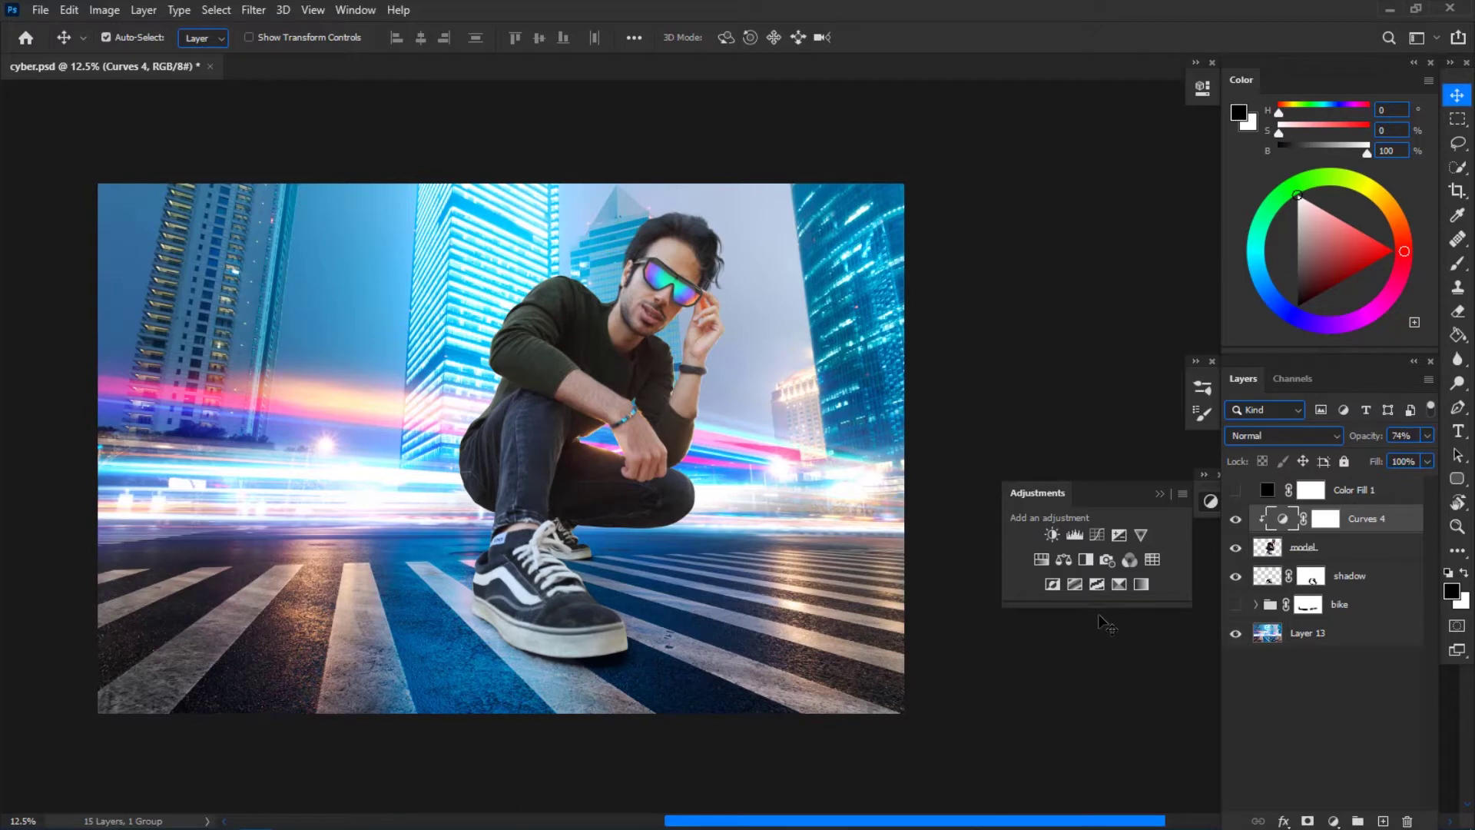
- Add a Solid Color fill layer in gray 808080 above the clipped Curves layer and set its blend mode to Luminosity
key("ctrl+shift+alt+n")
key("Return")
type("808080")
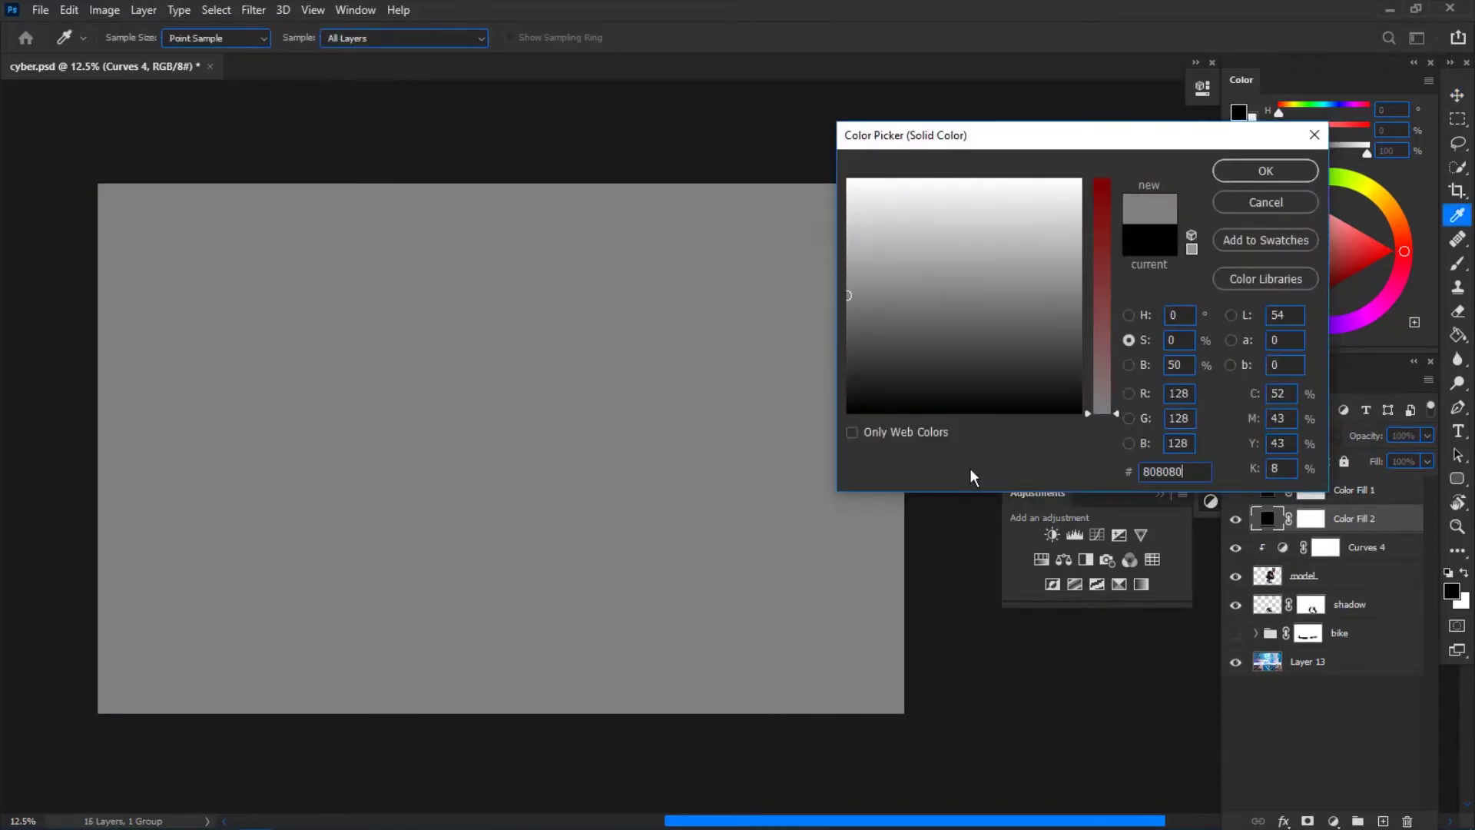
left_click(1232, 170)
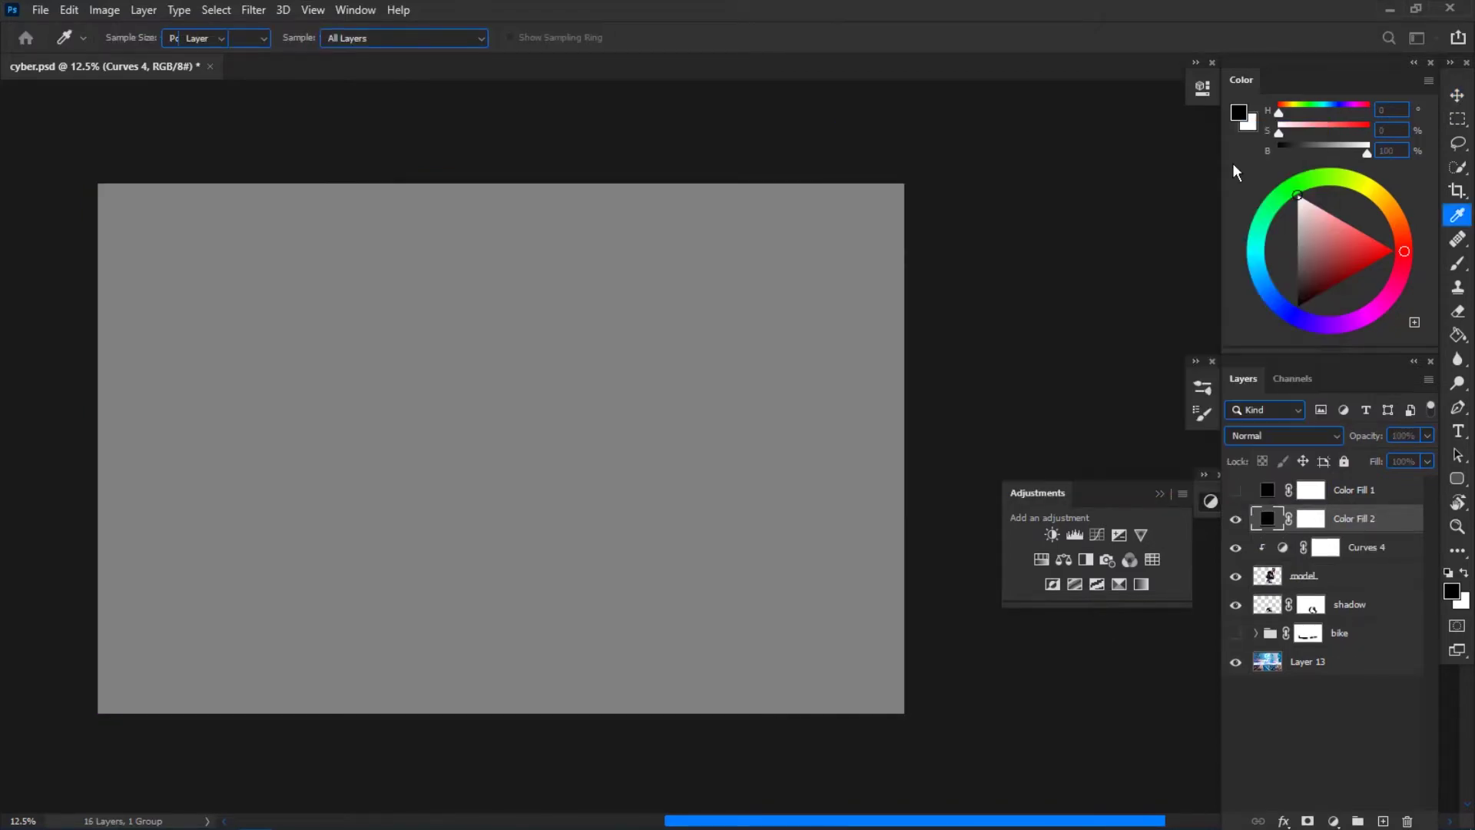
left_click(1227, 436)
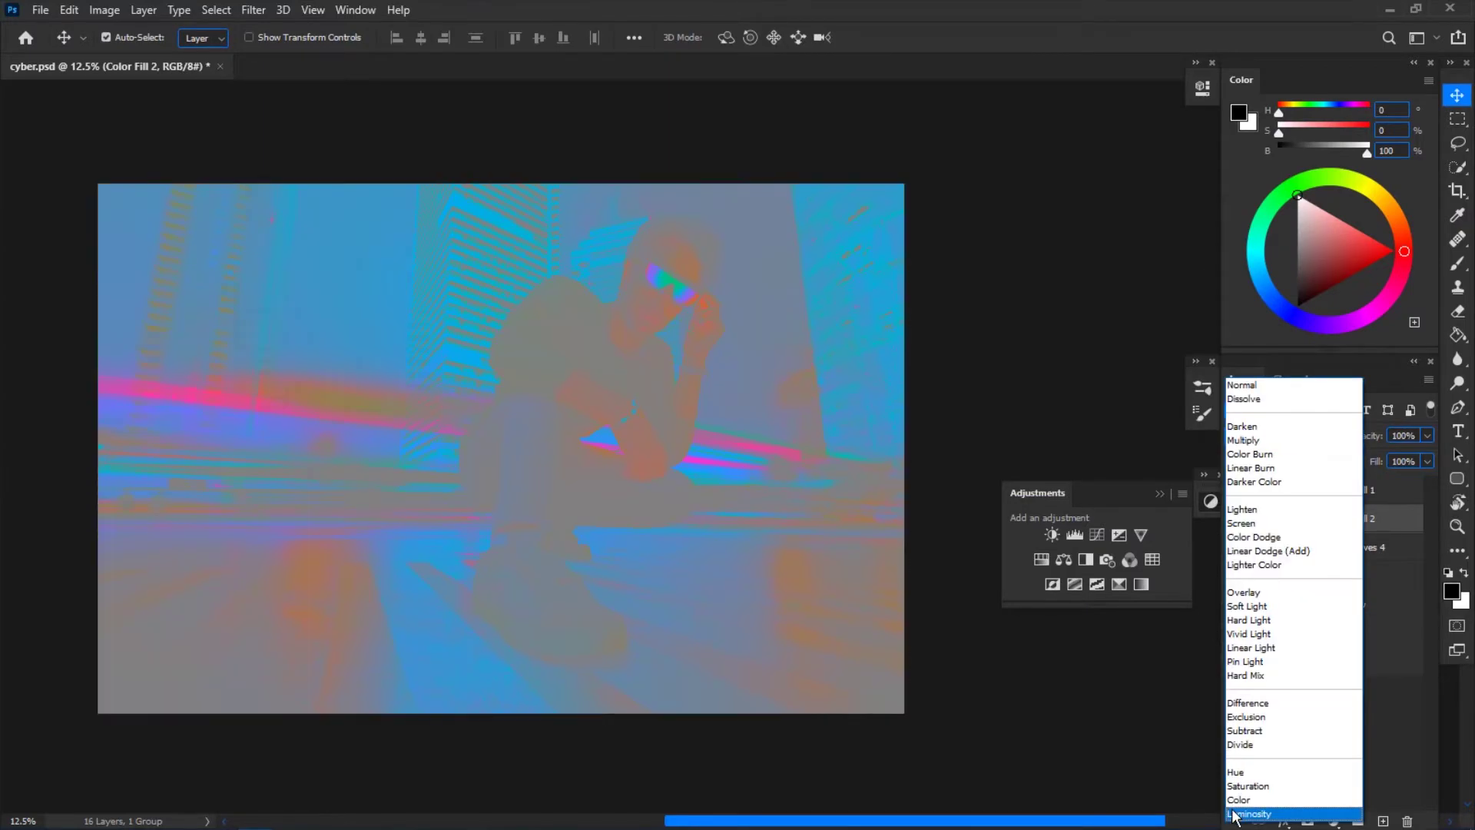
left_click(1260, 813)
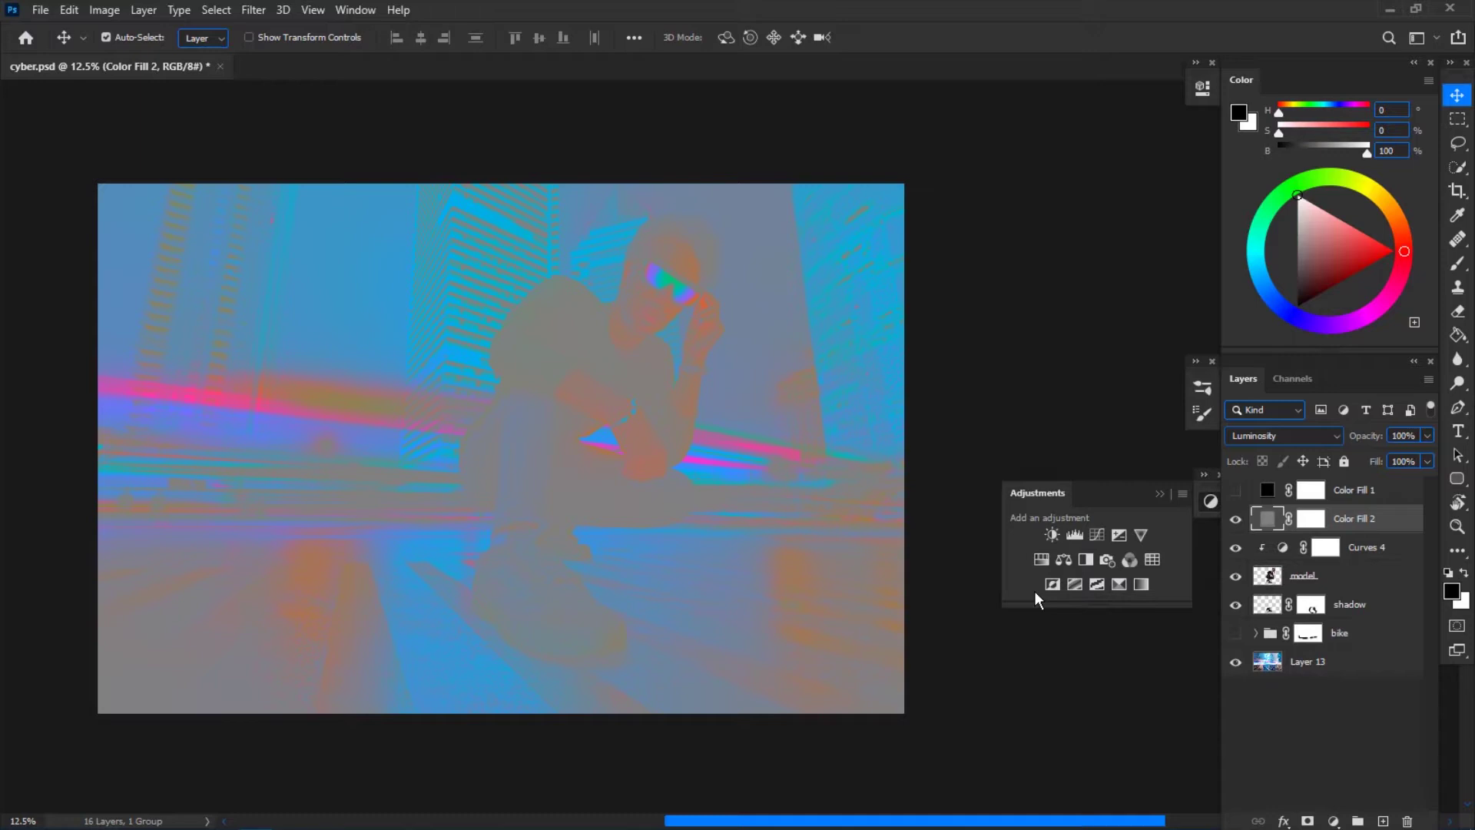
- Add a Curves layer above the gray fill, raising its highlights slightly and strongly lowering its shadows to exaggerate the color differences
left_click(1097, 535)
mouse_move(1094, 245)
left_mouse_down()
mouse_move(1091, 228)
mouse_move(1104, 230)
left_mouse_up()
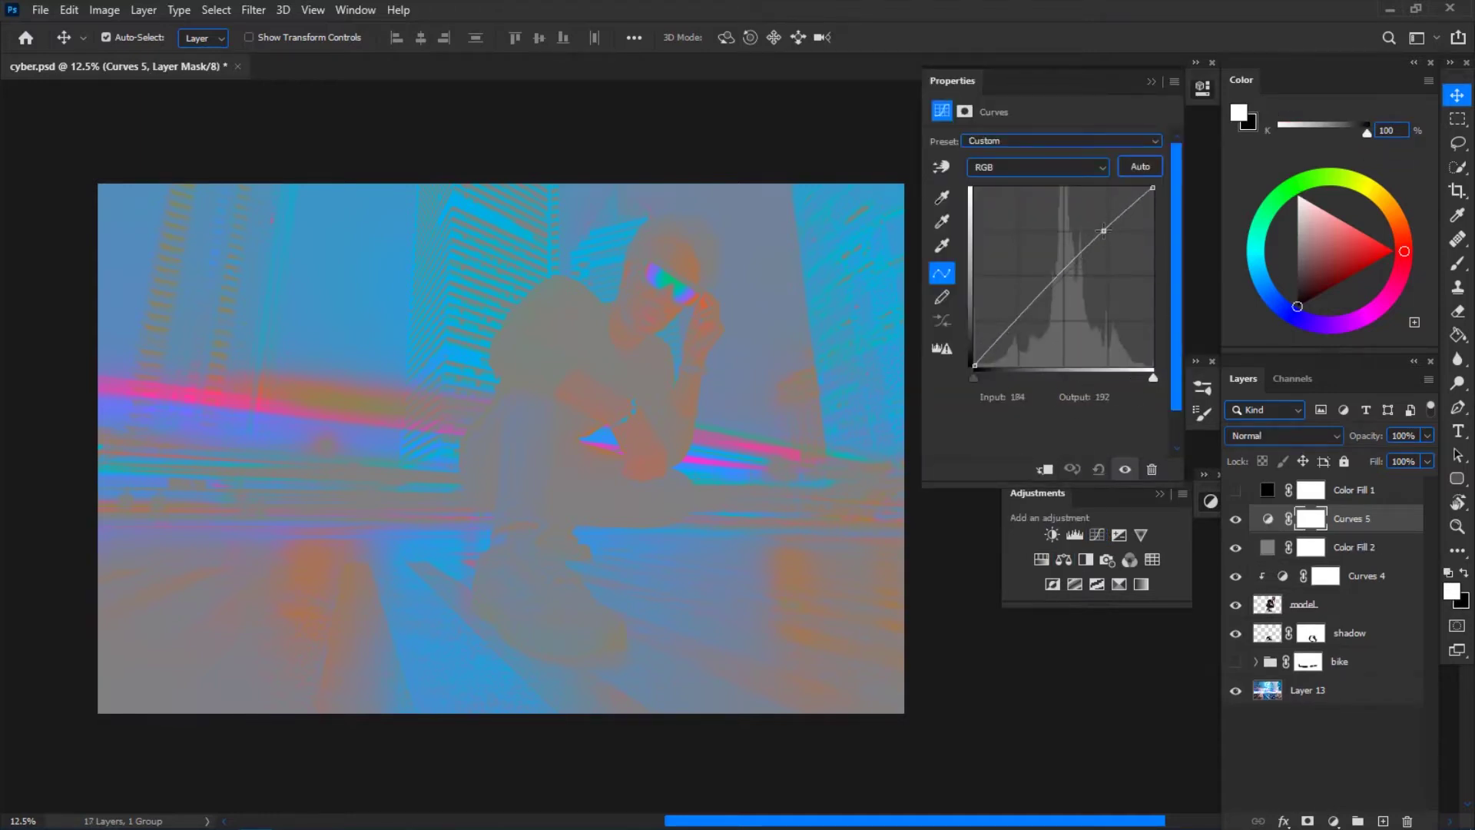
left_click_drag(1023, 317, 1067, 340)
scroll(714, 361, "up", 1)
left_click_drag(698, 352, 680, 368)
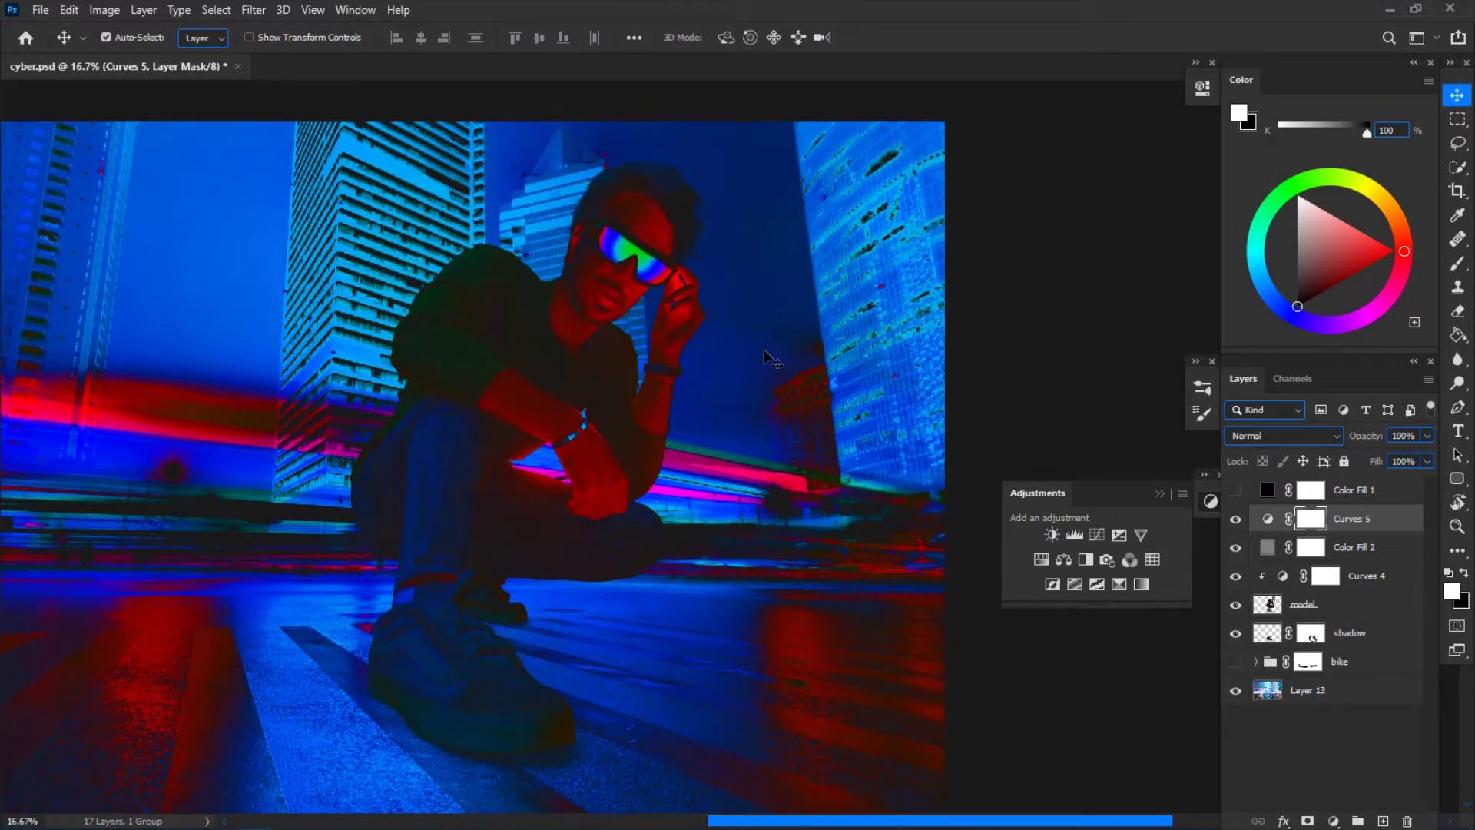
- Add a second Curves layer clipped to the model and rename the first clipped Curves layer "light"
left_click(1351, 584)
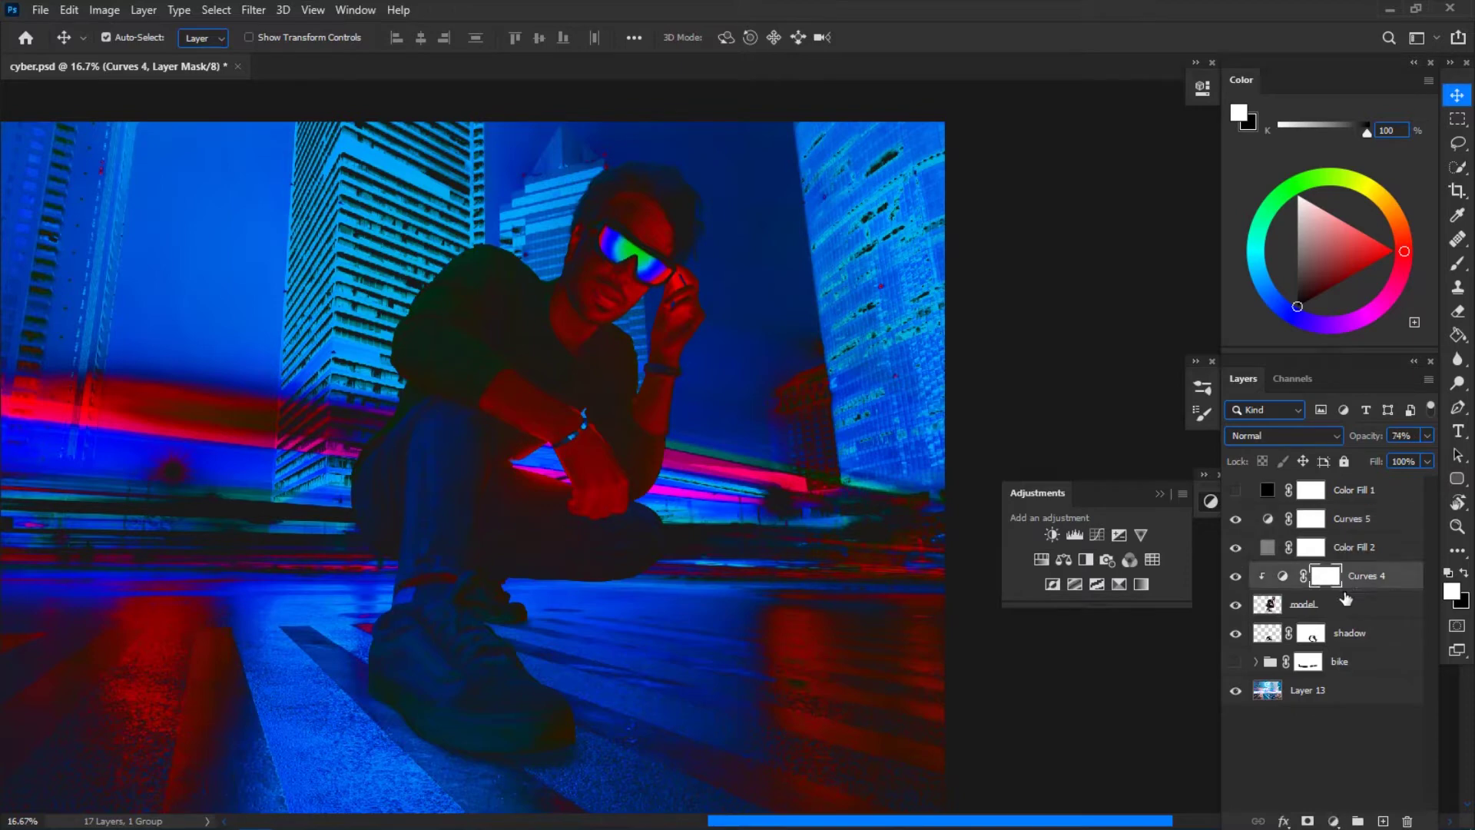
left_click(1107, 536)
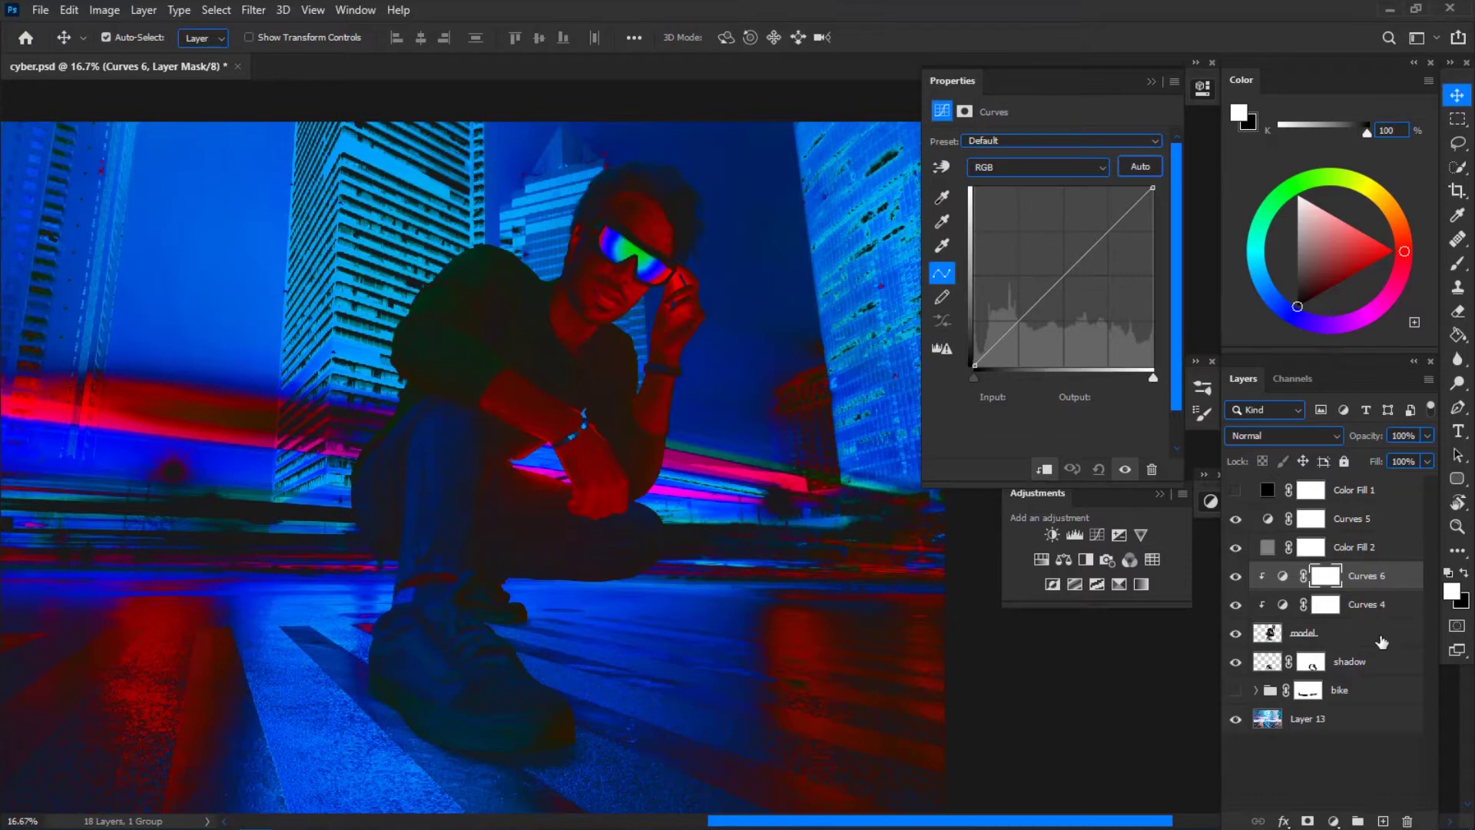
double_click(1371, 605)
key("BackSpace")
type("light")
key("Return")
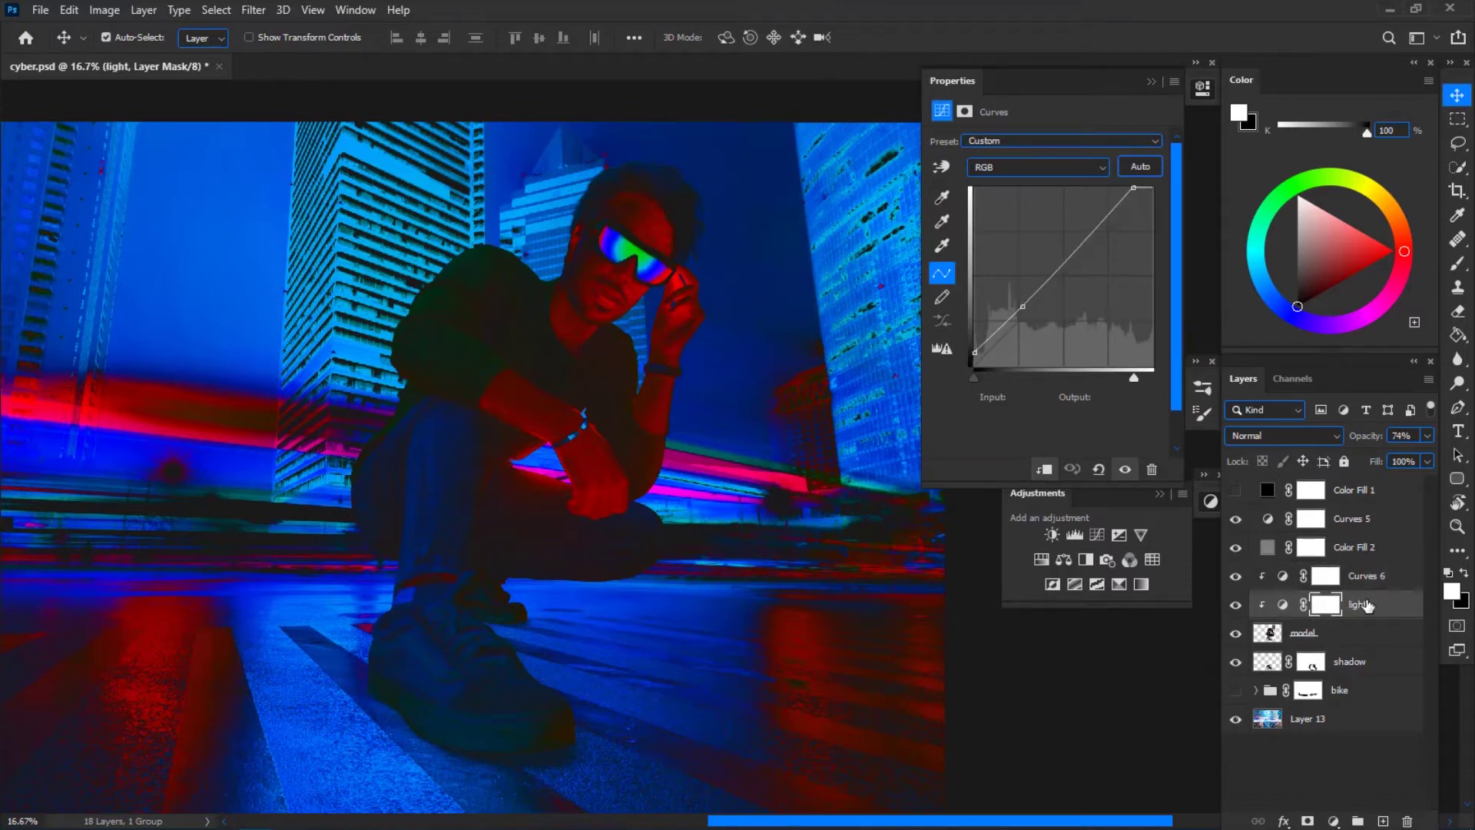
- Rename the upper clipped Curves layer "colors"
left_click(1373, 635)
double_click(1364, 577)
type("colors")
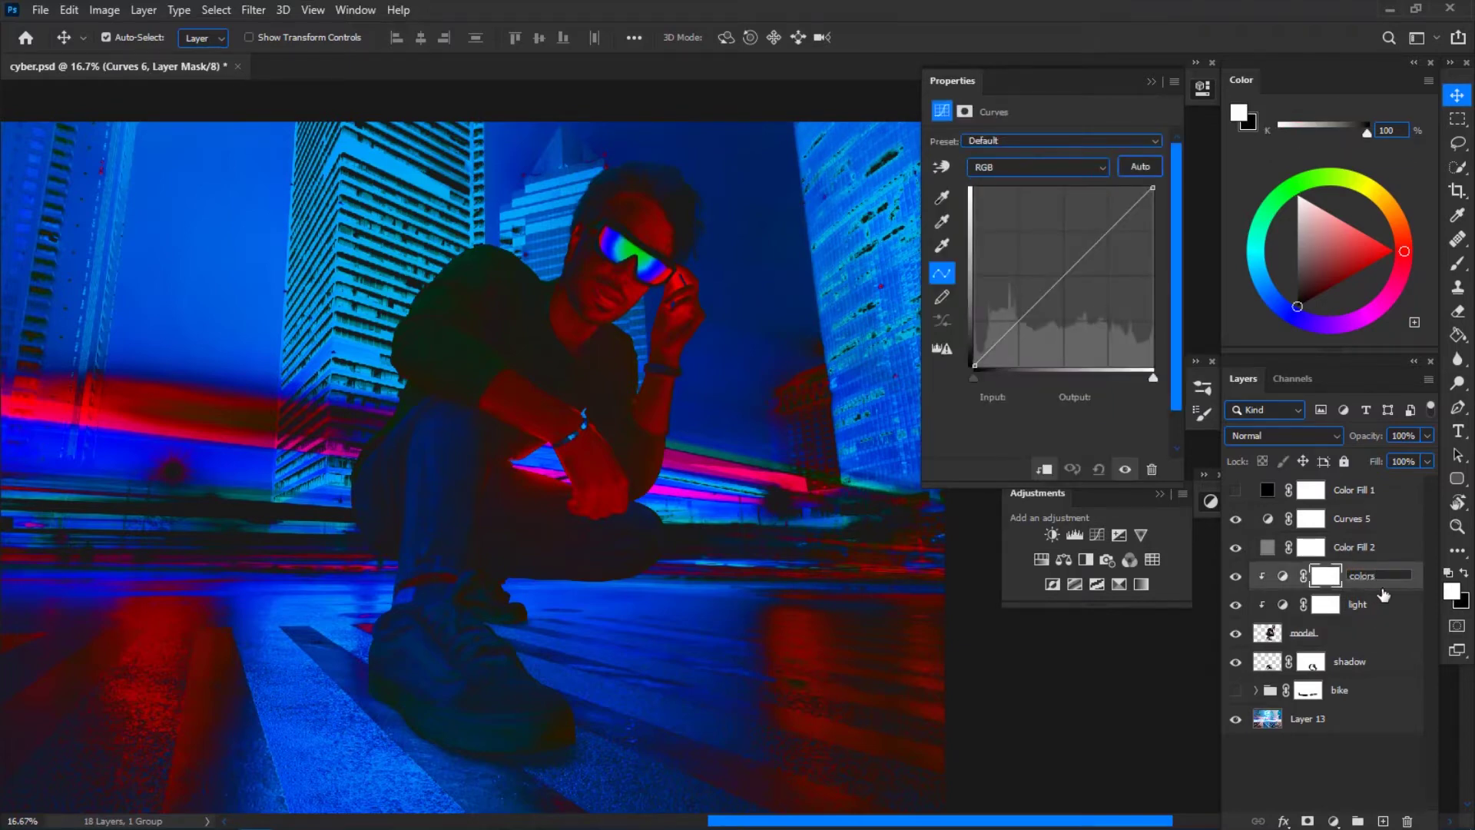
key("Return")
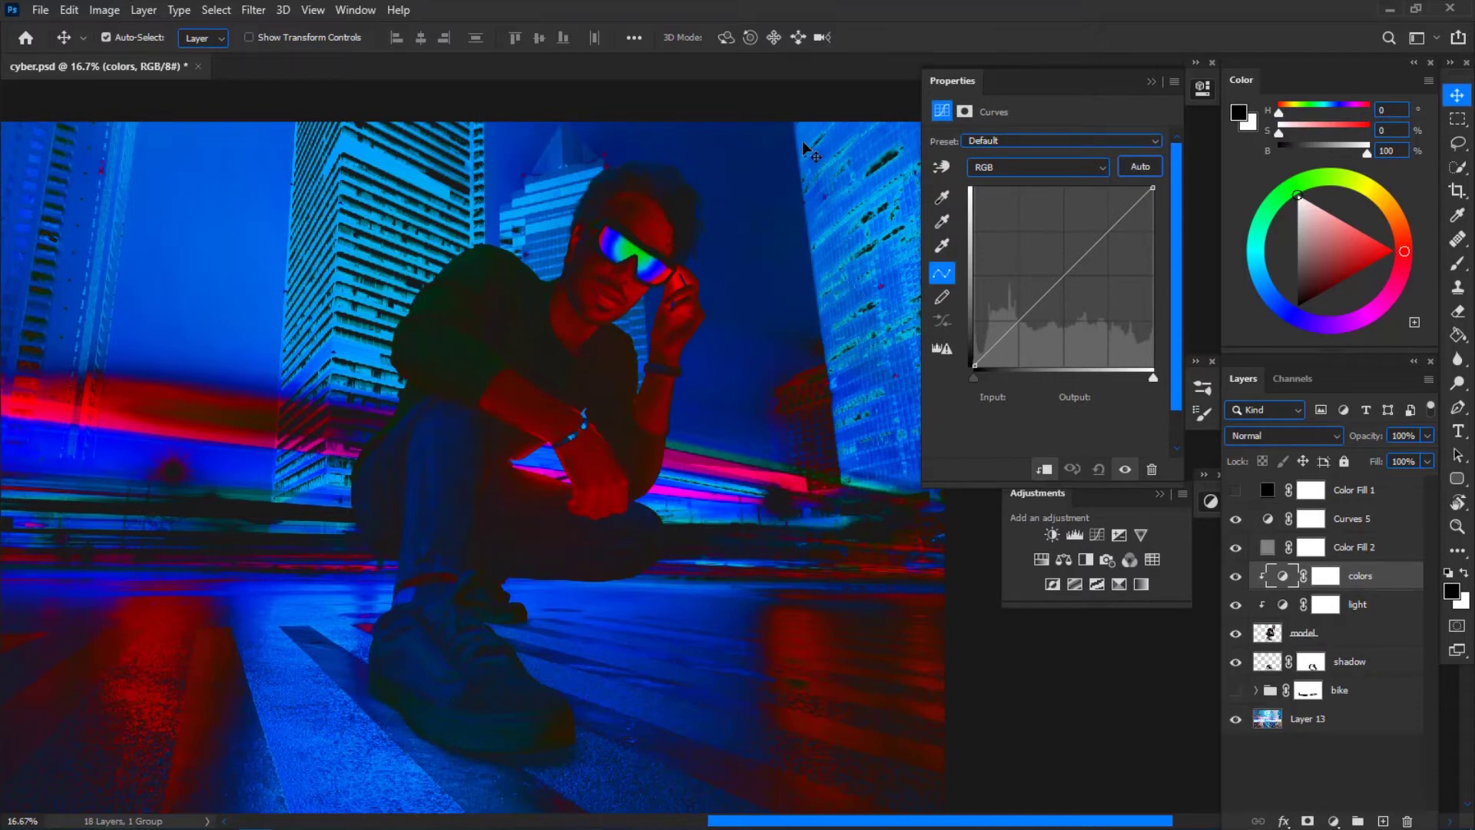
- In the colors curve, lower the red channel's white point to output 218 and move the blue channel's white point to input 207
left_click(1007, 164)
left_click(998, 195)
left_click_drag(1147, 186, 1154, 206)
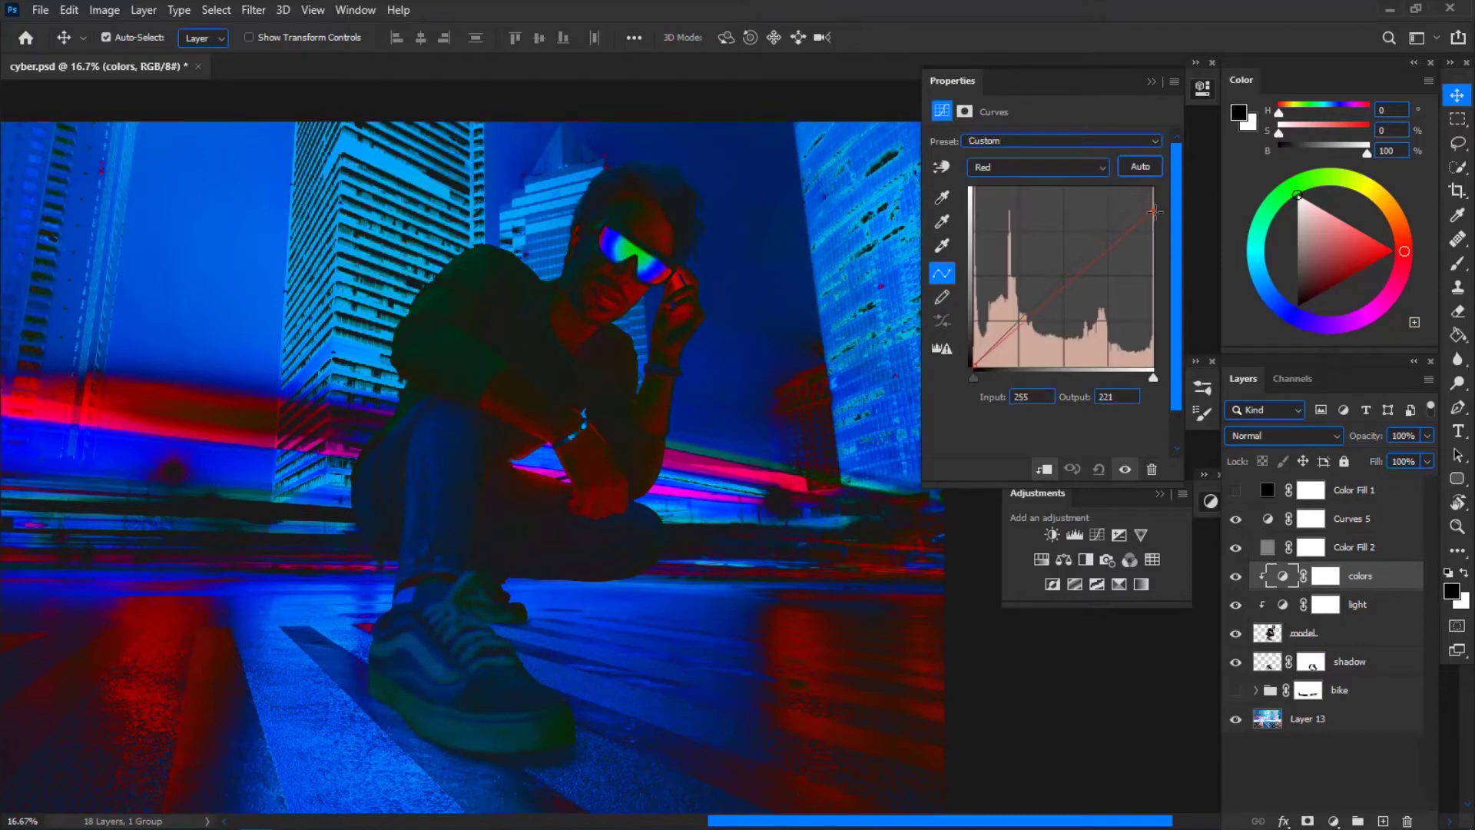
left_click_drag(1154, 212, 1154, 215)
left_click(1066, 169)
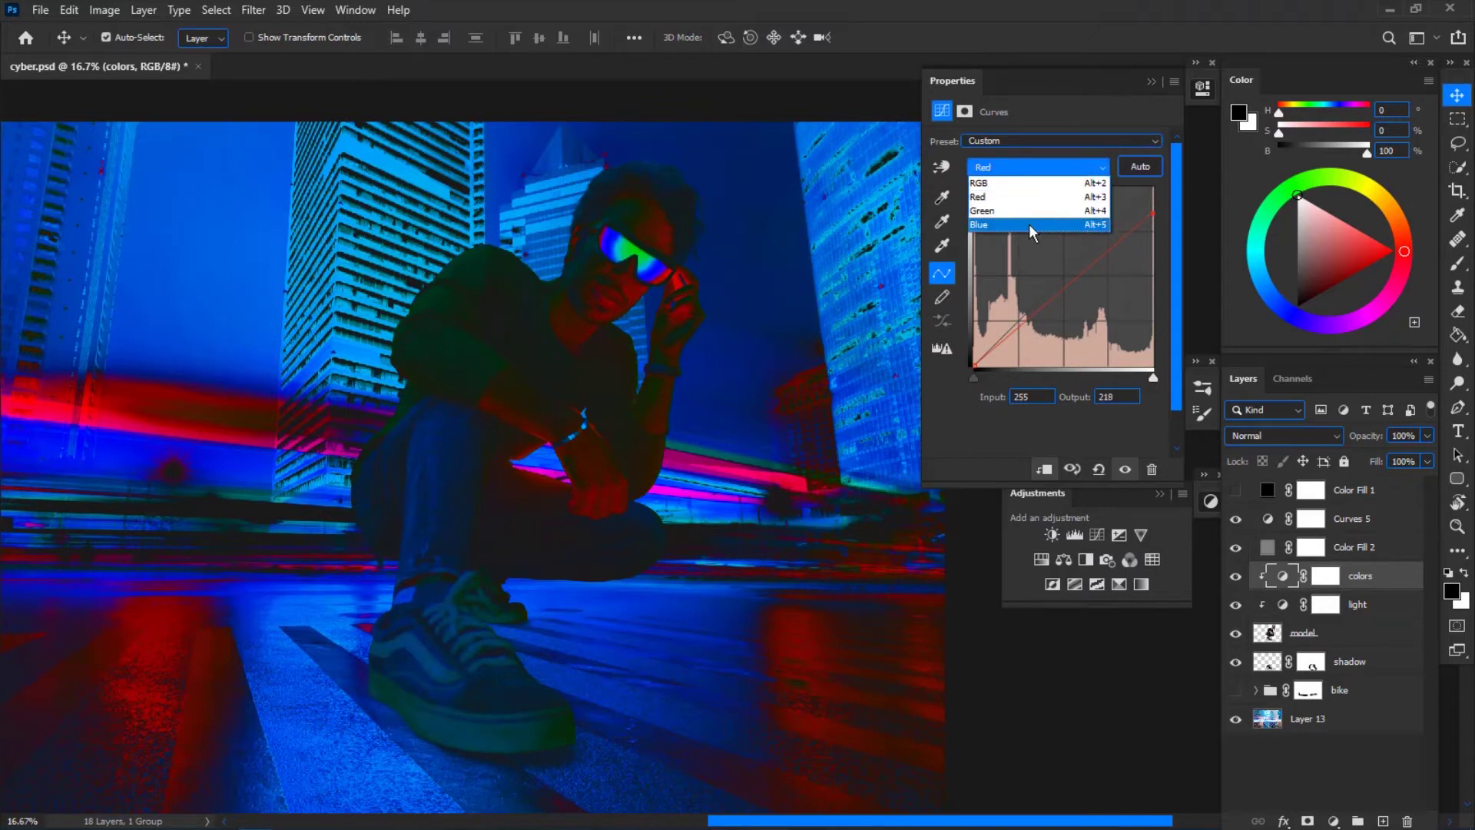
left_click(1029, 224)
left_click_drag(1153, 188, 1118, 186)
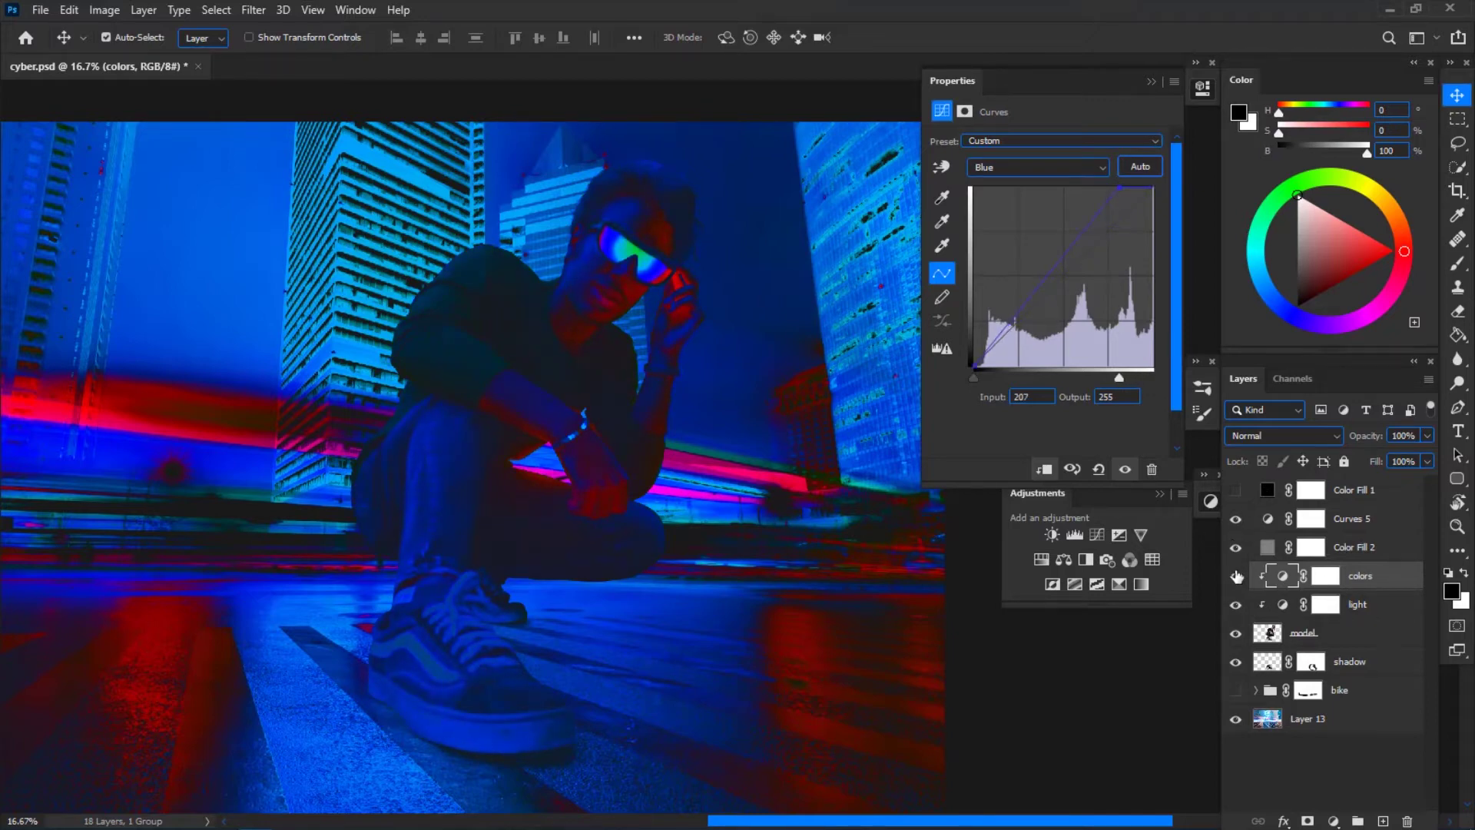
- Lower the red channel's white point to output 213 and compare the model with and without the colors layer
left_click(1048, 166)
left_click(1023, 197)
left_click_drag(1153, 188, 1149, 216)
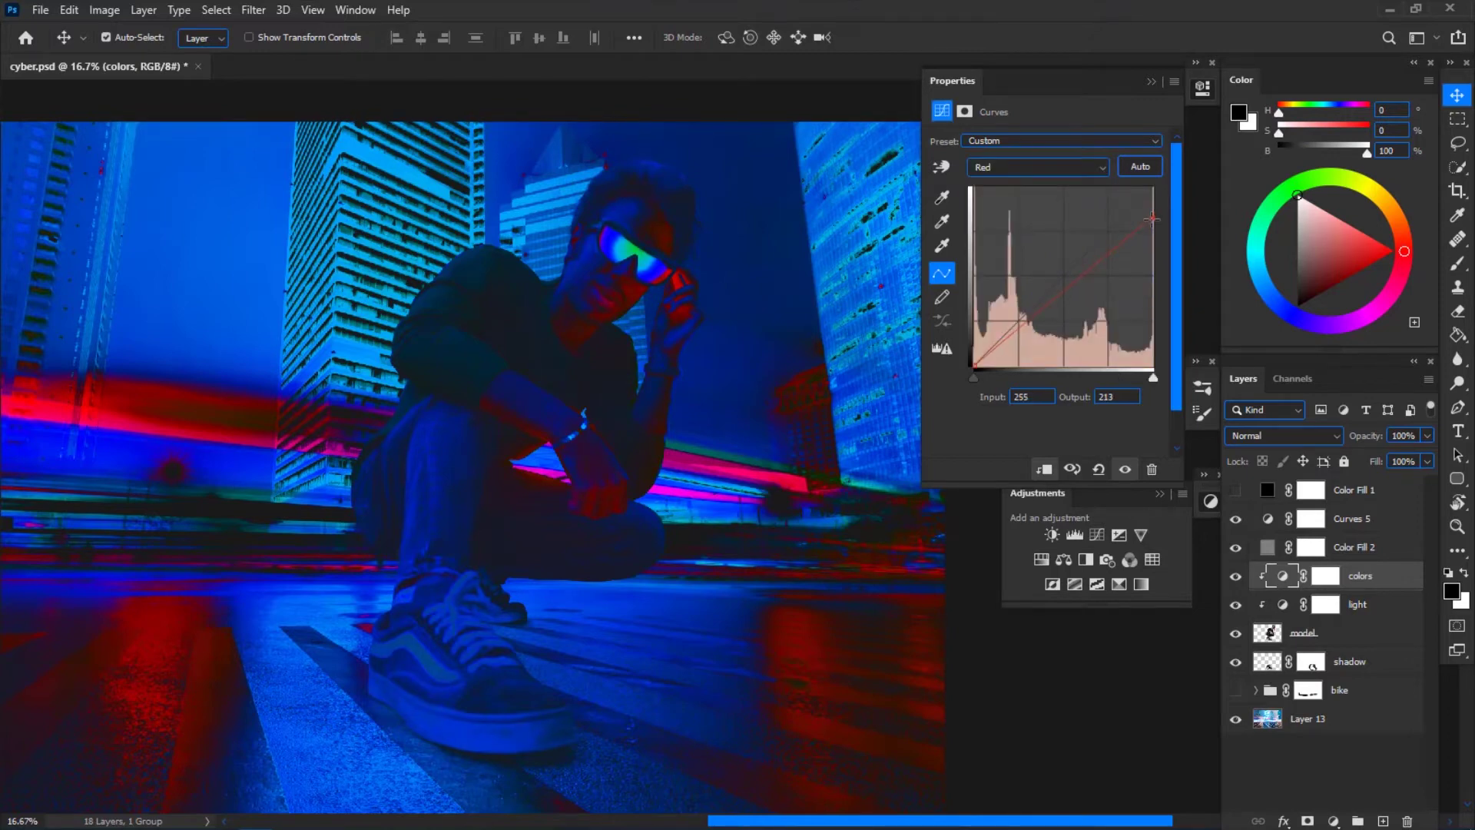
left_click(1236, 576)
left_click(1236, 577)
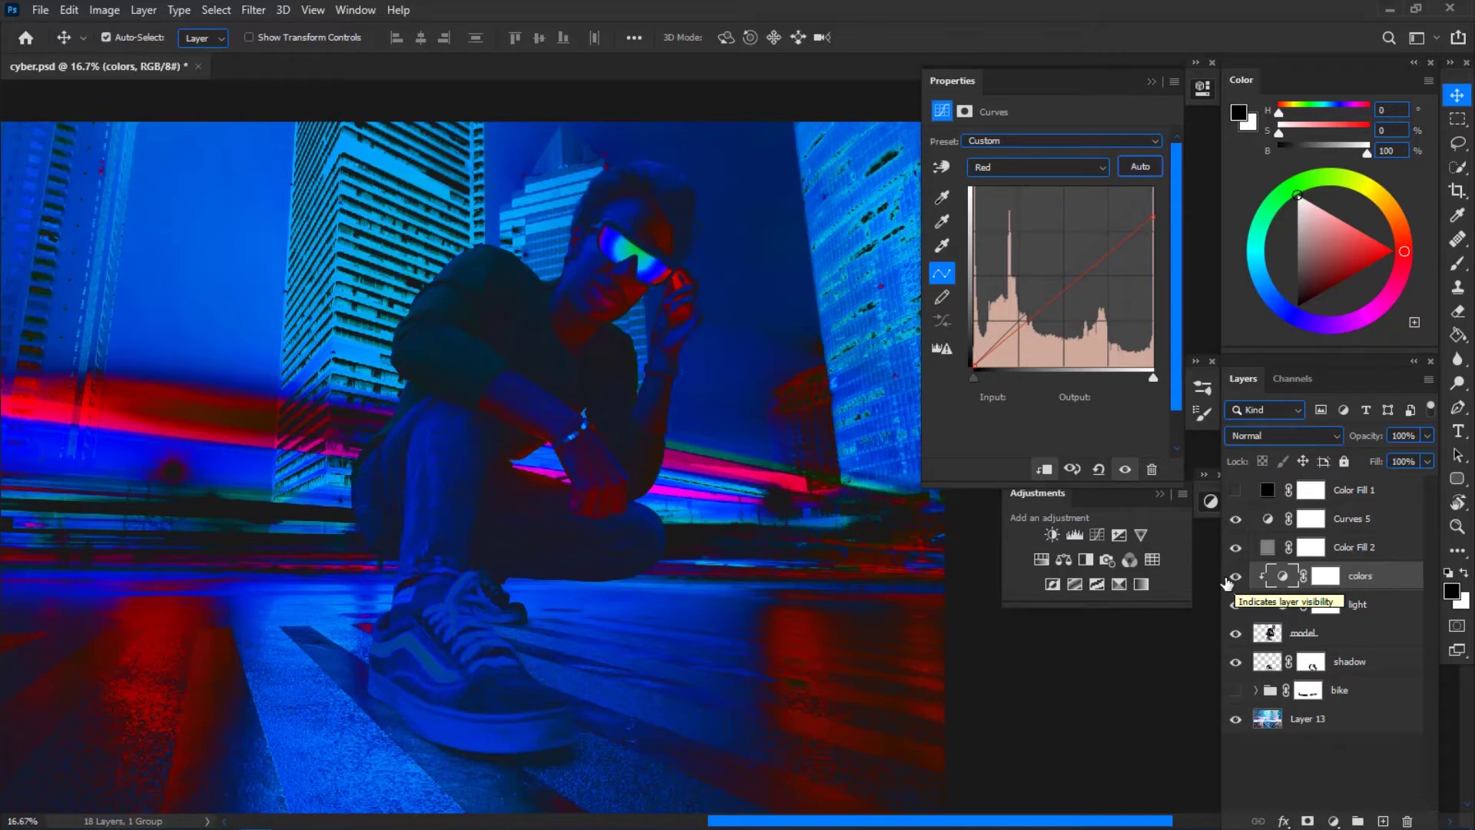
left_click(1235, 576)
left_click(1235, 577)
- Hide the gray fill and the Curves layer above it, and compare the full-color image with and without the colors layer
left_click_drag(1236, 548, 1235, 539)
left_click(1235, 584)
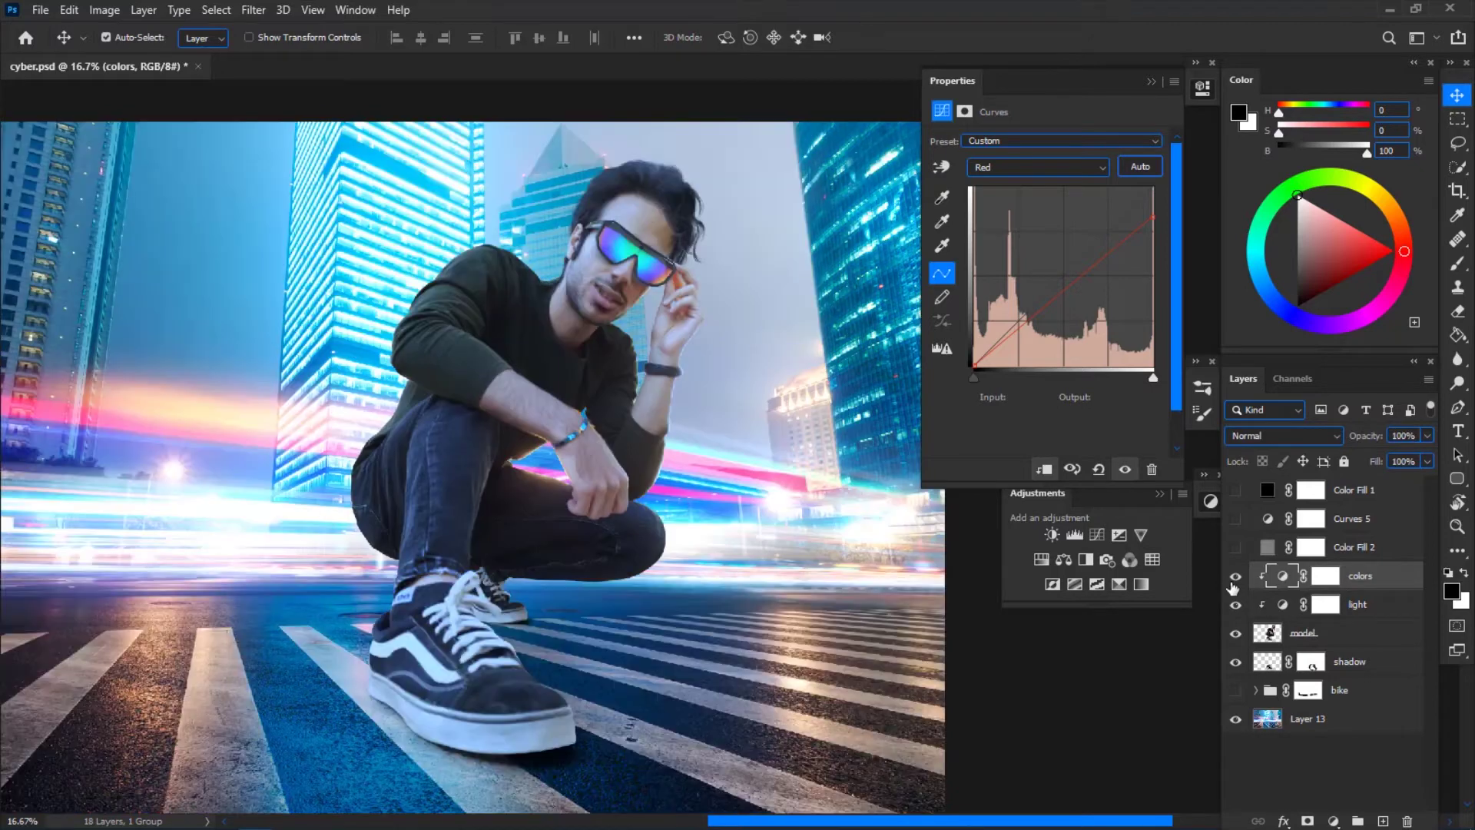
left_click(1236, 578)
scroll(792, 331, "up", 2)
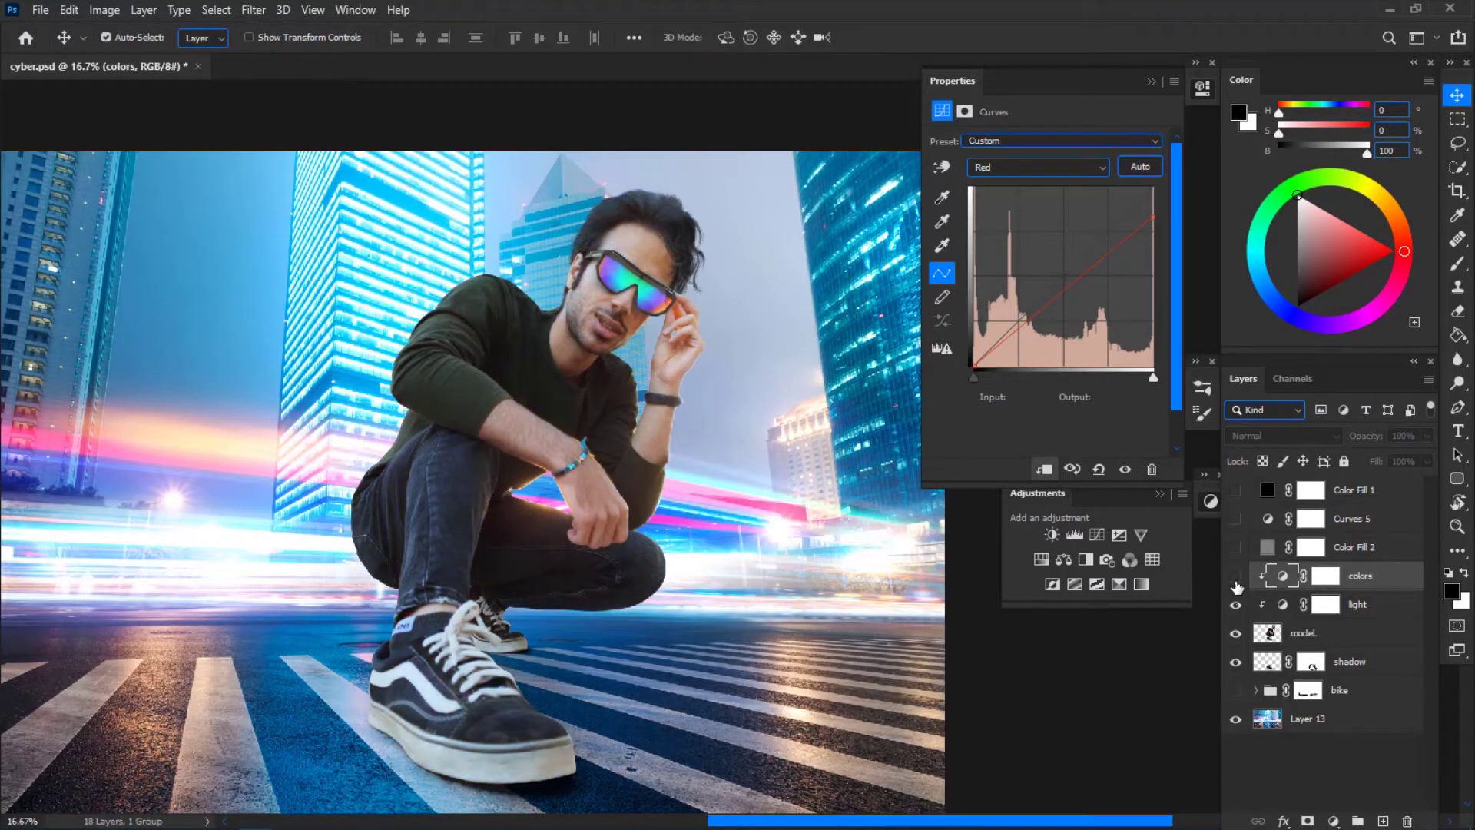
scroll(915, 533, "down", 2)
scroll(899, 542, "up", 5)
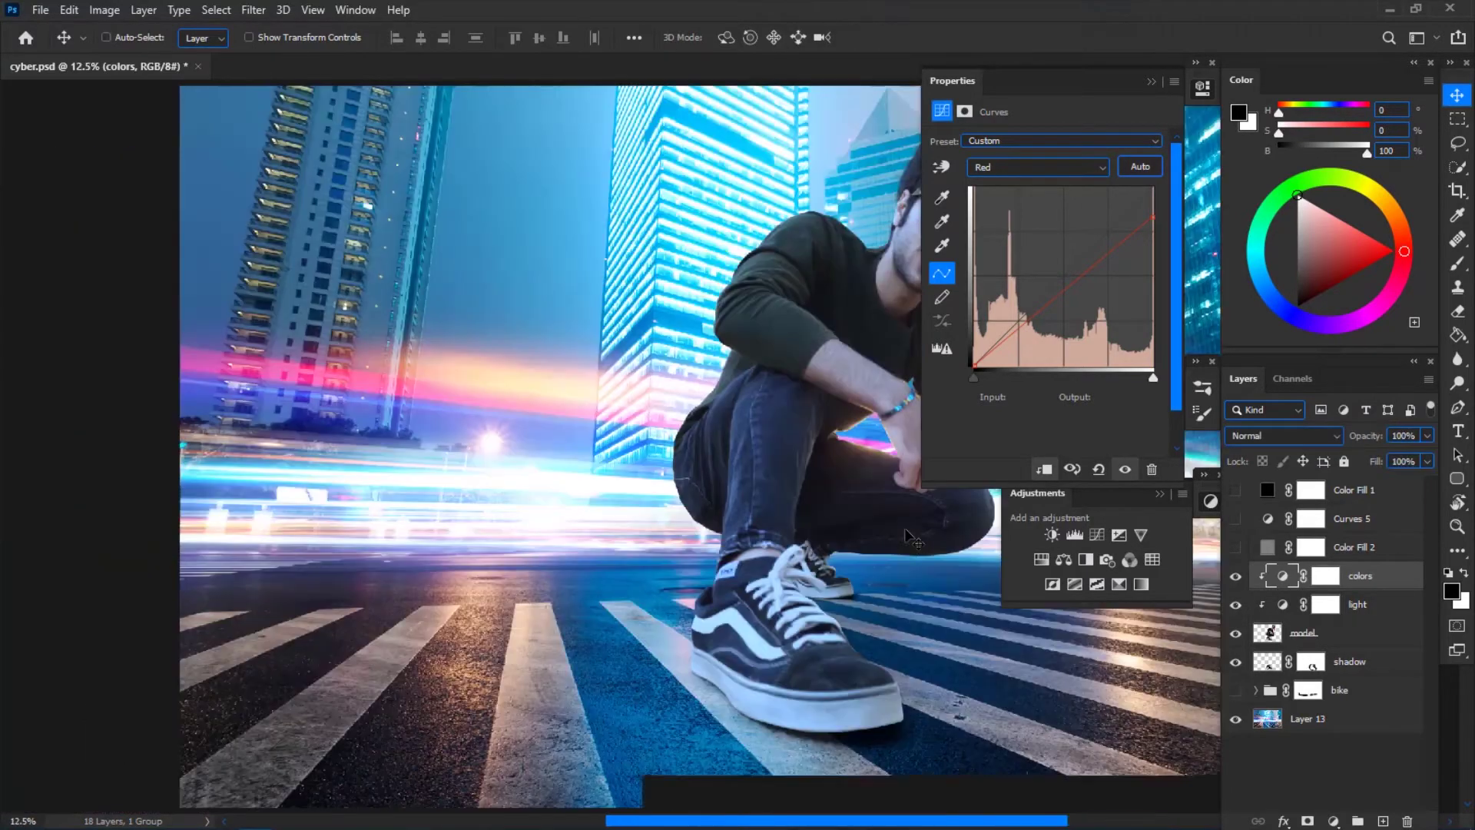
scroll(891, 547, "down", 3)
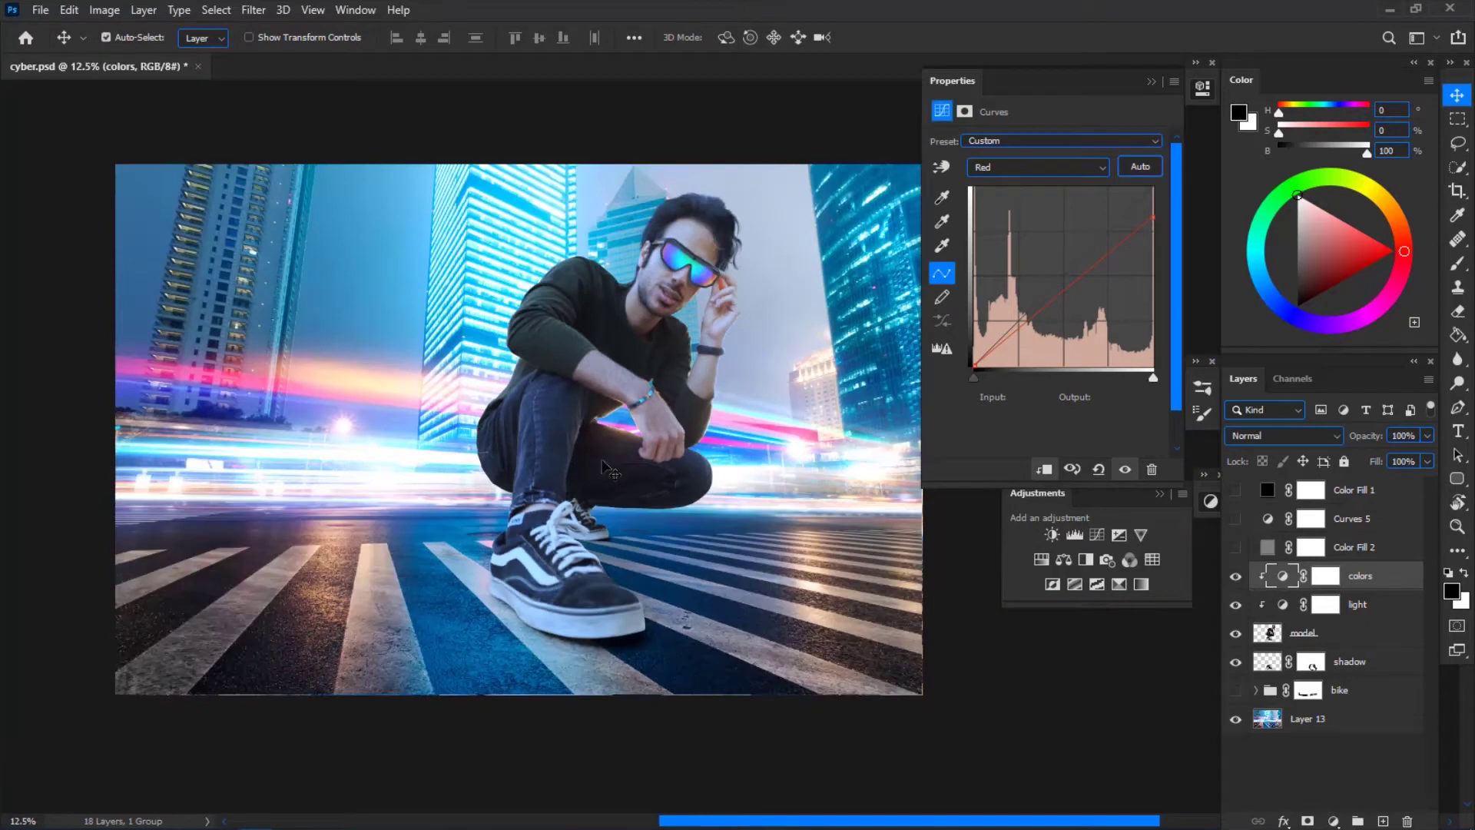
left_click_drag(689, 459, 666, 459)
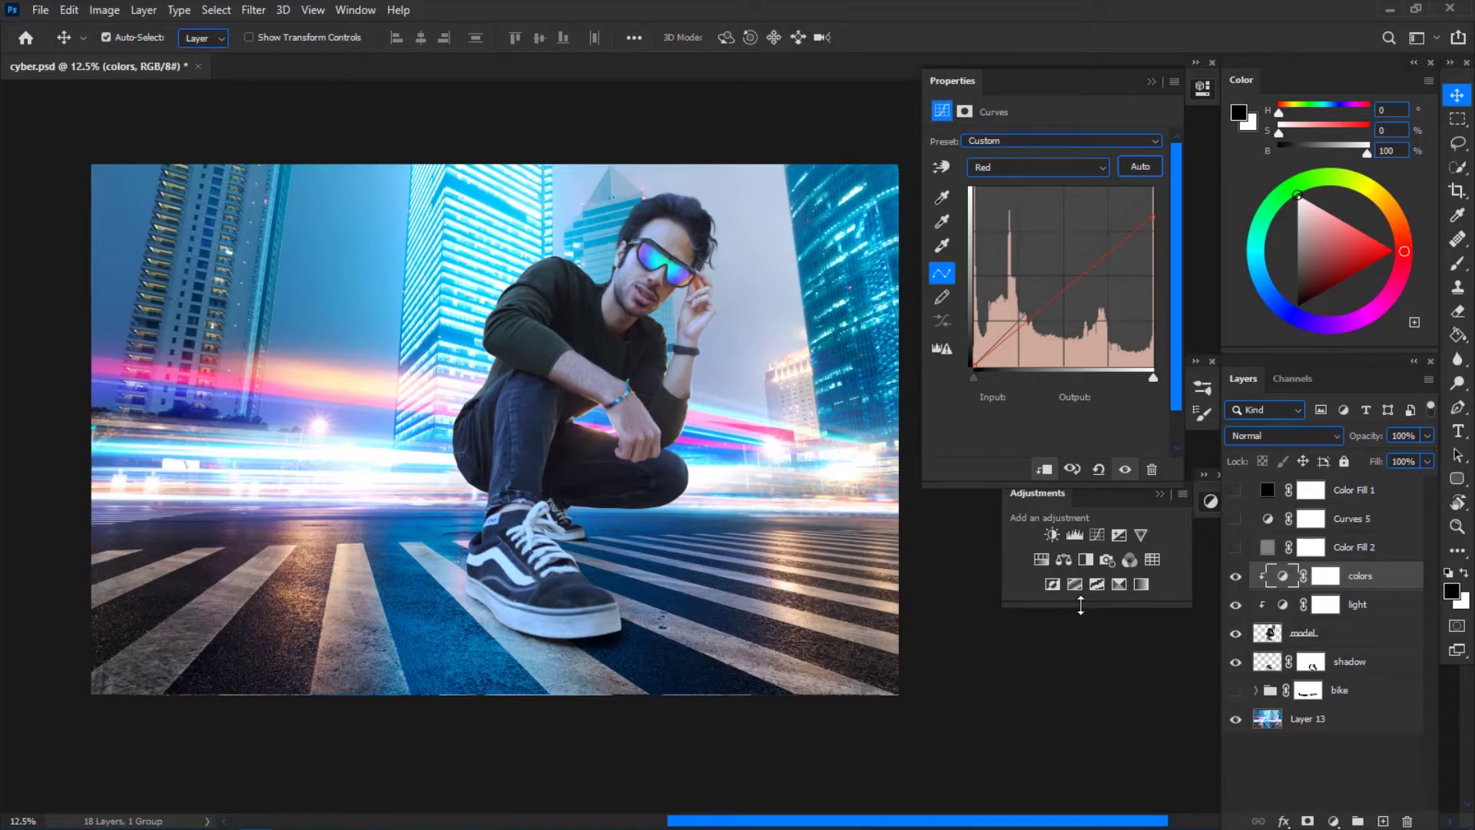
- Add an empty layer above the colors adjustment and clip it to the model
left_click(1383, 821)
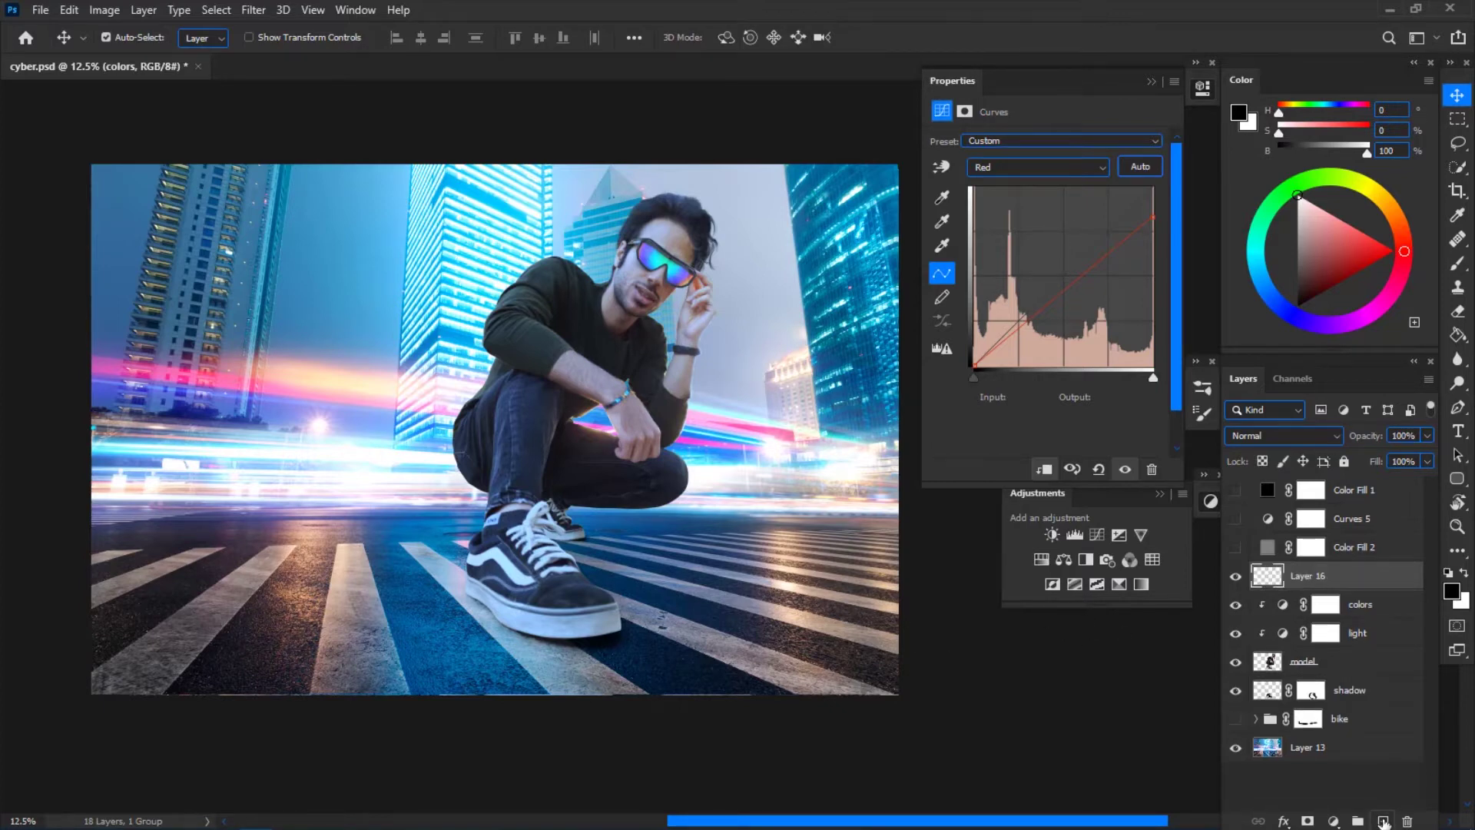
left_click(1372, 590, "alt")
left_click(1151, 82)
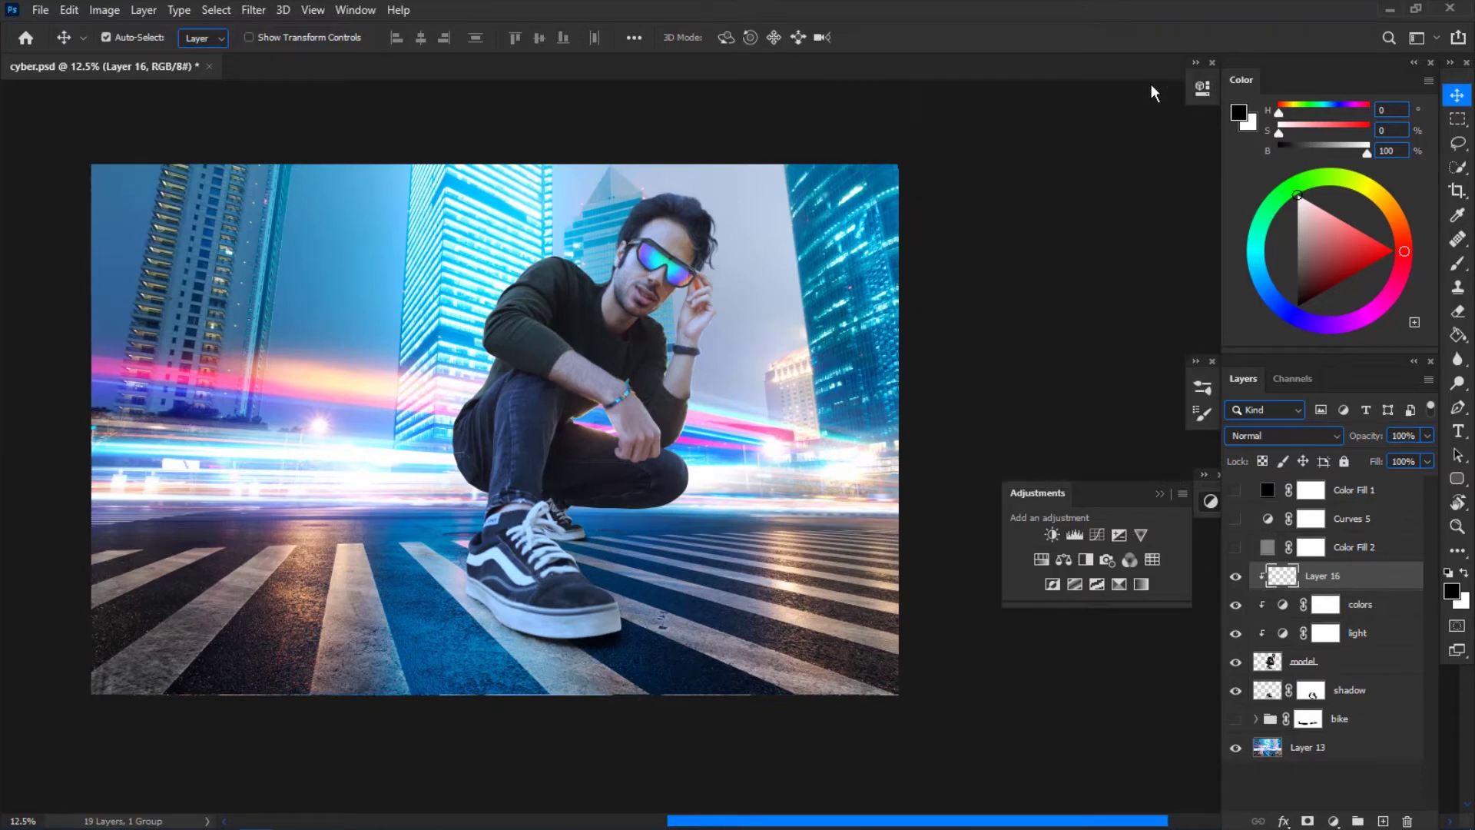
- Set up a Soft Round brush with 0% hardness and 9% flow
key("b")
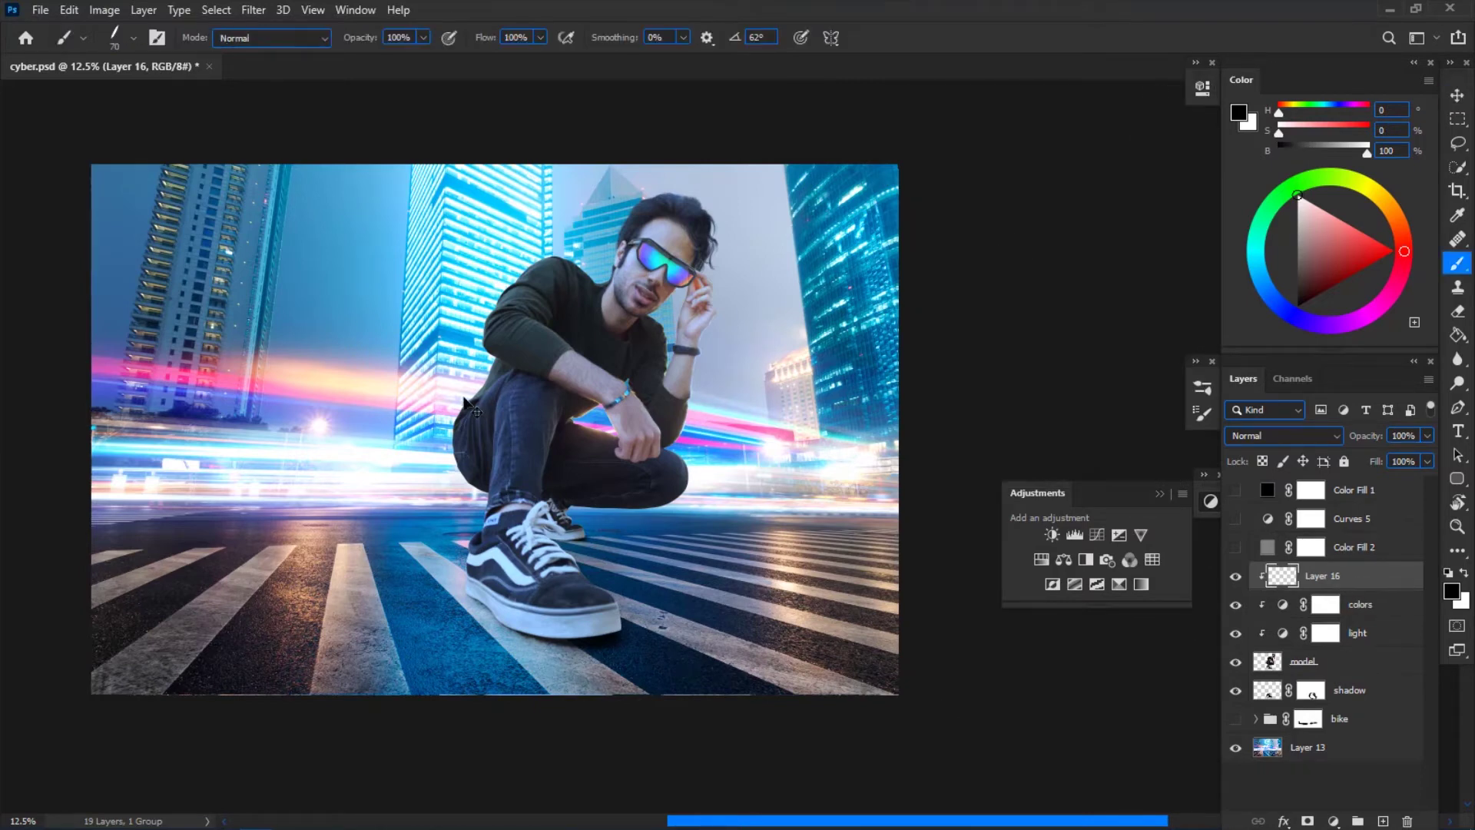
right_click(483, 361)
left_click(576, 567)
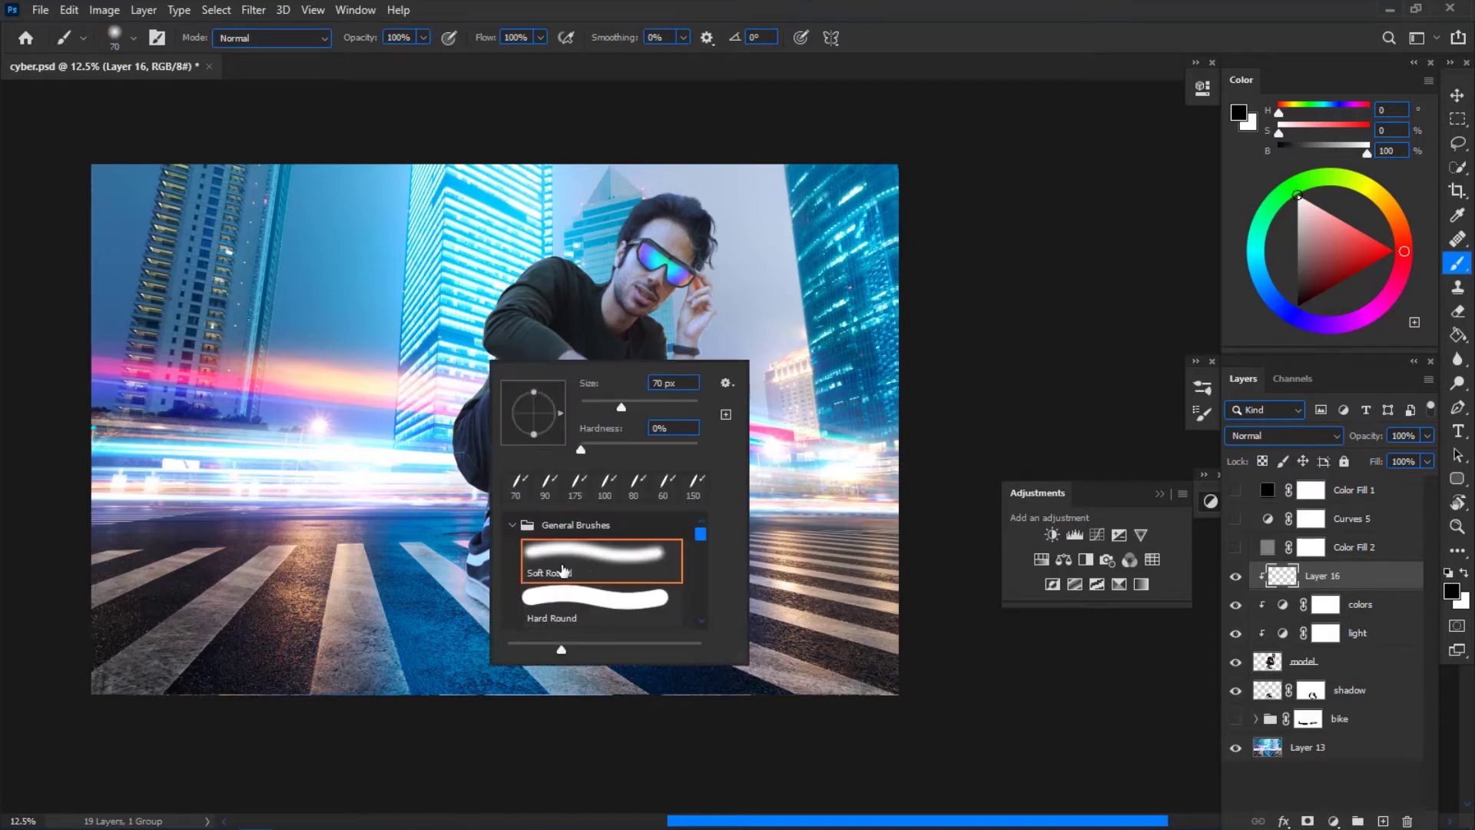
key("Return")
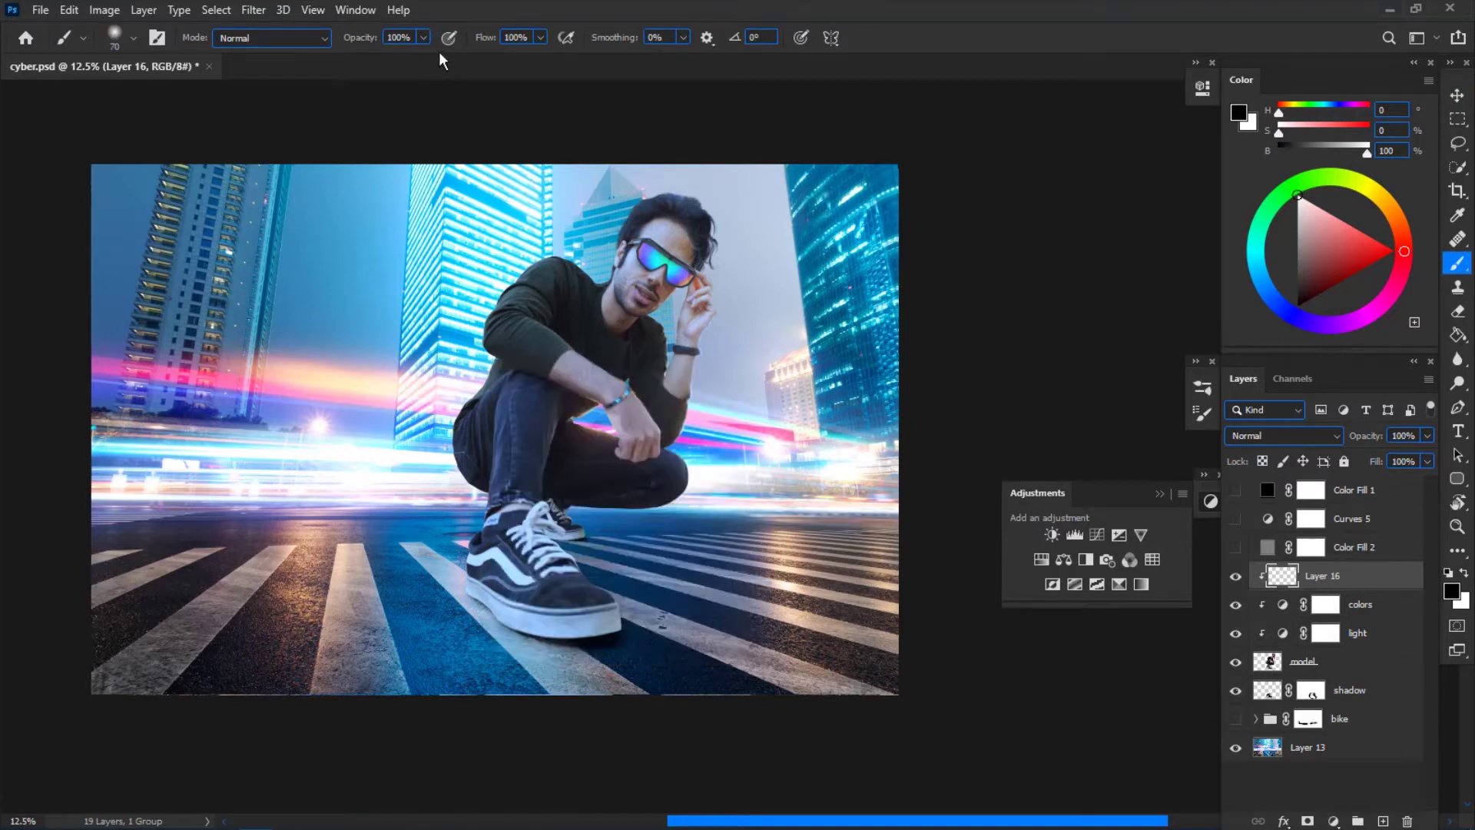
left_click_drag(487, 43, 400, 53)
- Enlarge the brush to 1500 px and set the new clipped layer's blend mode to Soft Light
scroll(405, 352, "up", 2)
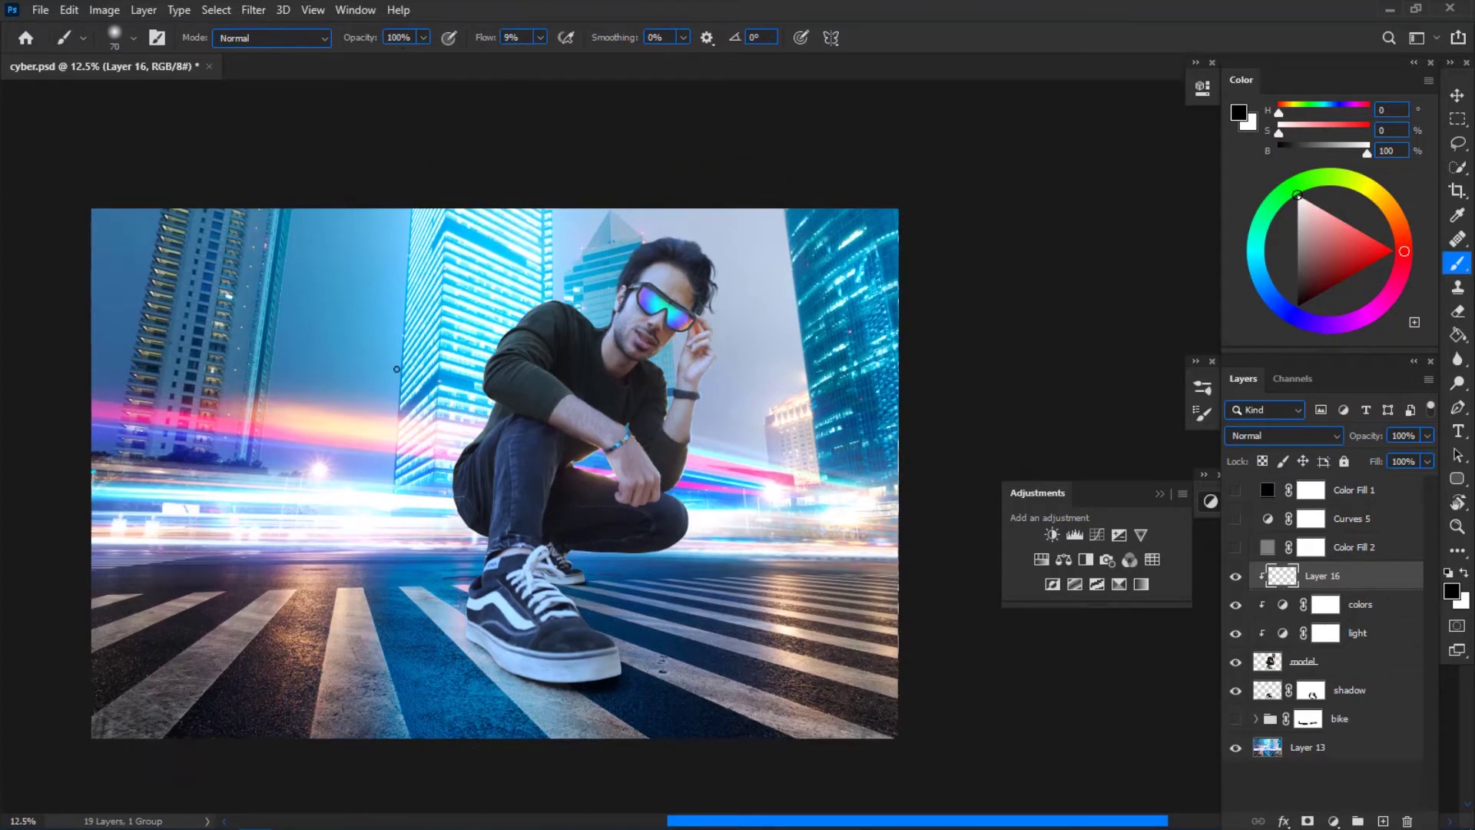
key("bracketright")
key("bracketright")
key("bracketright")
key("bracketright")
key("bracketright")
key("bracketright")
scroll(596, 324, "up", 1)
left_click(1283, 436)
left_click(1254, 607)
- Paint cyan sampled from the bright building behind the model over his shoulder and sleeve
left_click(468, 284, "alt")
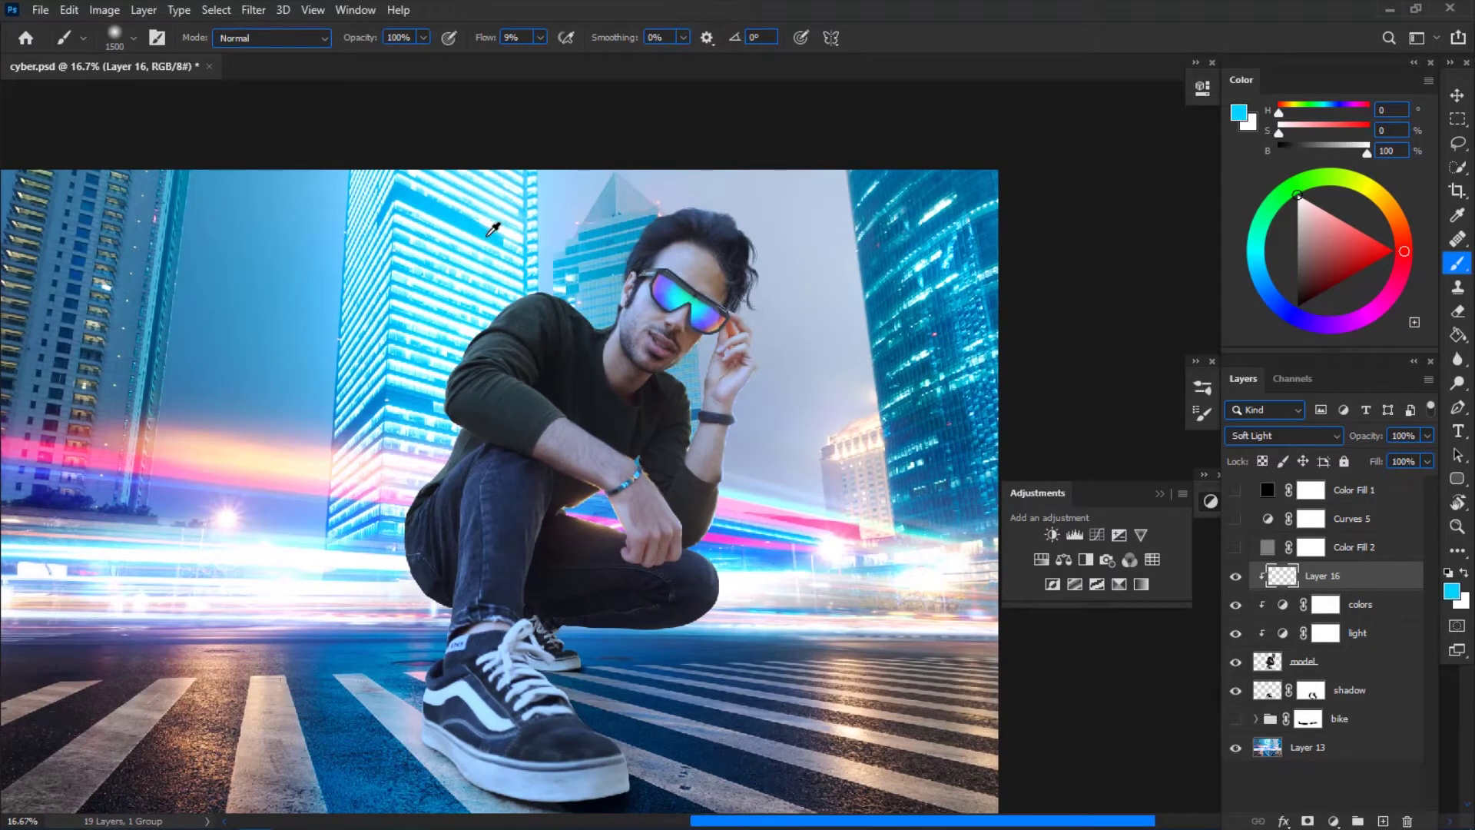
left_click(475, 260, "alt")
left_click(493, 229, "alt")
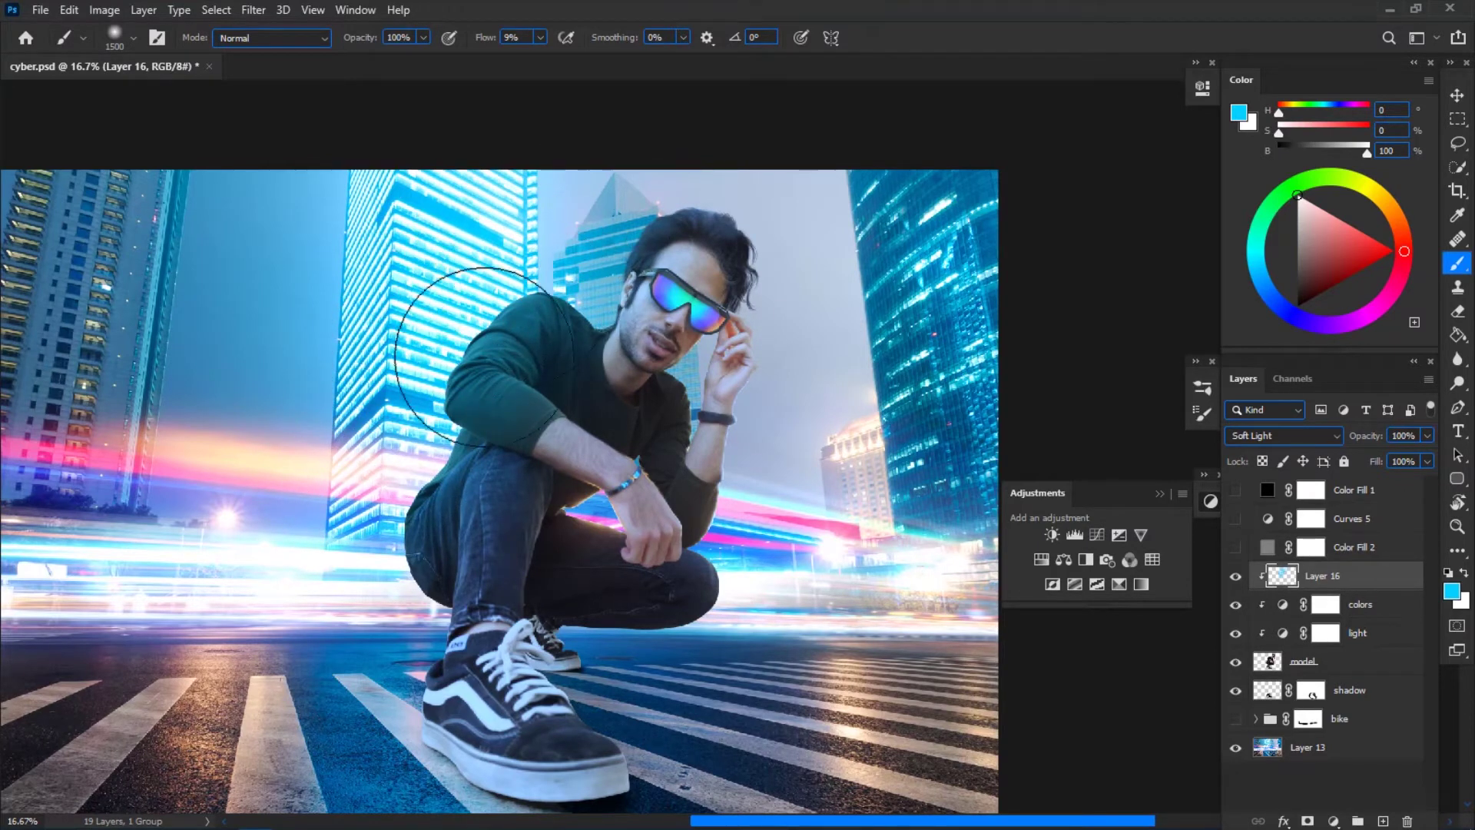
- Paint the model's front leg and shoe with pink and blue tones sampled from the nearby light trails and street
left_click(355, 497, "alt")
left_click(347, 489, "alt")
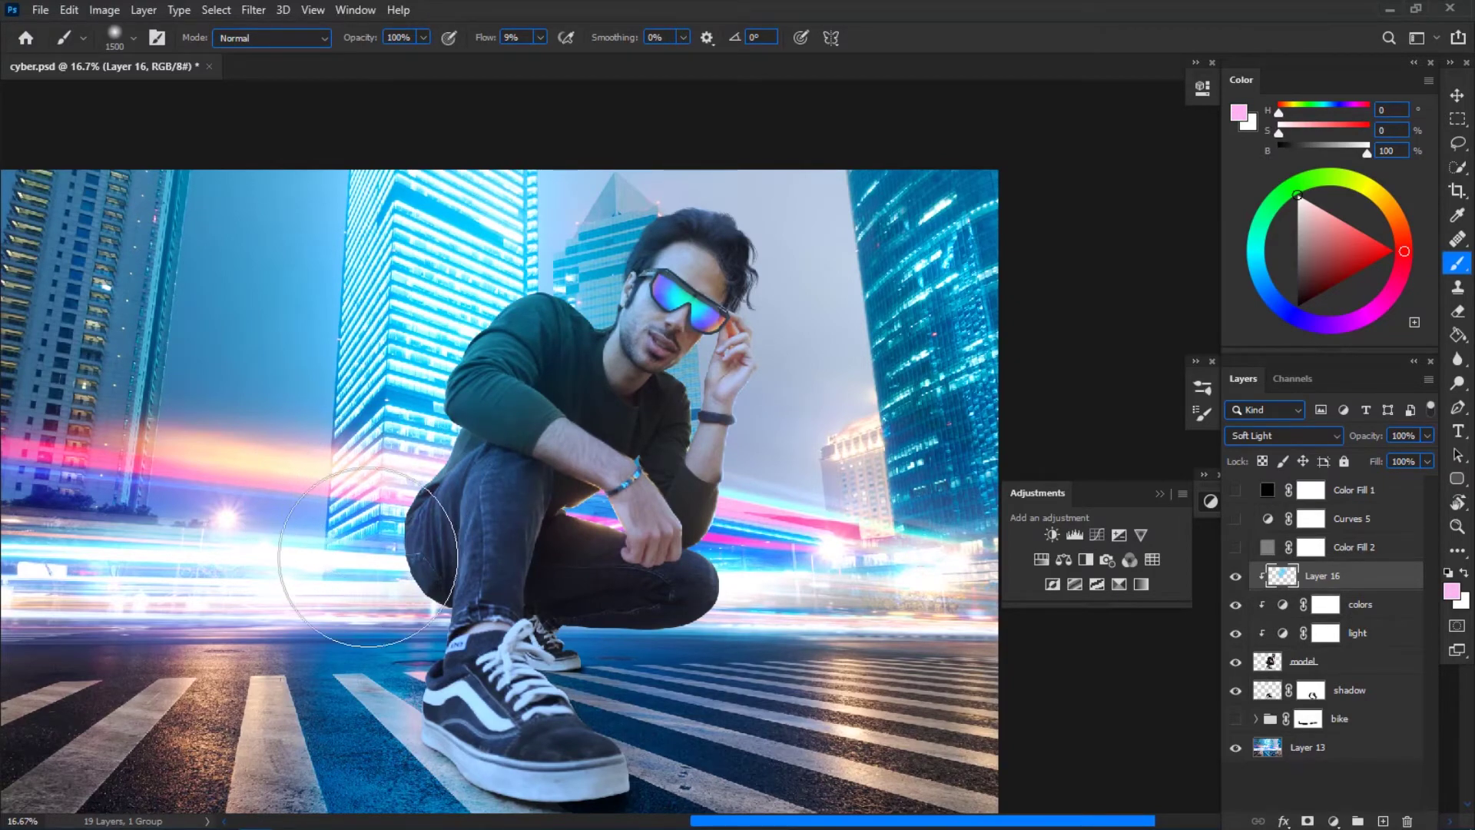
left_click_drag(402, 603, 424, 526)
left_click(438, 591, "alt")
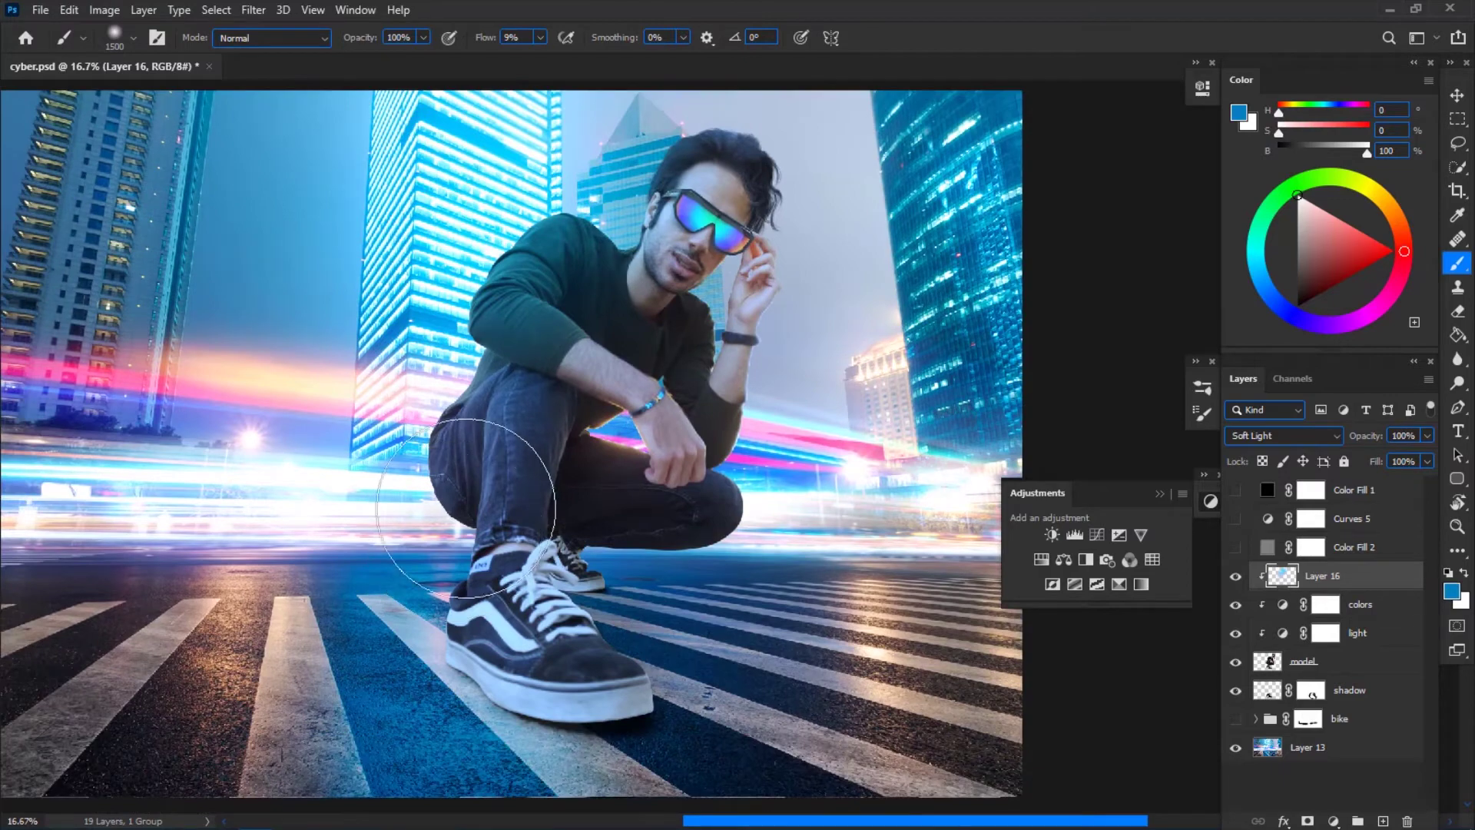
left_click(470, 734, "alt")
left_click(470, 734, "alt")
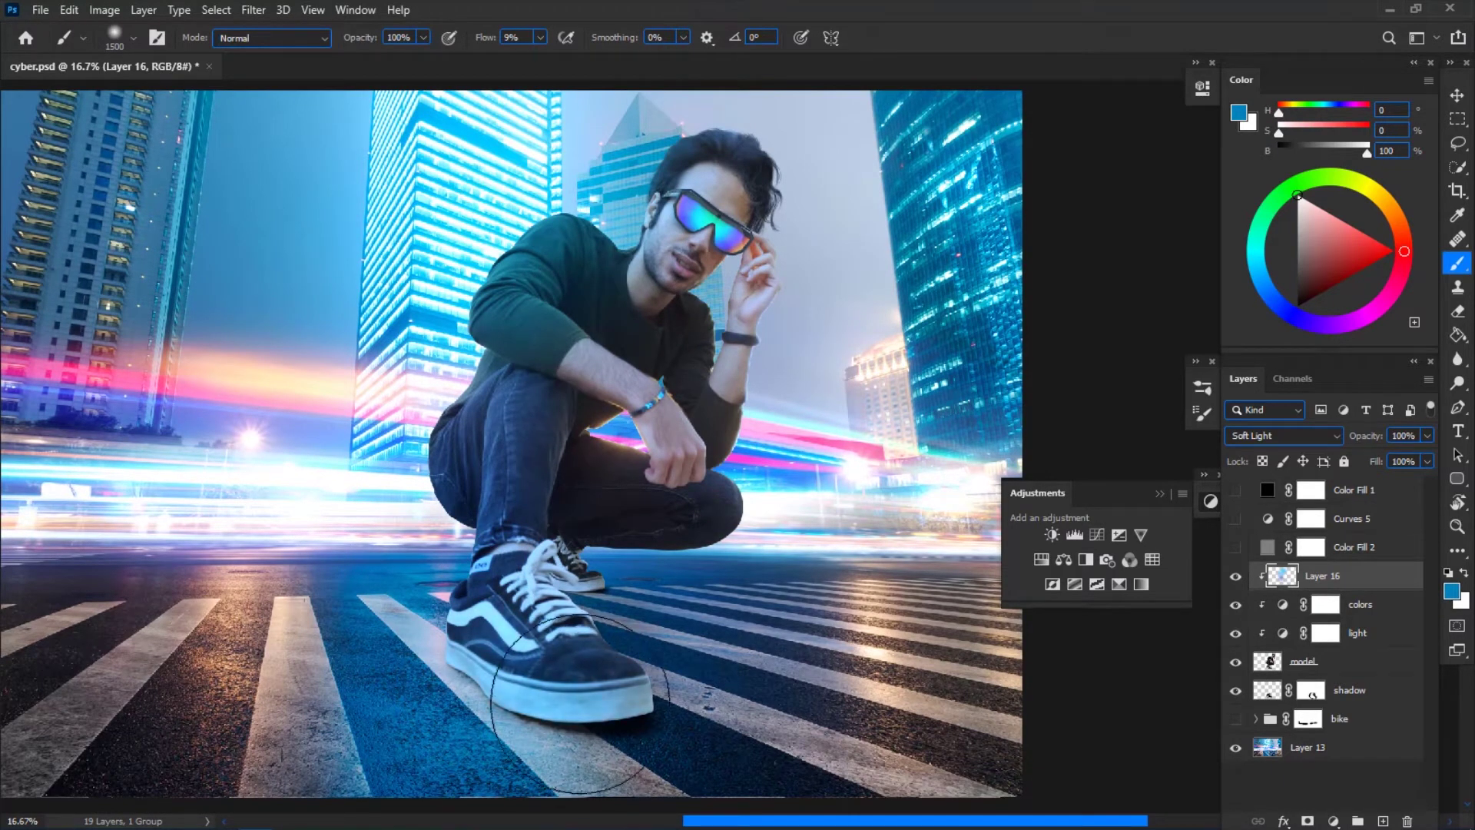
- Paint the model's far knee, raised arm and head with blue tones sampled from the surrounding background
left_click(683, 518, "alt")
left_click(795, 472, "alt")
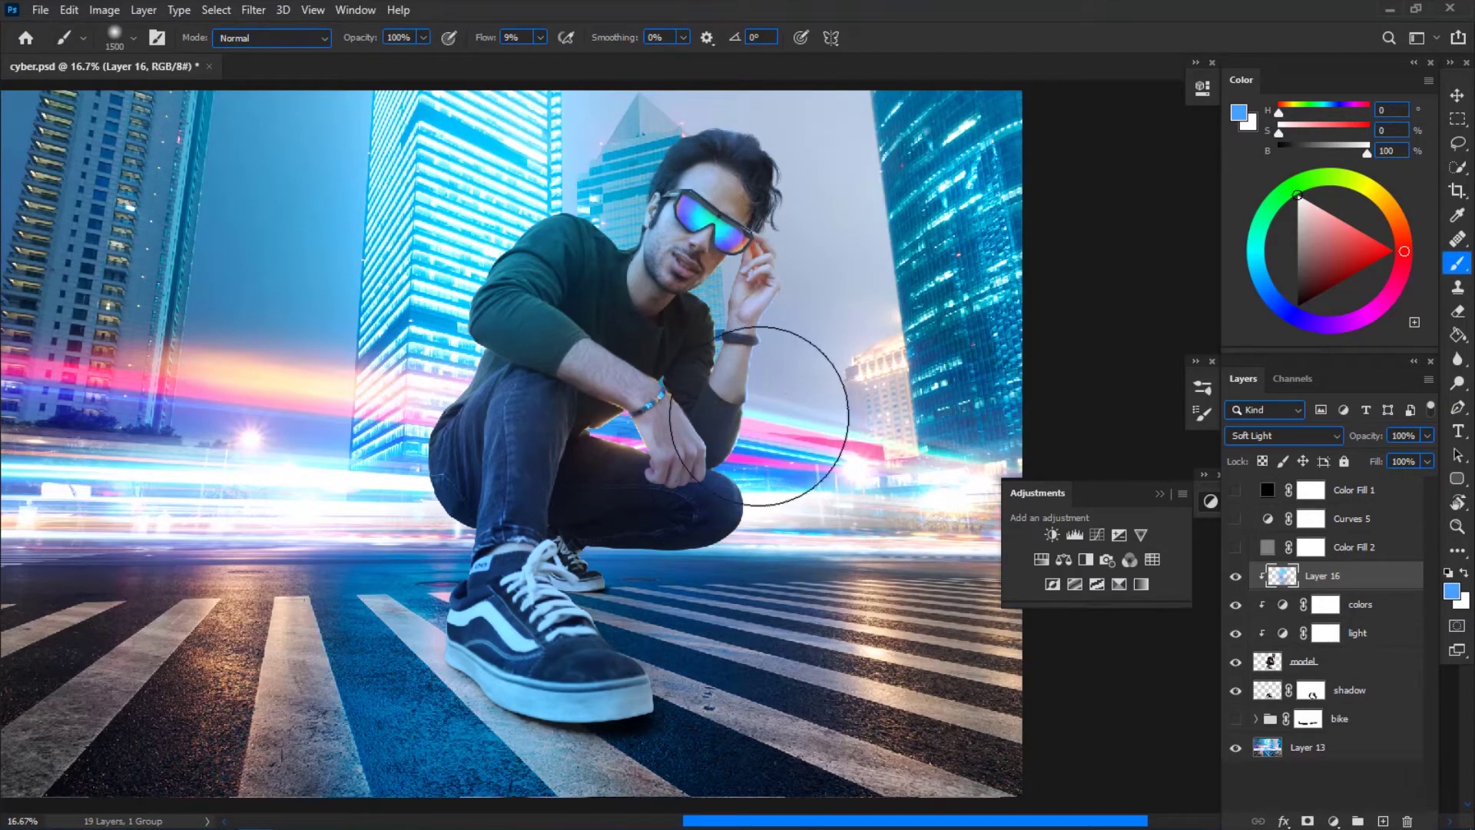
left_click(715, 280, "alt")
left_click(720, 275, "alt")
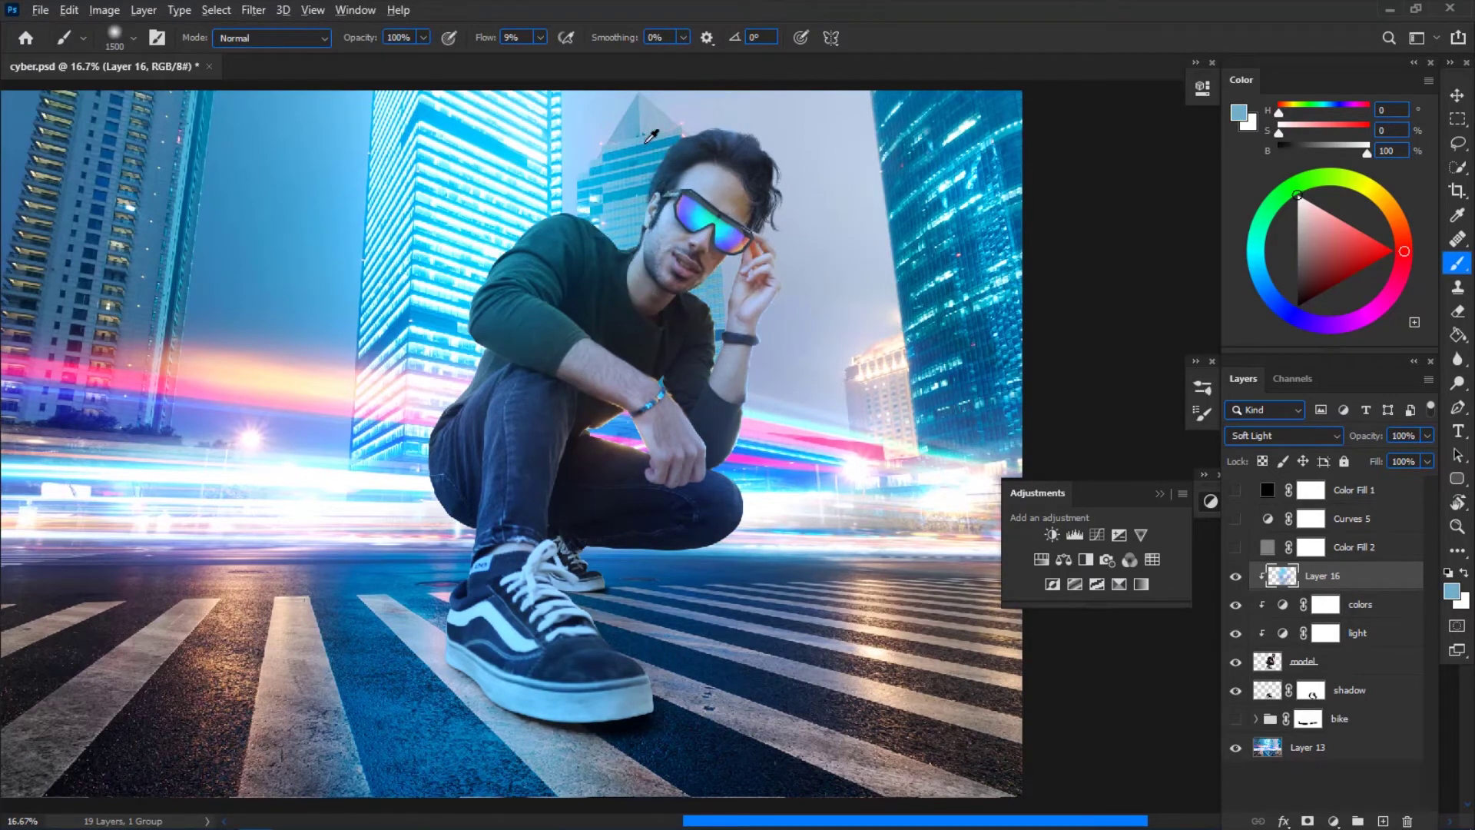
left_click(892, 154, "alt")
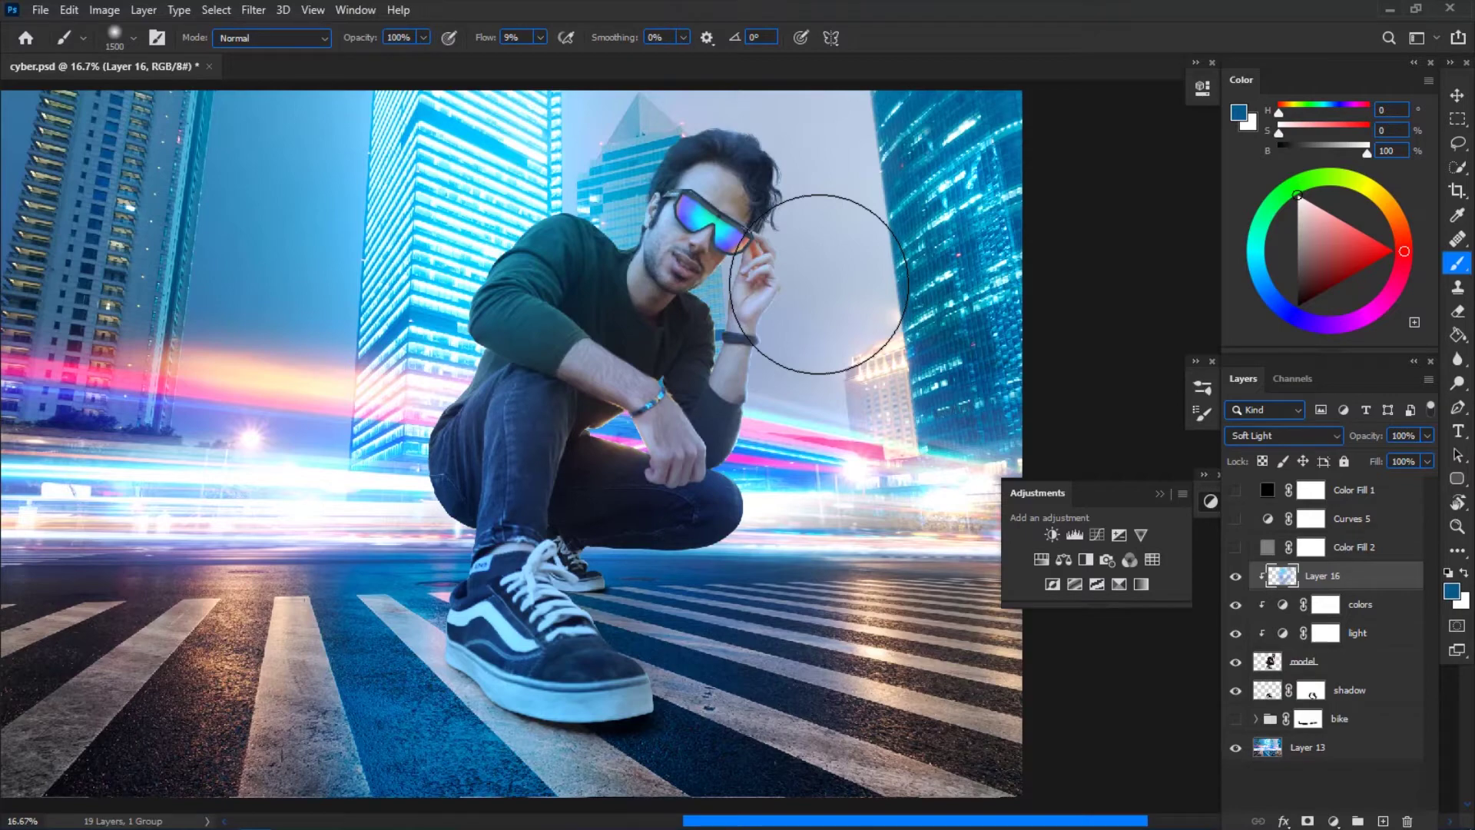
- Compare the model with and without the painted Soft Light layer
left_click(1235, 576)
left_click(1235, 576)
left_click(1236, 578)
left_click(1236, 578)
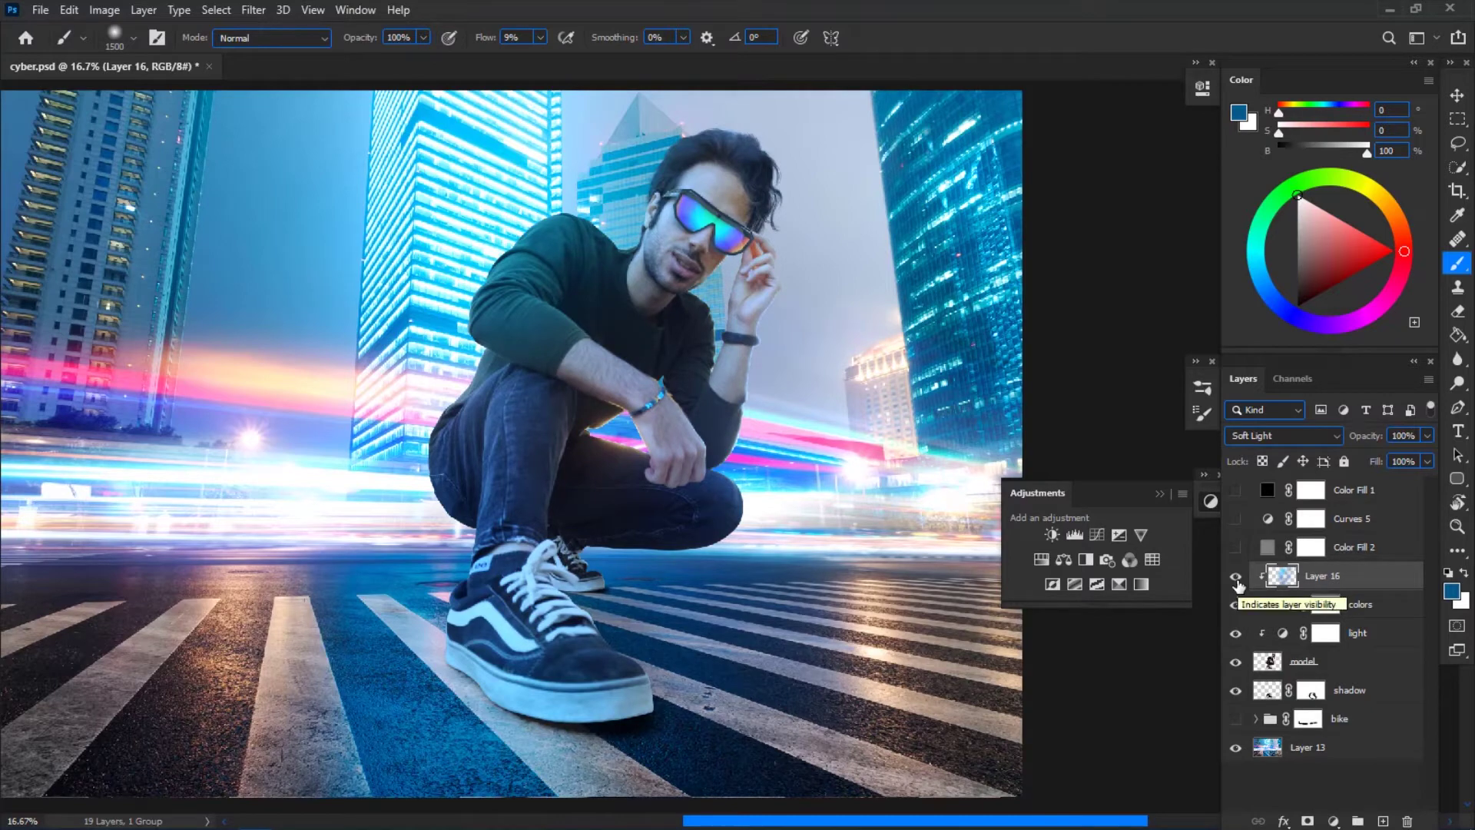
- Rename the painted Soft Light layer "ambient light"
left_click(1354, 587)
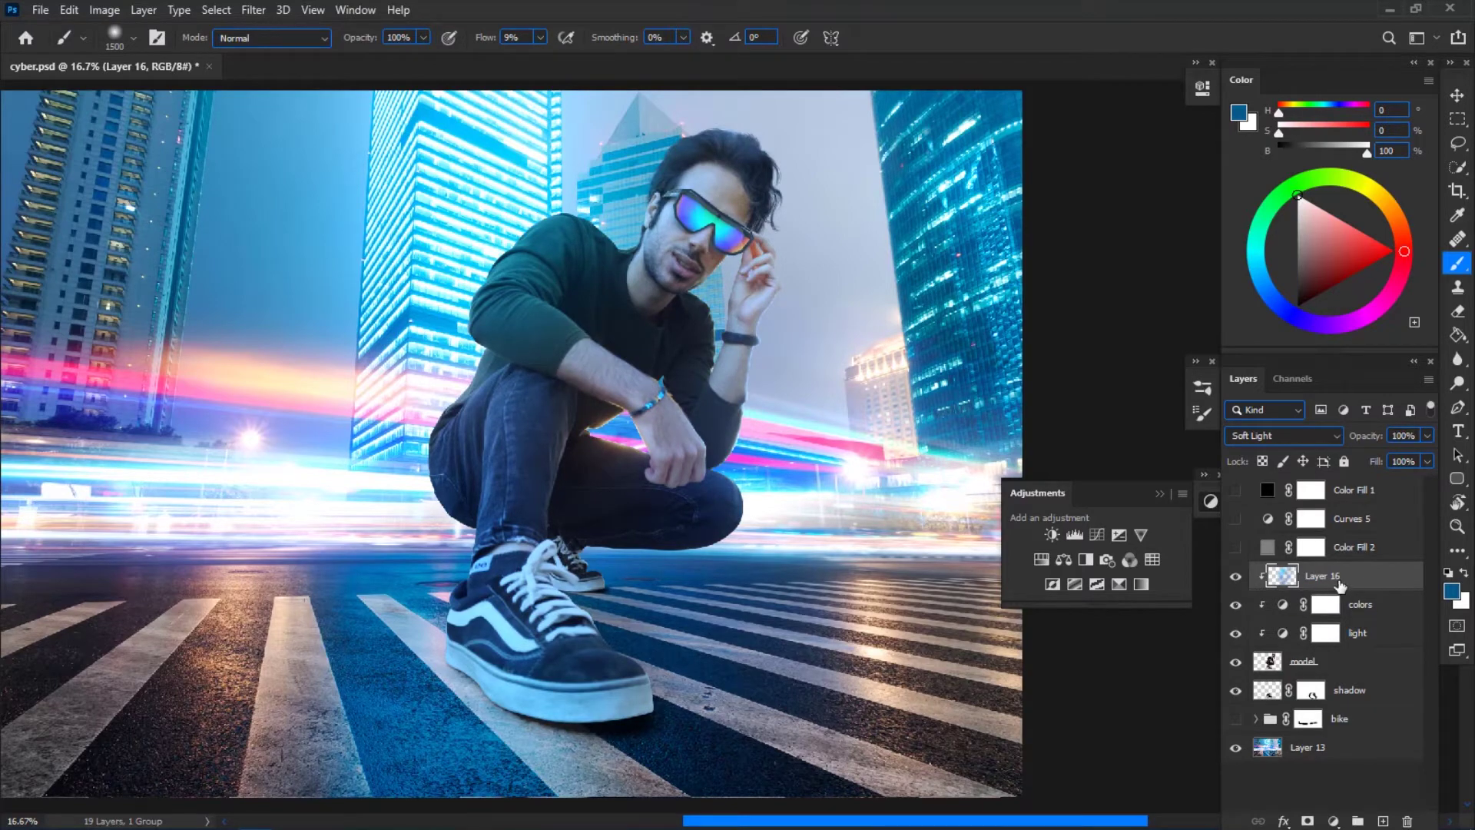
type("light")
key("Return")
- Compare the model with and without the light, colors and ambient light layers at close and reduced zoom
mouse_move(1235, 576)
left_mouse_down()
mouse_move(1238, 635)
mouse_move(1236, 604)
left_mouse_up()
left_click(1237, 635)
left_click(1237, 634)
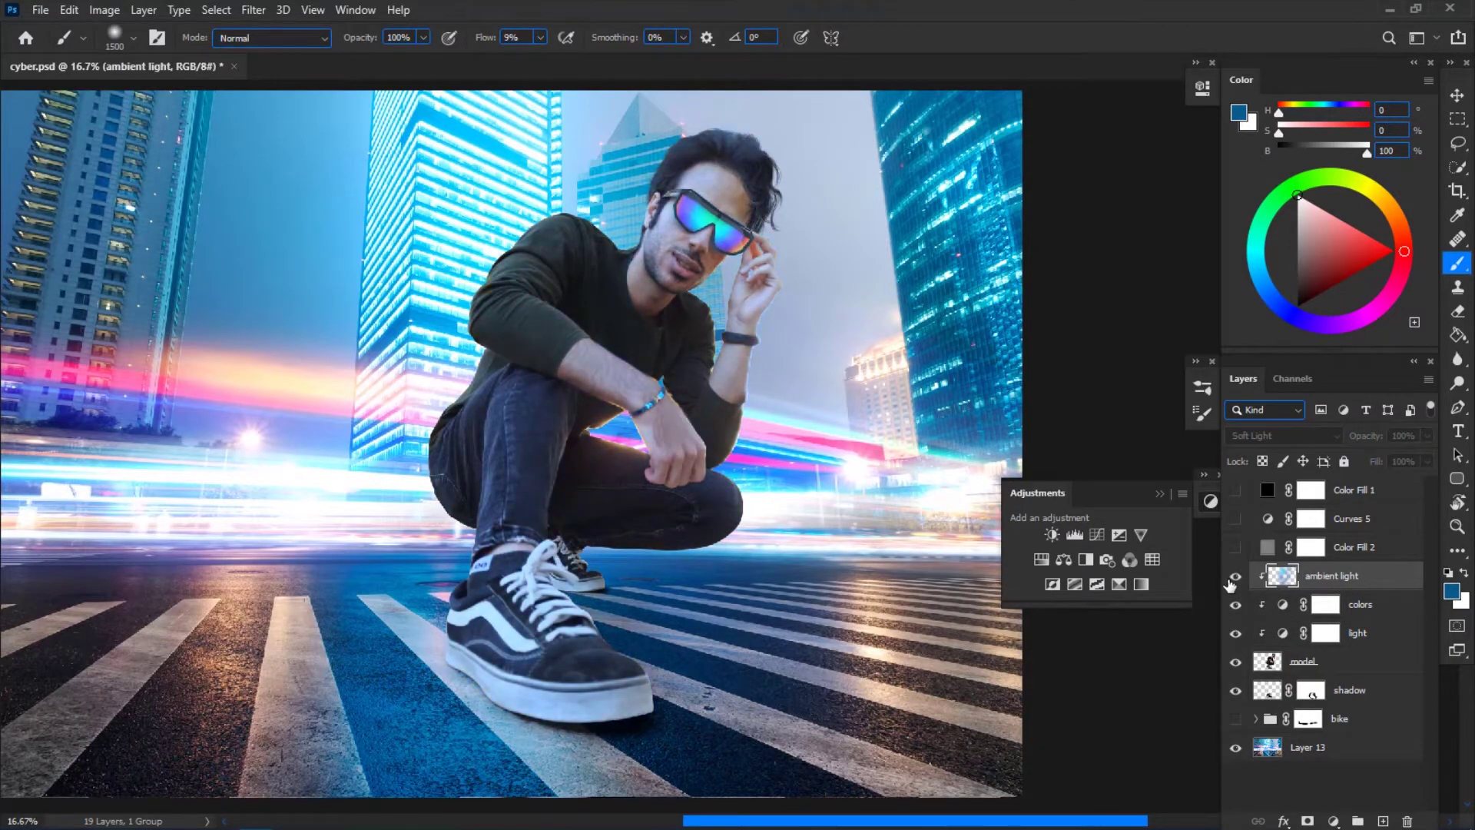
left_click(1235, 575)
scroll(955, 510, "down", 2)
scroll(813, 509, "up", 1)
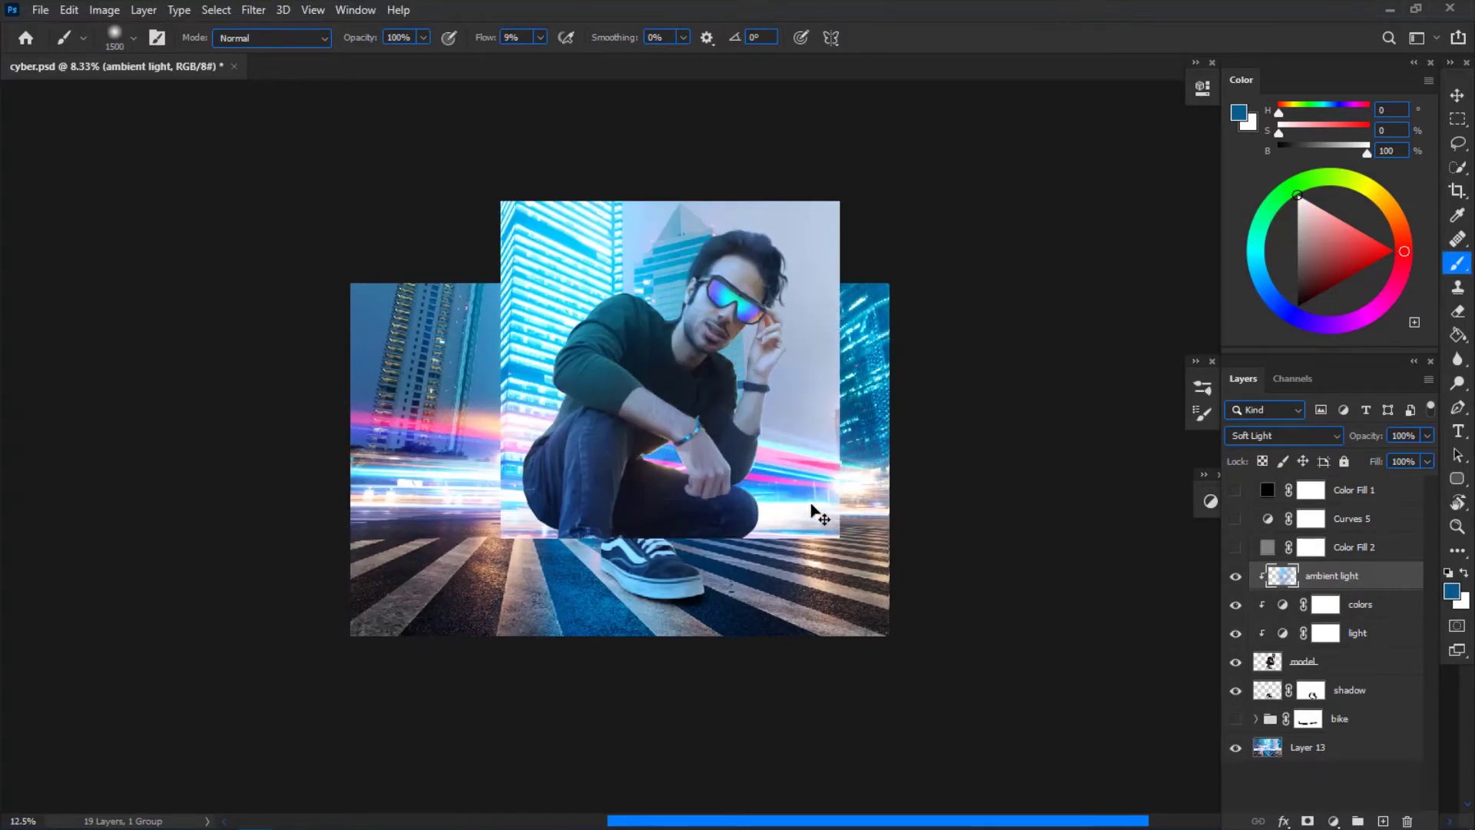
left_click(1235, 603)
left_click(1236, 604)
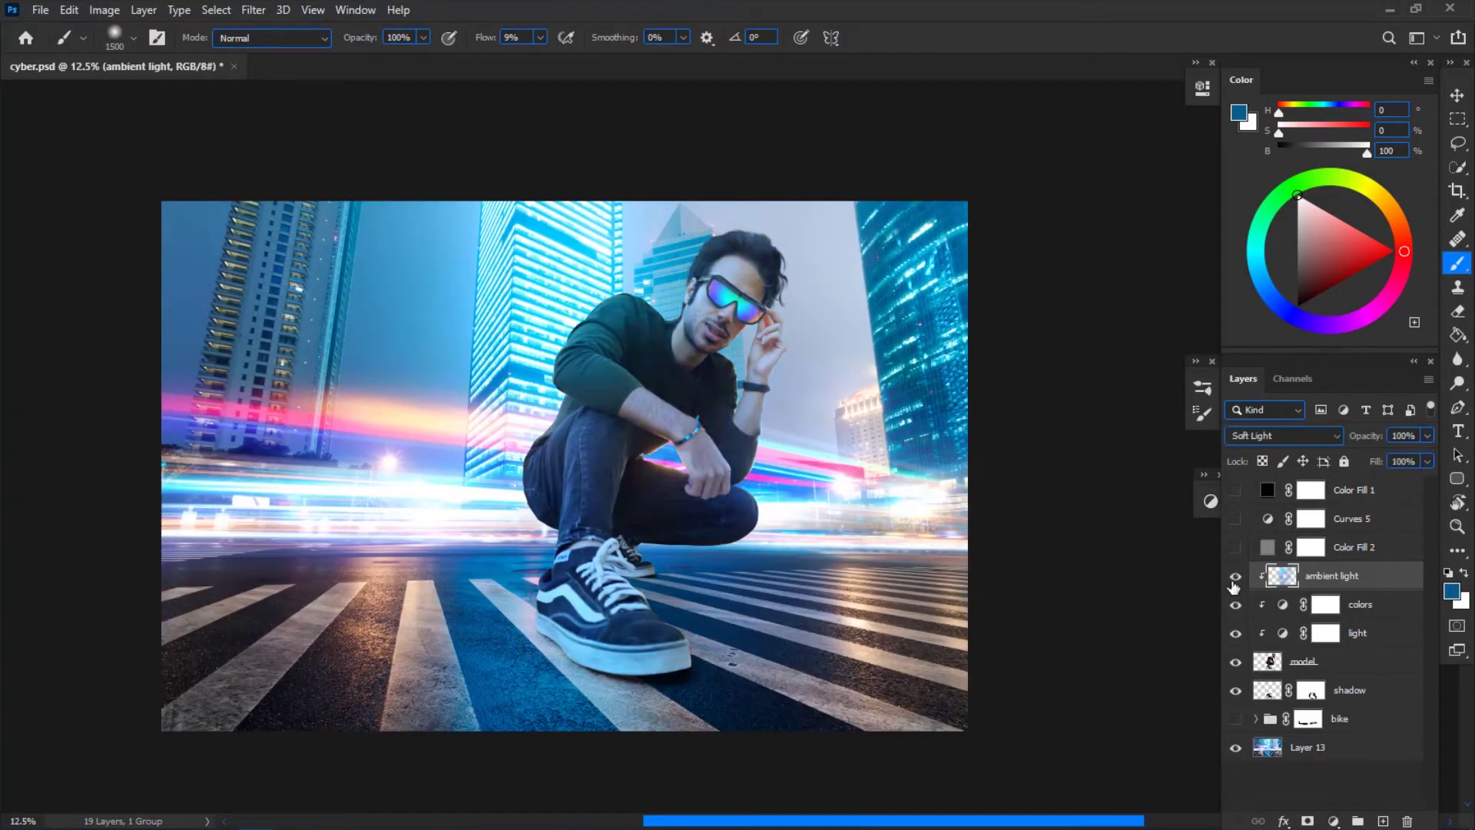
left_click(1235, 577)
left_click(1235, 577)
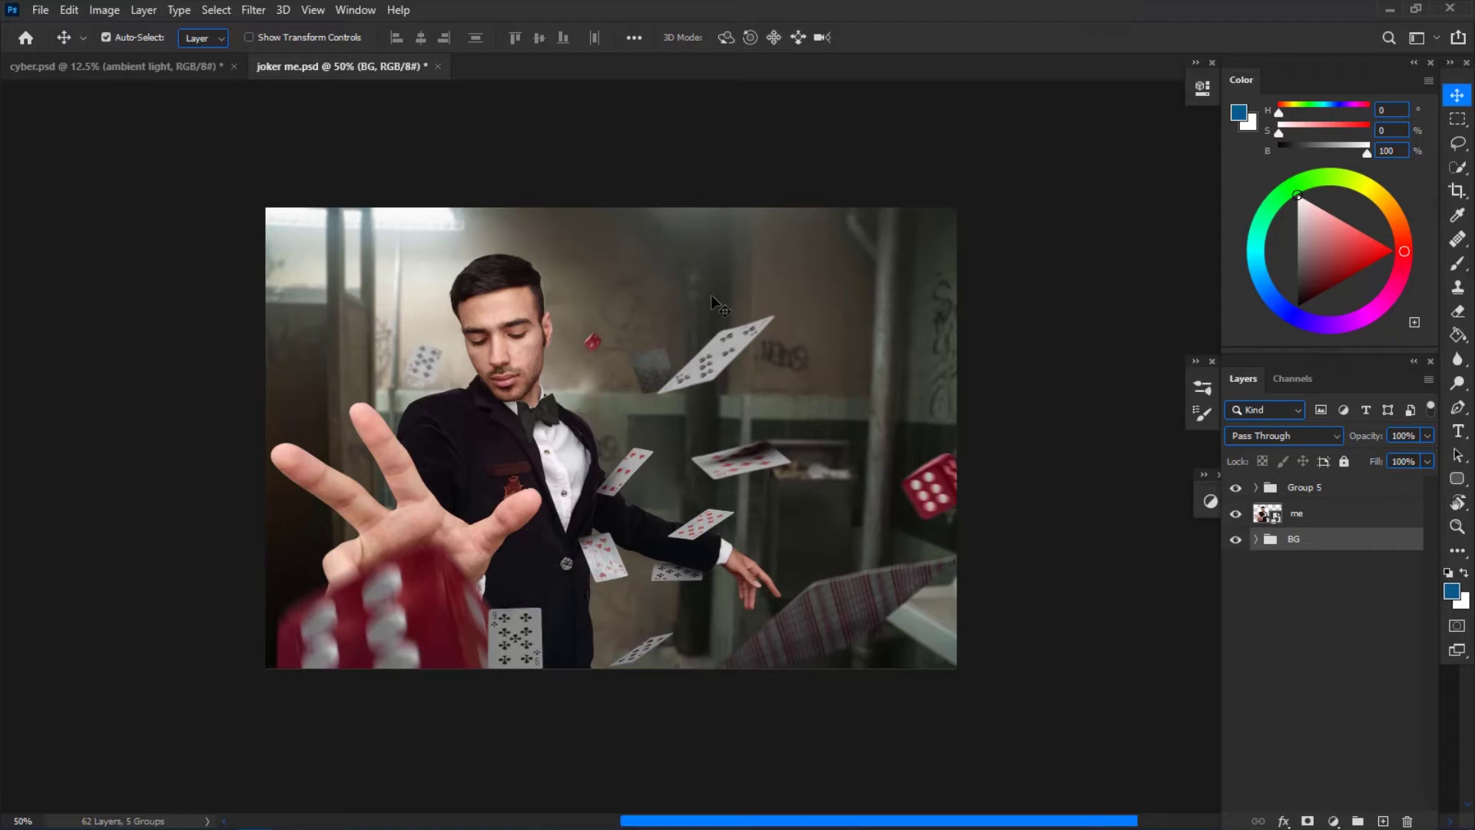
- In joker me.psd, hide and show Group 5, the me layer and the BG group in turn to inspect each
left_click(1336, 523)
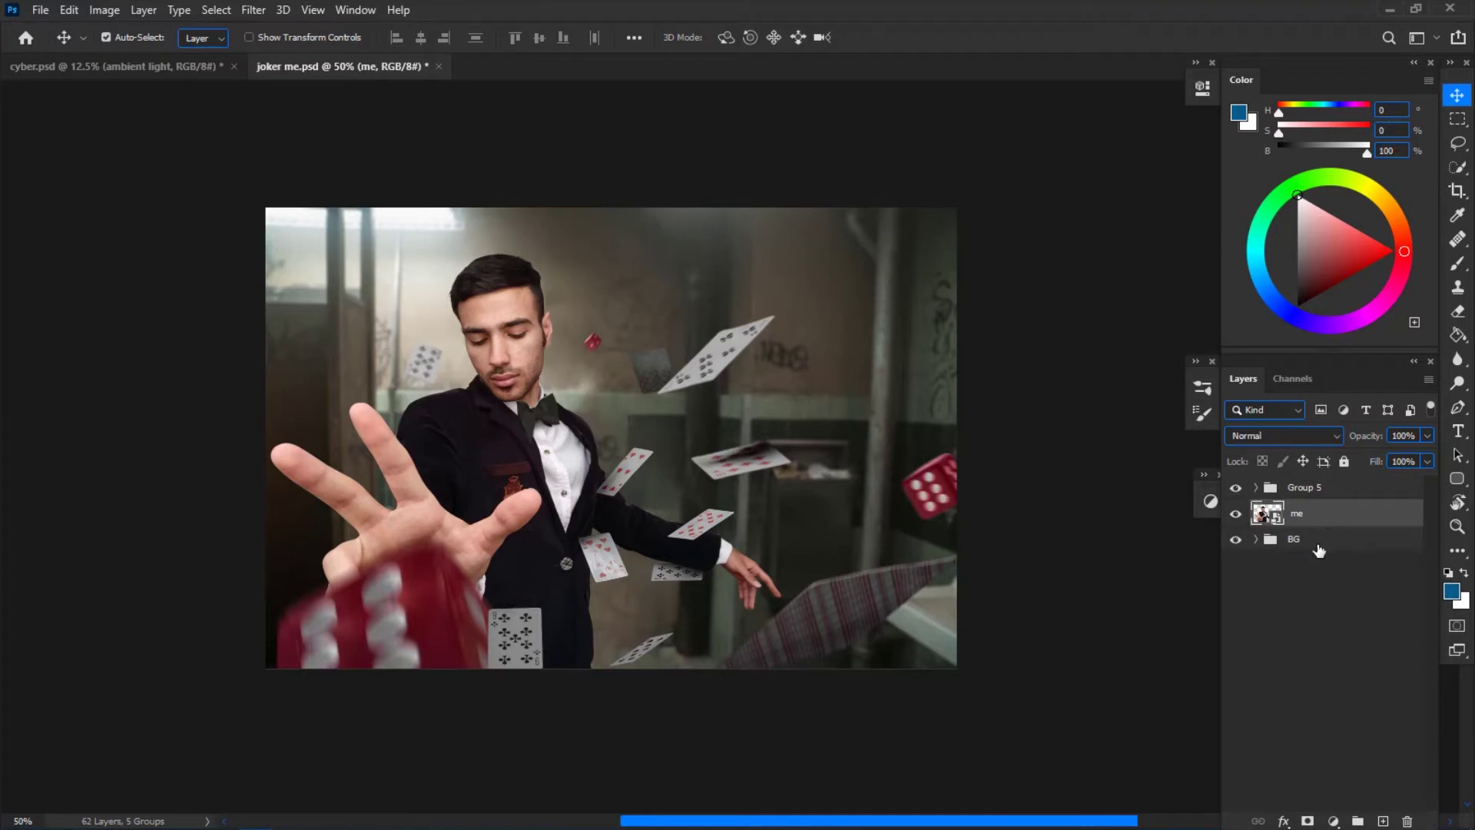
left_click(1302, 547)
left_click(1305, 496)
left_click(1236, 489)
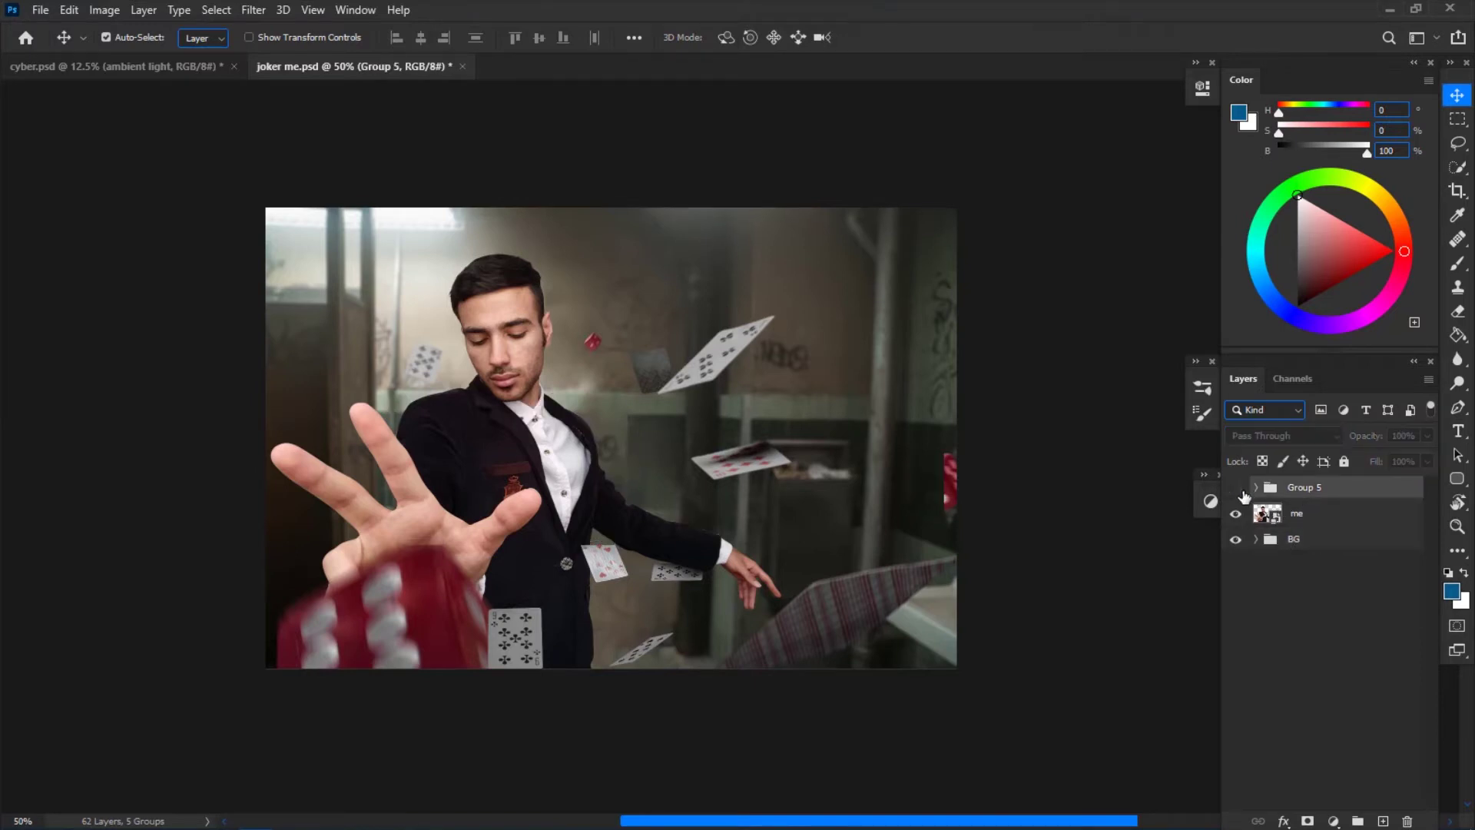
left_click(1237, 488)
left_click(1236, 514)
left_click(1236, 514)
left_click(1236, 539)
left_click(1236, 540)
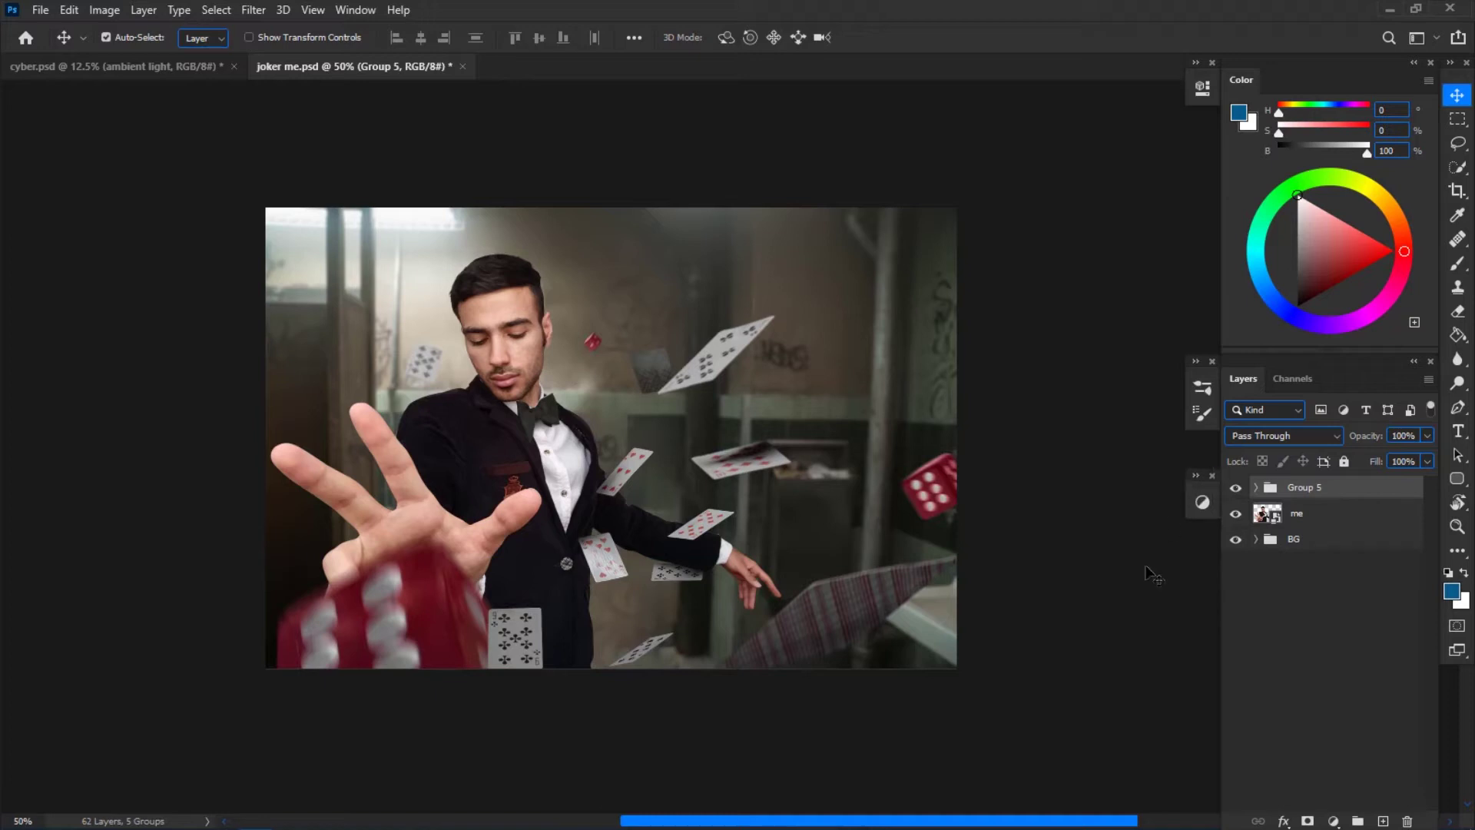
- Add a black Solid Color fill on top of all layers and set its blend mode to Color
left_click(882, 248)
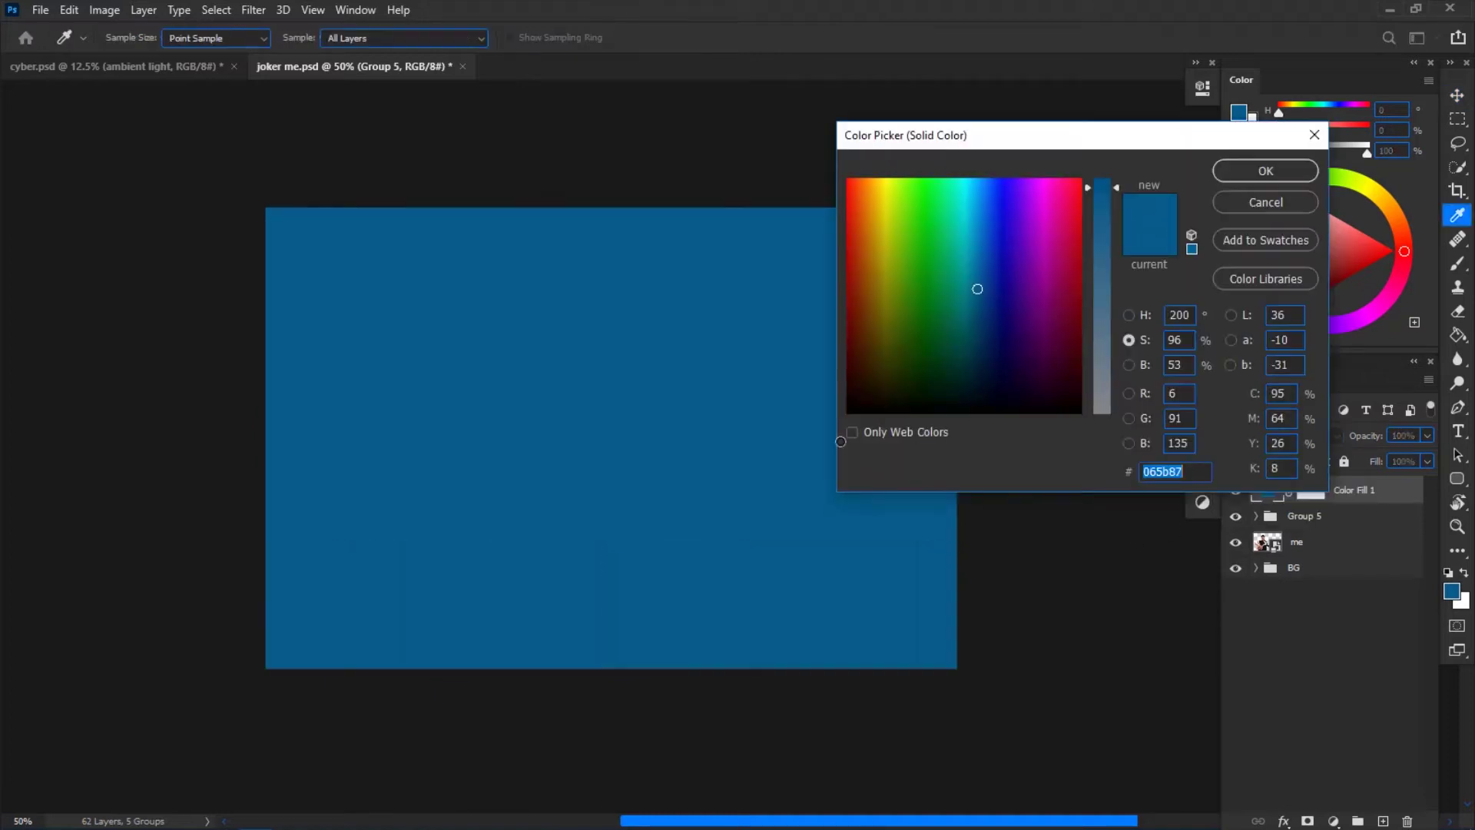
left_click_drag(841, 442, 842, 444)
left_click(1266, 171)
left_click(1249, 435)
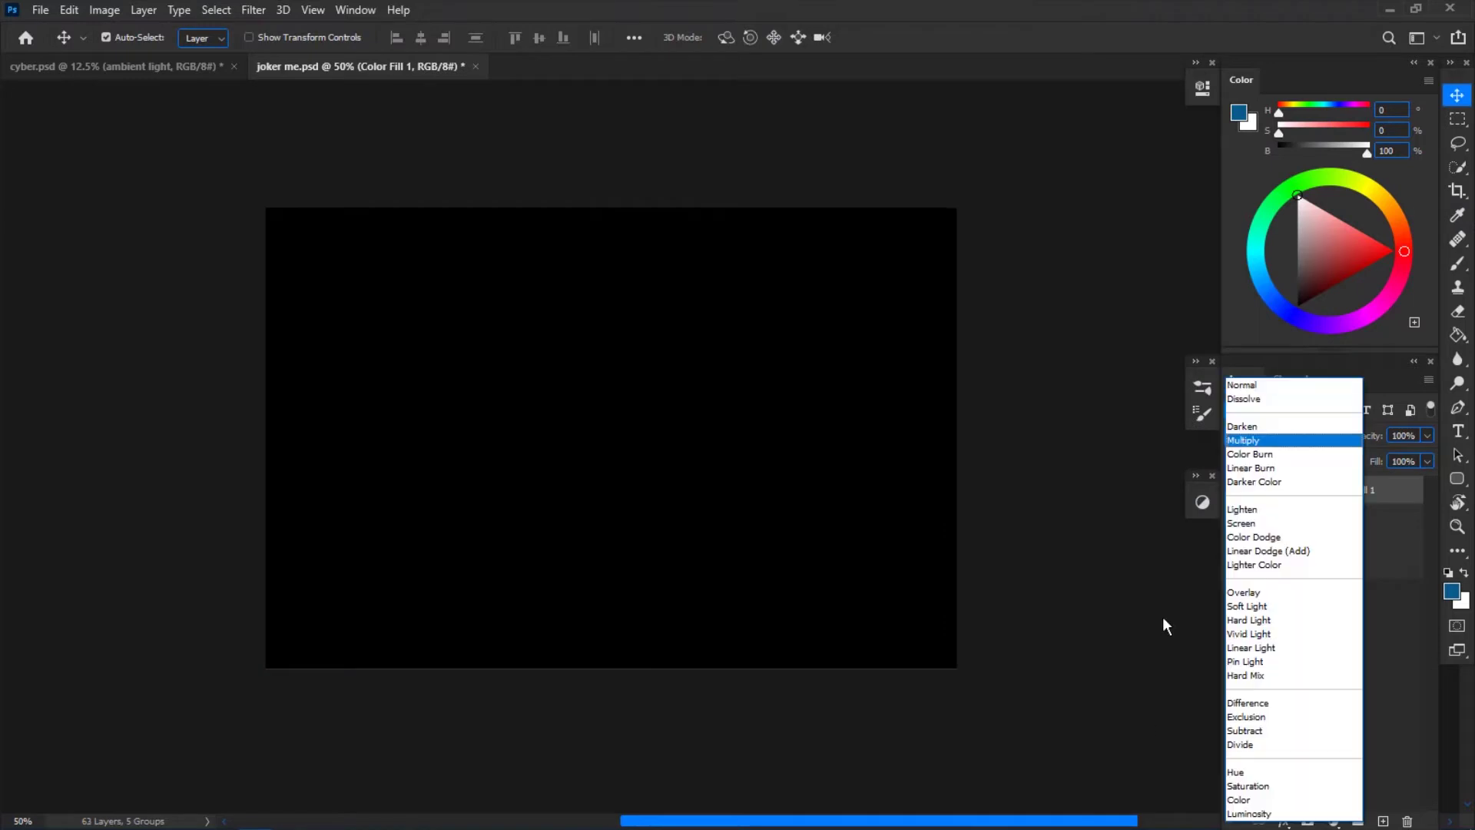
left_click(1220, 799)
left_click(1267, 436)
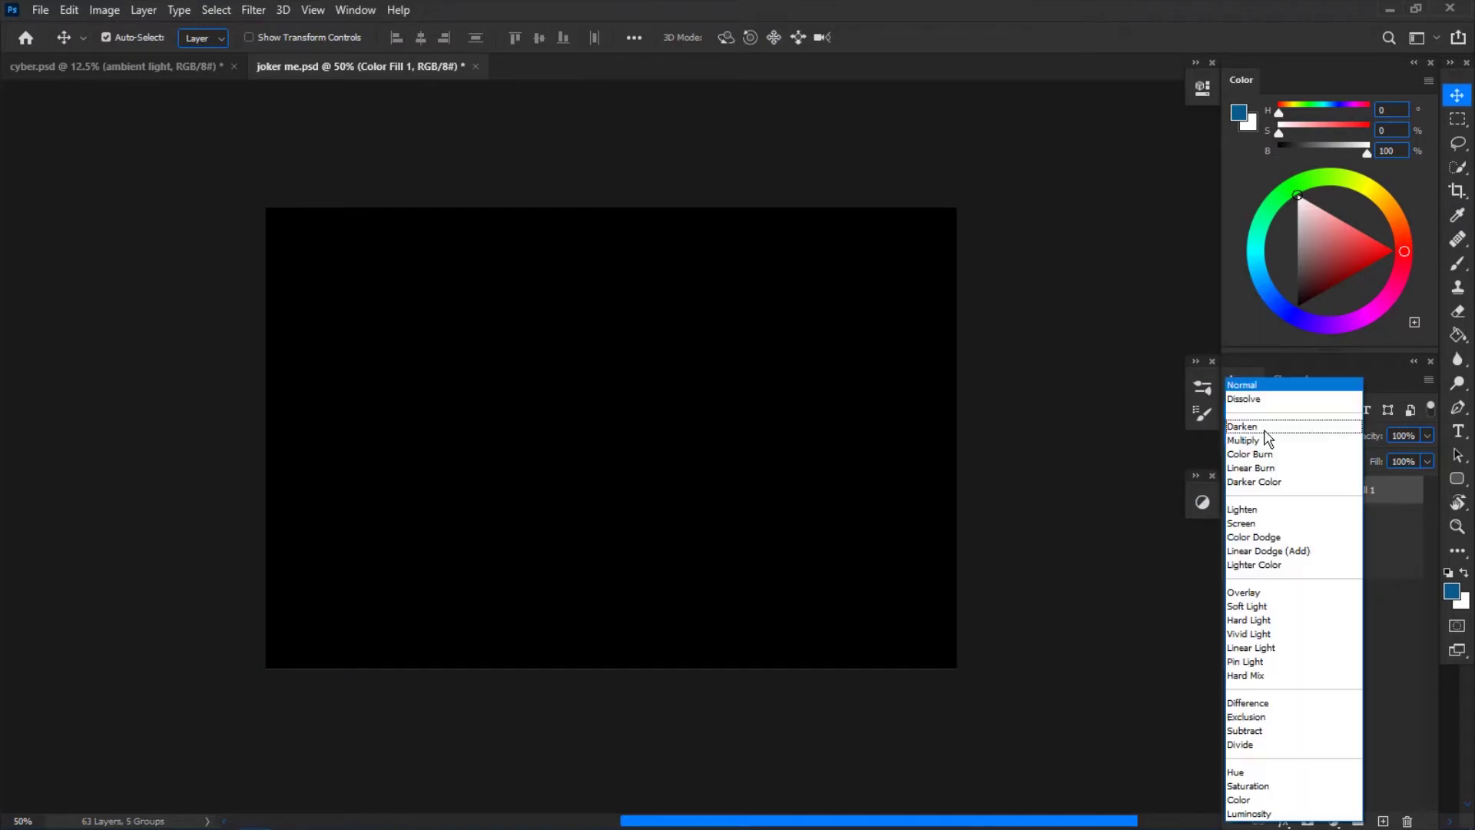
left_click(1239, 799)
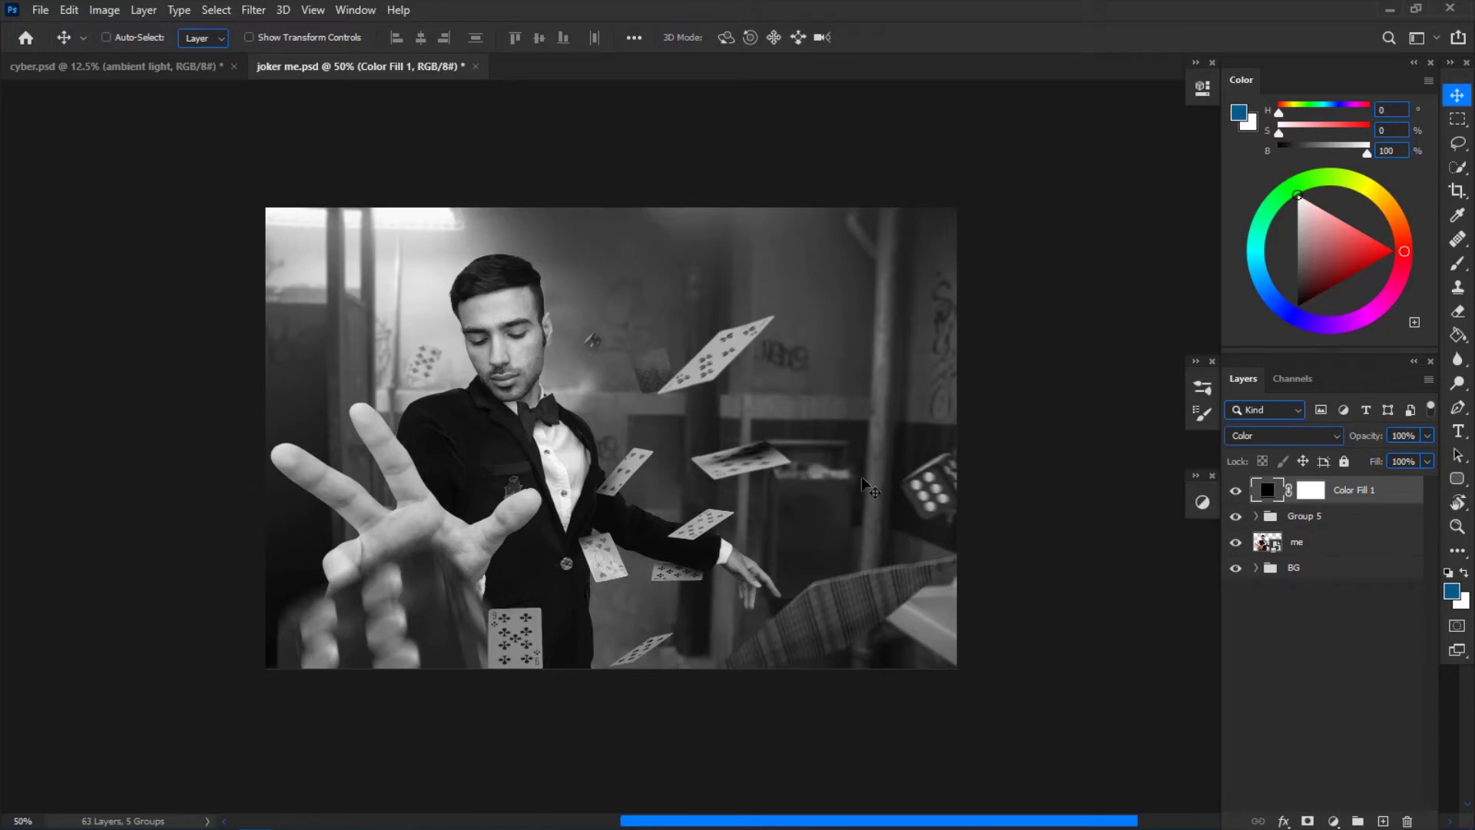
- Examine the grayscale composite at thumbnail and larger sizes to judge how the subject's tones fit the background
key("ctrl+minus")
key("ctrl+minus")
key("ctrl+minus")
key("ctrl+minus")
key("ctrl+minus")
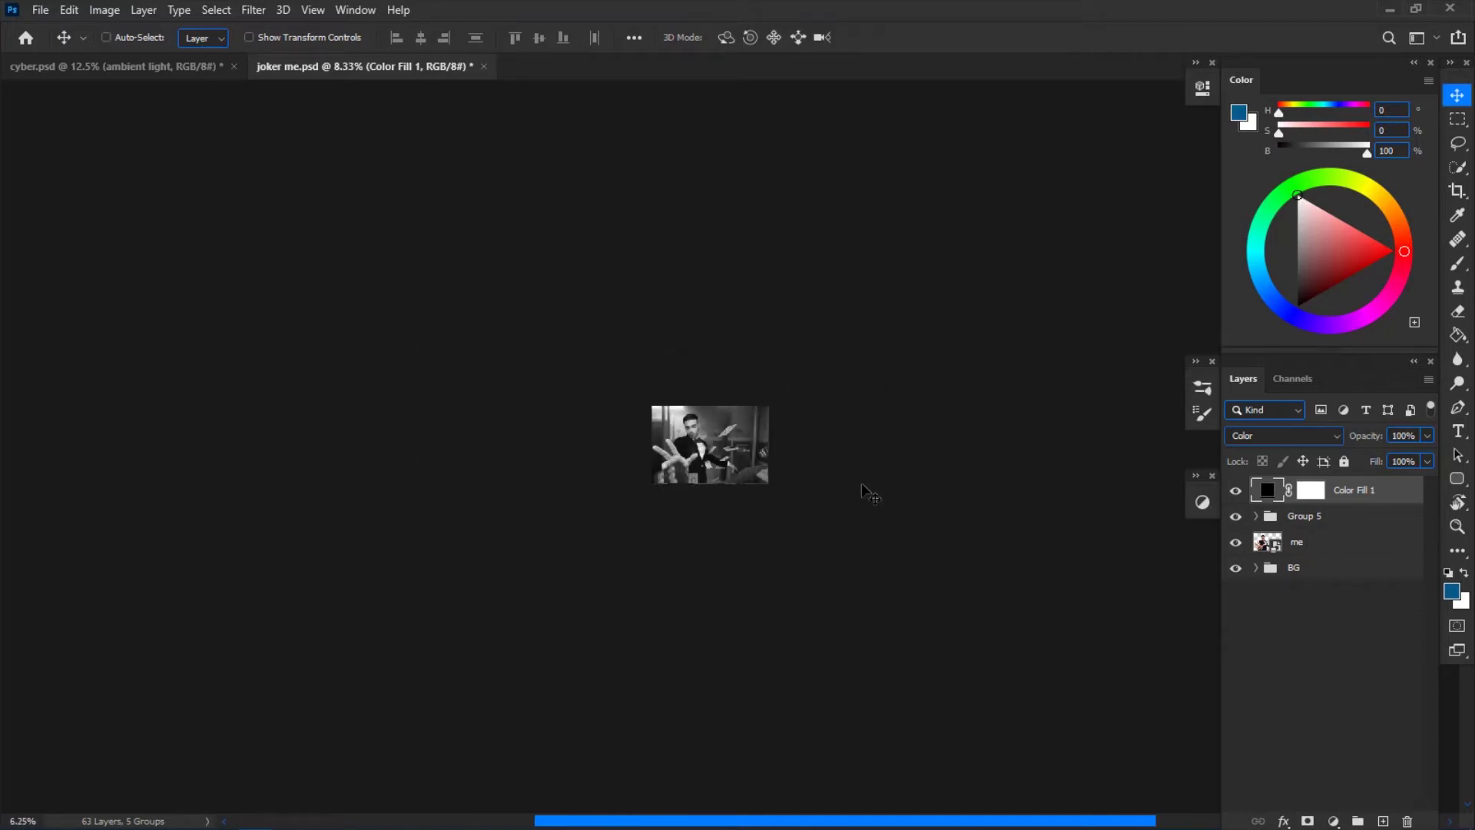
key("ctrl+minus")
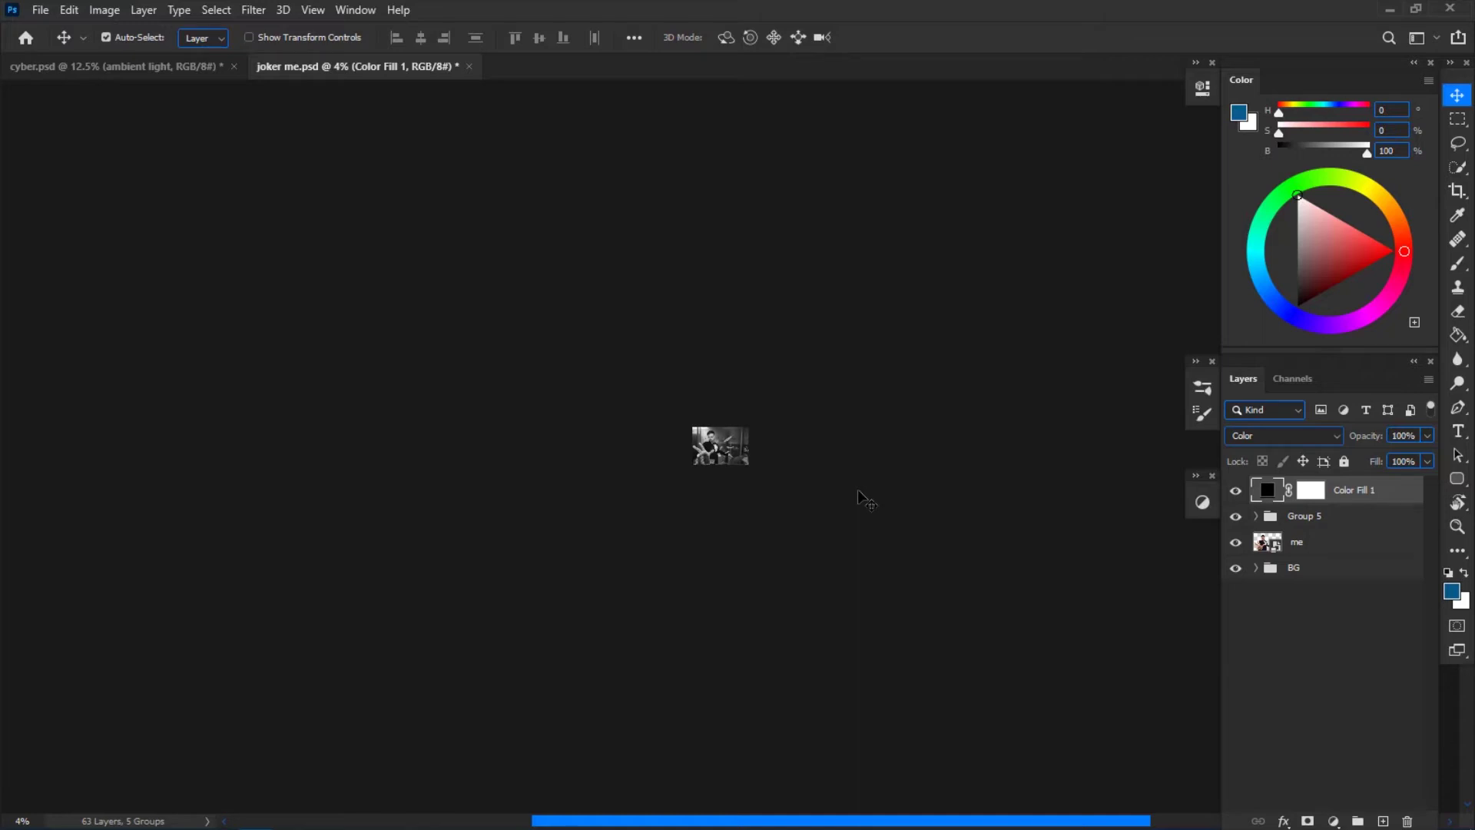
key("ctrl+1")
key("ctrl+0")
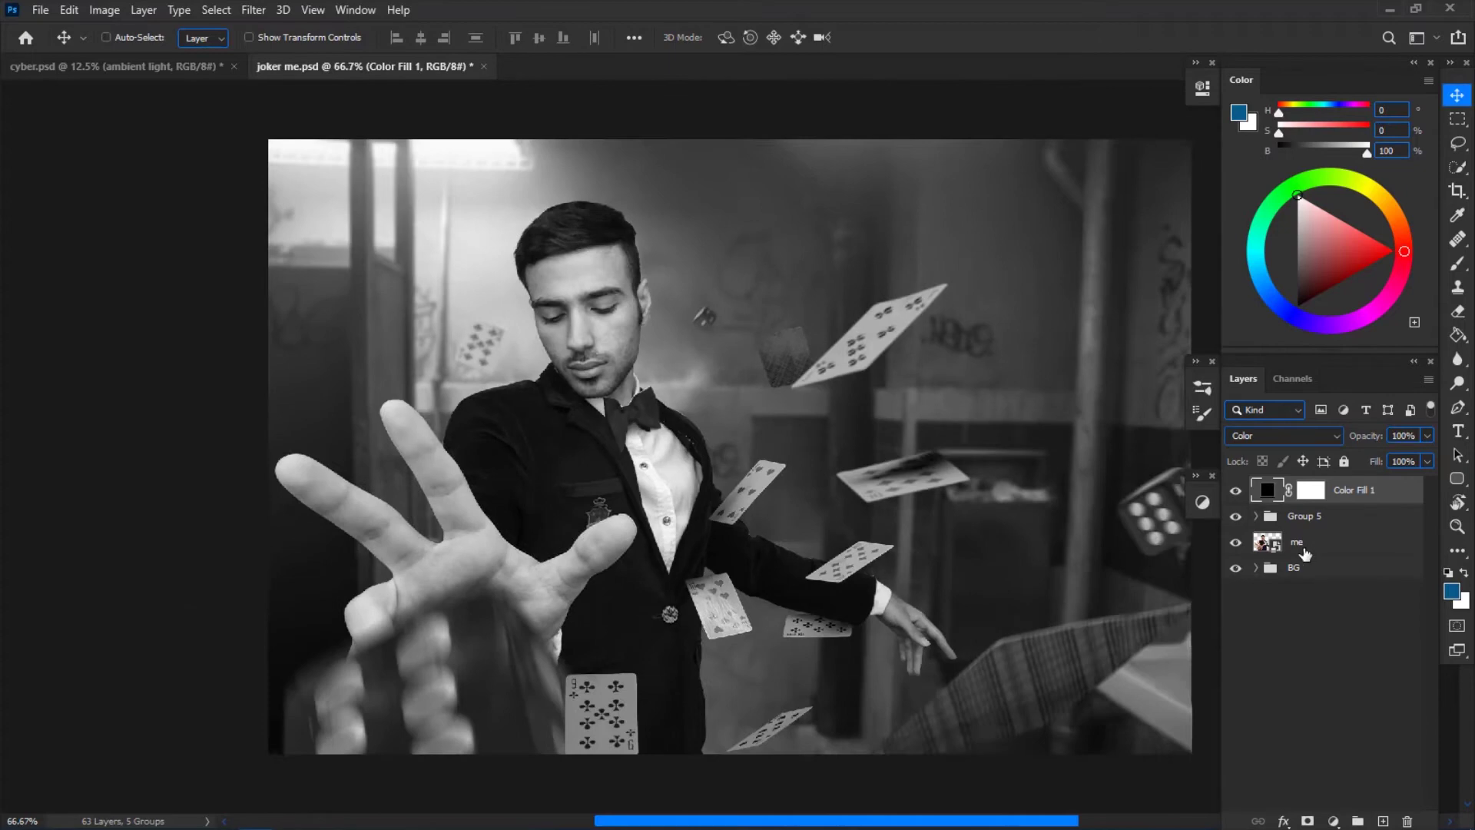
key("ctrl+minus")
- Add a Curves adjustment directly above the me layer and clip it to that layer
left_click(1201, 502)
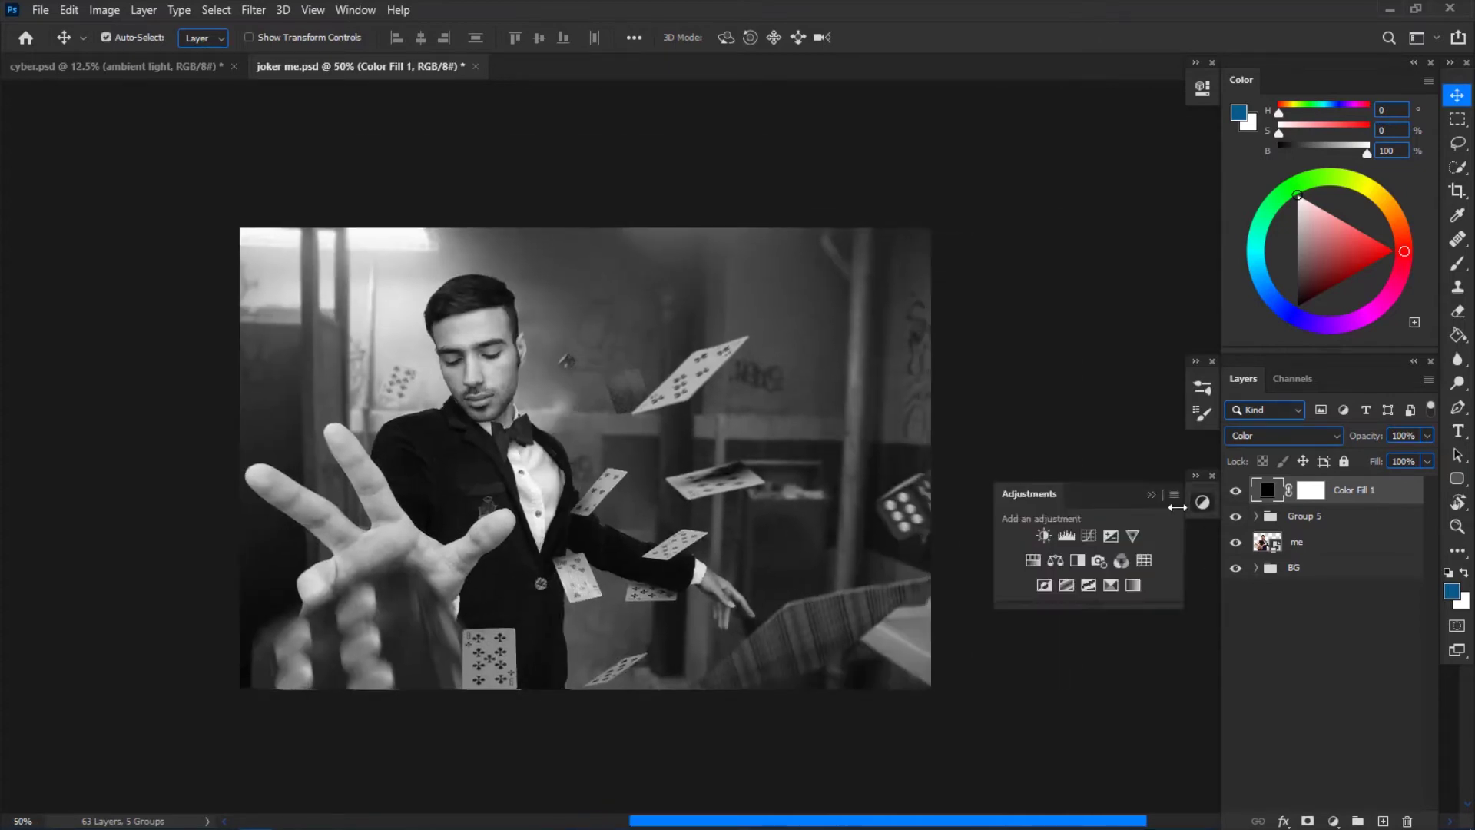
left_click(1090, 536)
left_click_drag(1338, 507, 1338, 560)
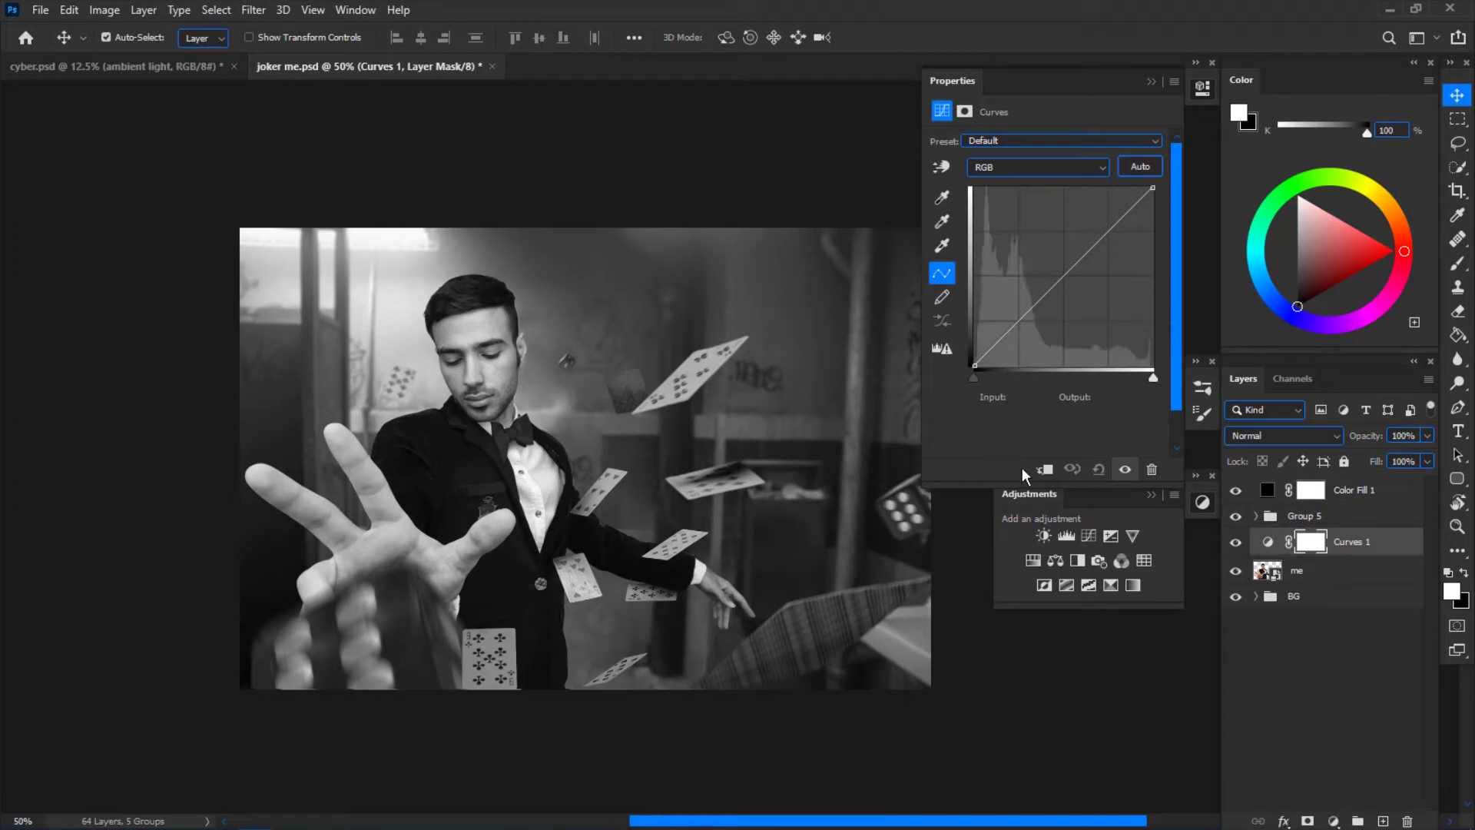
left_click(1045, 469)
- In the clipped RGB curve, raise the black point to output 11 and lower the white point to output 230
left_click_drag(759, 432, 726, 432)
left_click_drag(974, 365, 974, 359)
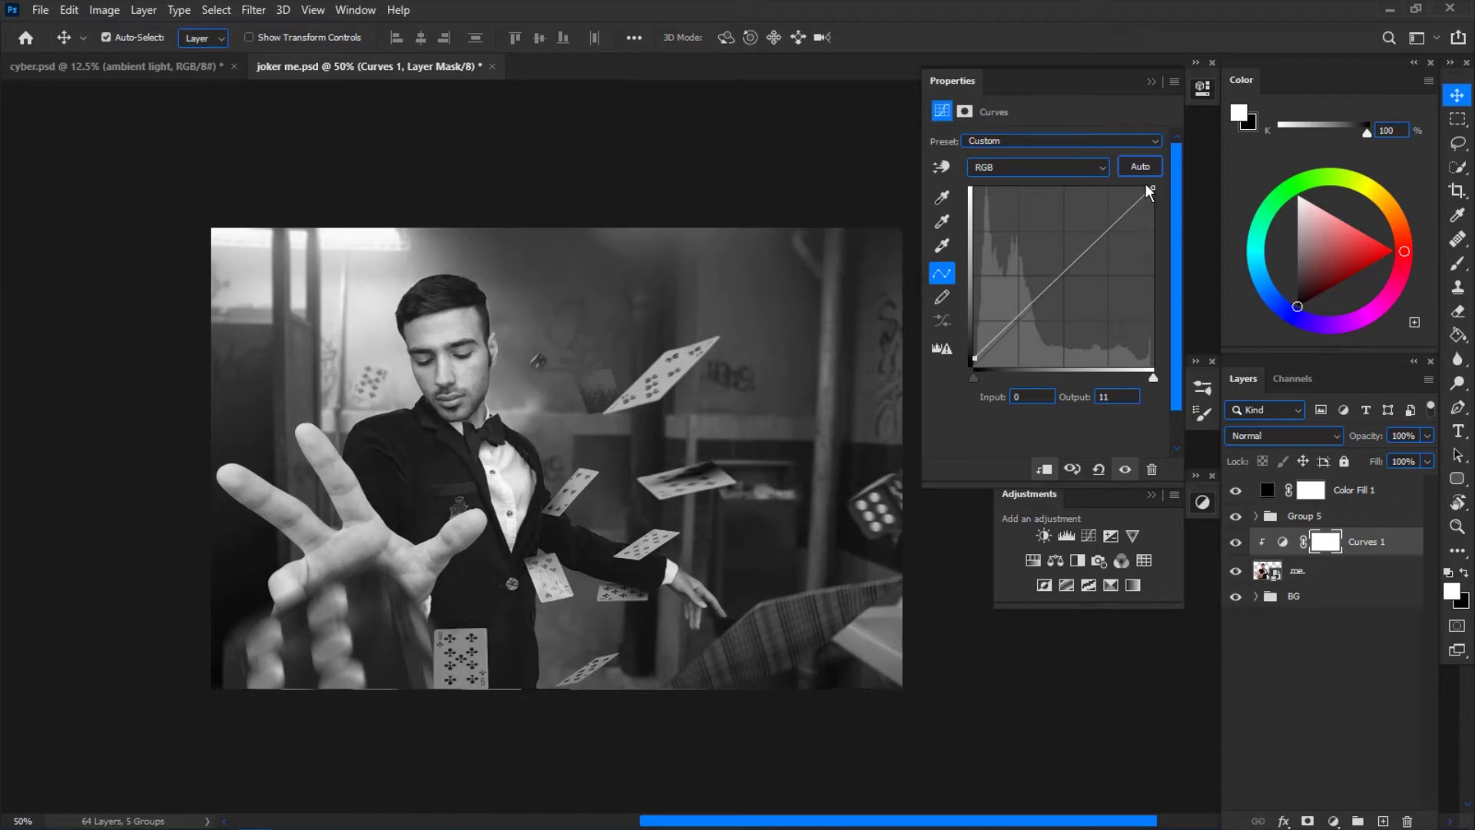
left_click_drag(1152, 188, 1152, 205)
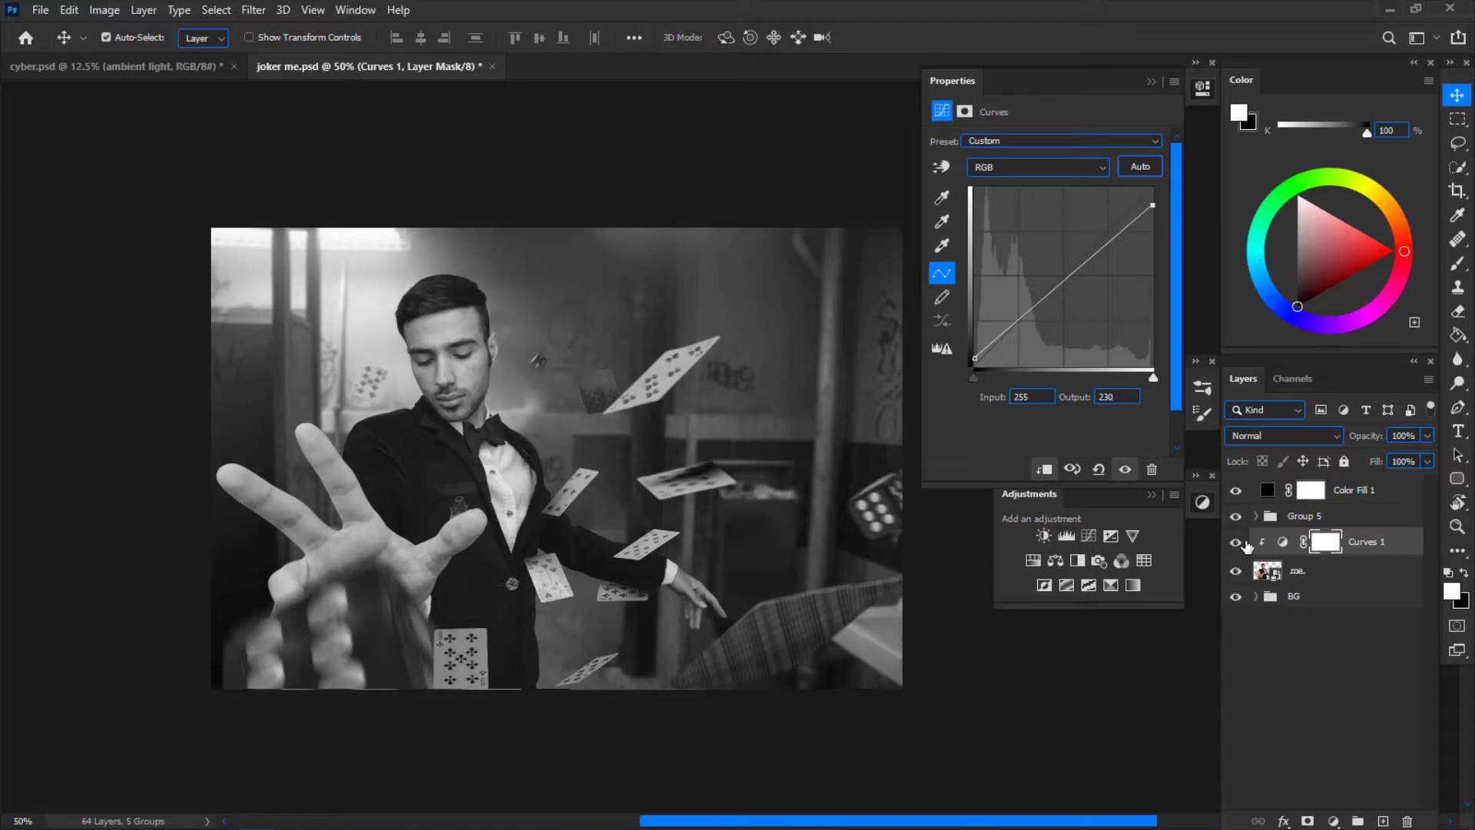
- Compare the subject with and without the clipped Curves layer, and check the composite at thumbnail size
left_click(1236, 543)
left_click(1235, 542)
key("ctrl+minus")
key("ctrl+minus")
key("ctrl+minus")
key("ctrl+minus")
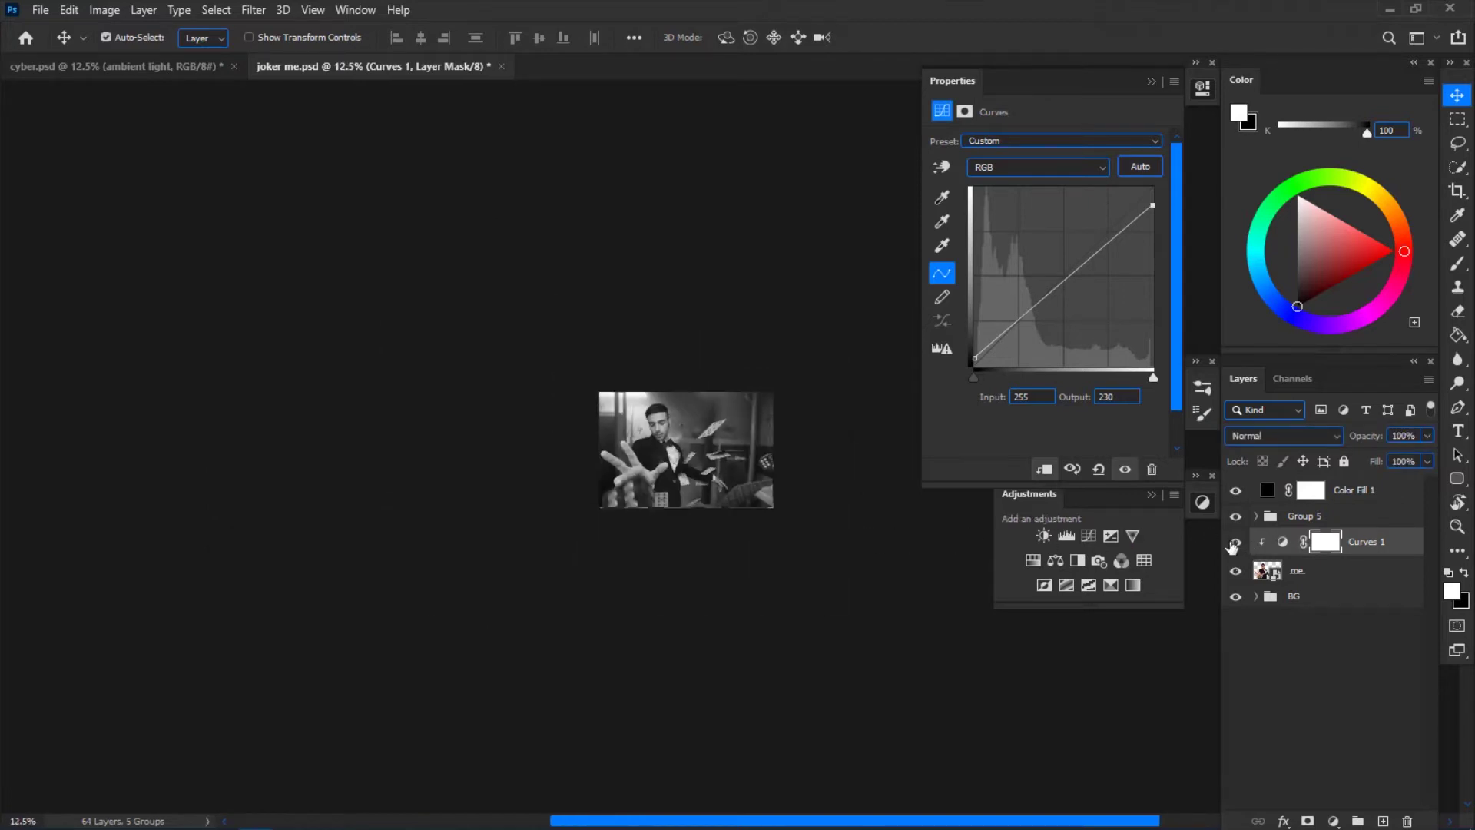
- Compare the grayscale composite with and without the clipped Curves layer at a larger size
scroll(810, 488, "right", 3)
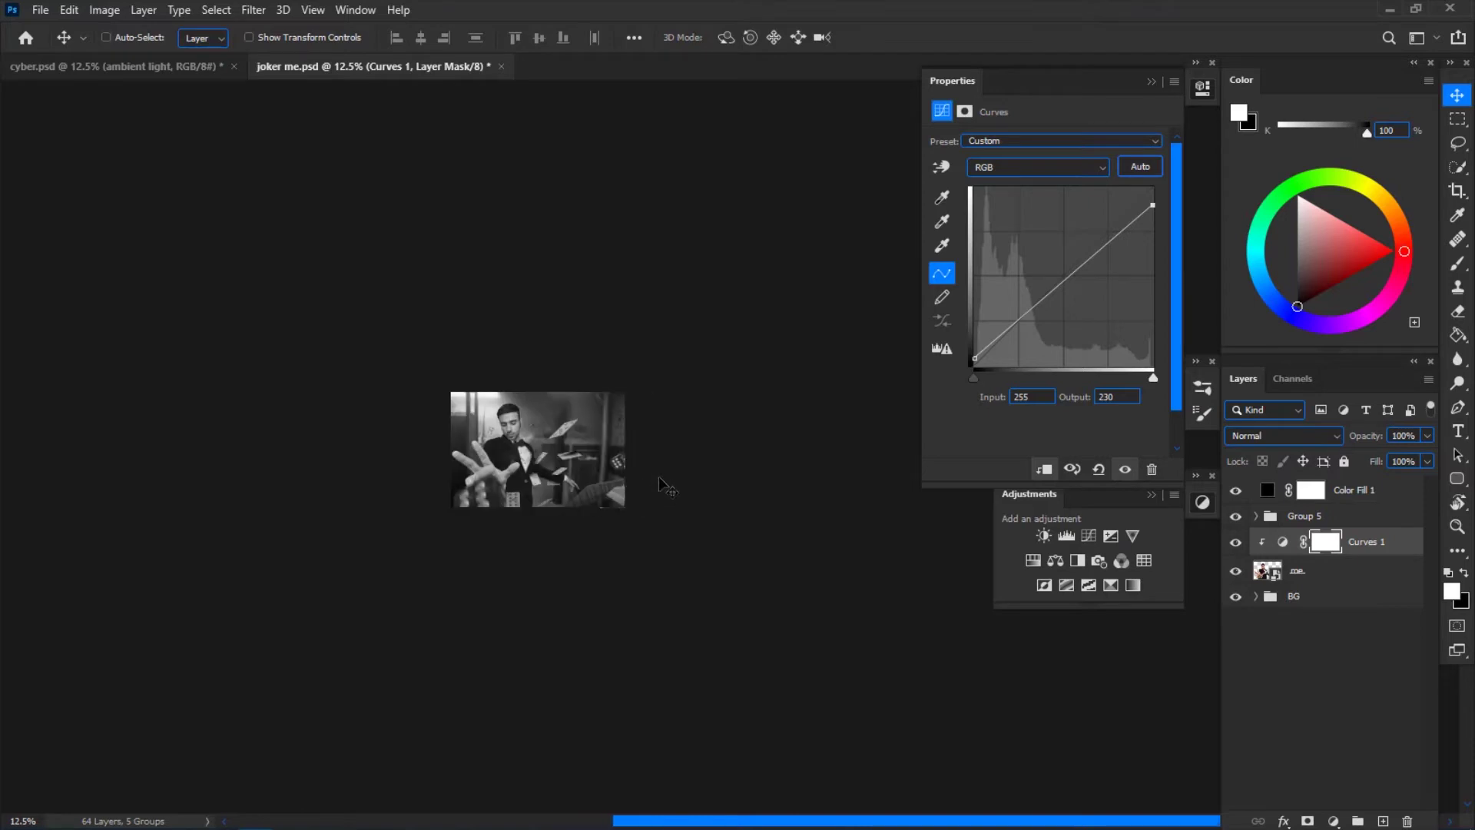
key("ctrl+plus")
key("ctrl+plus")
key("ctrl+plus")
key("ctrl+plus")
scroll(633, 428, "left", 3)
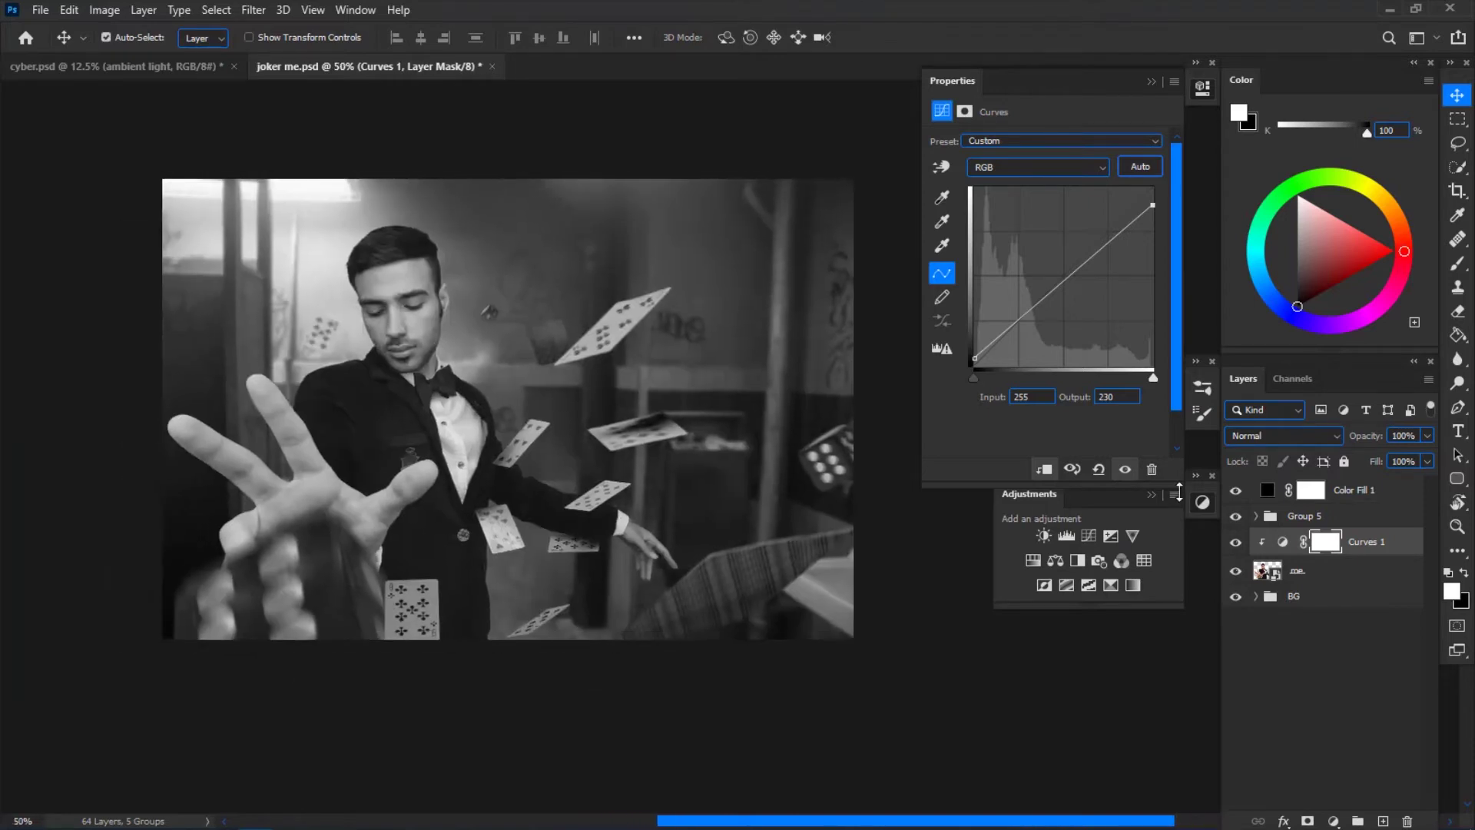
left_click(1236, 542)
left_click(1236, 543)
- Hide the black Color Fill check layer and compare the subject in color with and without the clipped Curves layer
left_click(1152, 82)
left_click(1235, 490)
left_click(1235, 542)
left_click(1237, 547)
- Add a 50% gray (808080) solid color fill layer above Color Fill 1 and set its blend mode to Luminosity
left_click(1312, 495)
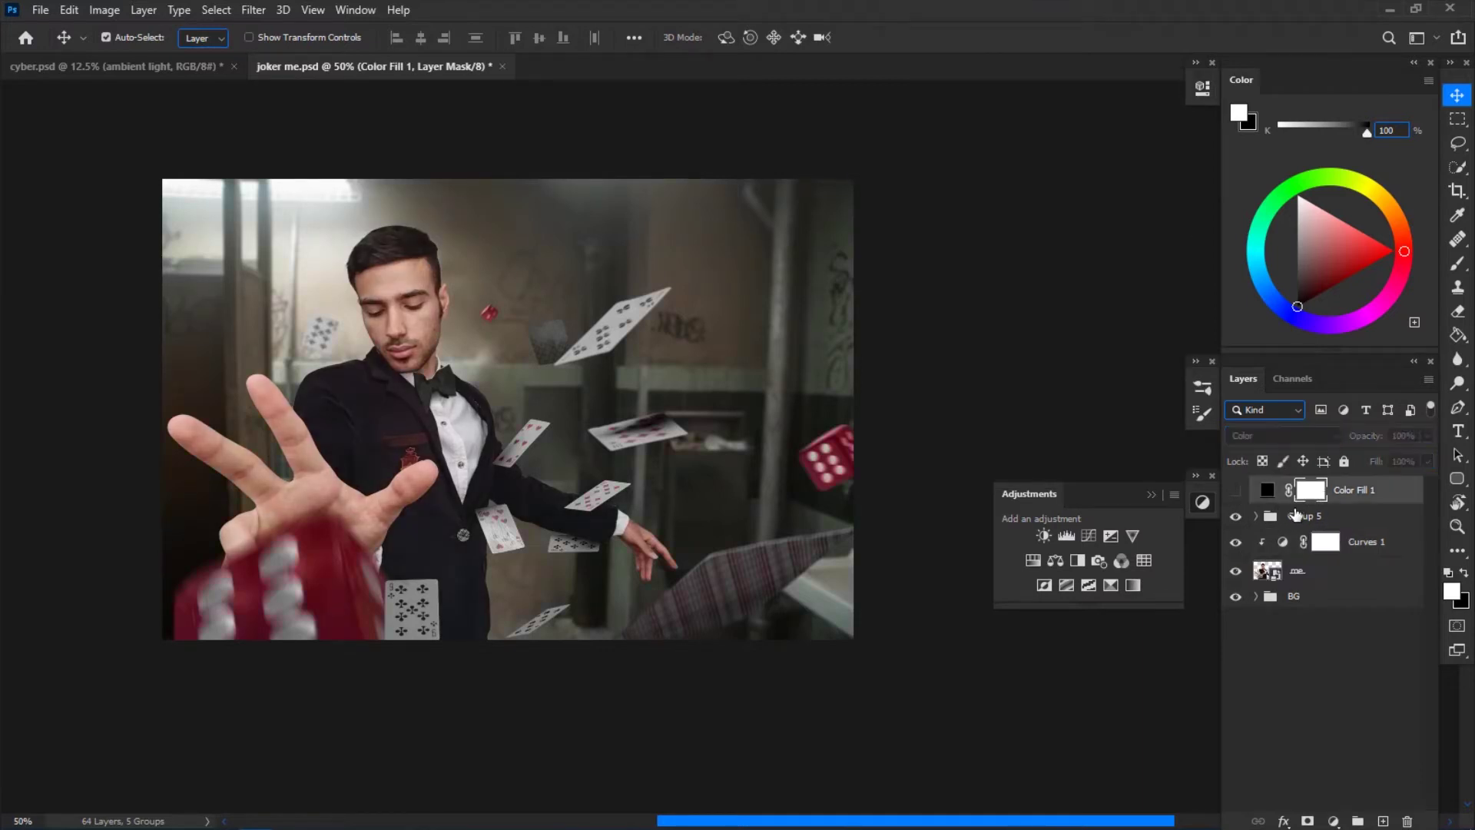
key("ctrl+shift+n")
left_click(882, 254)
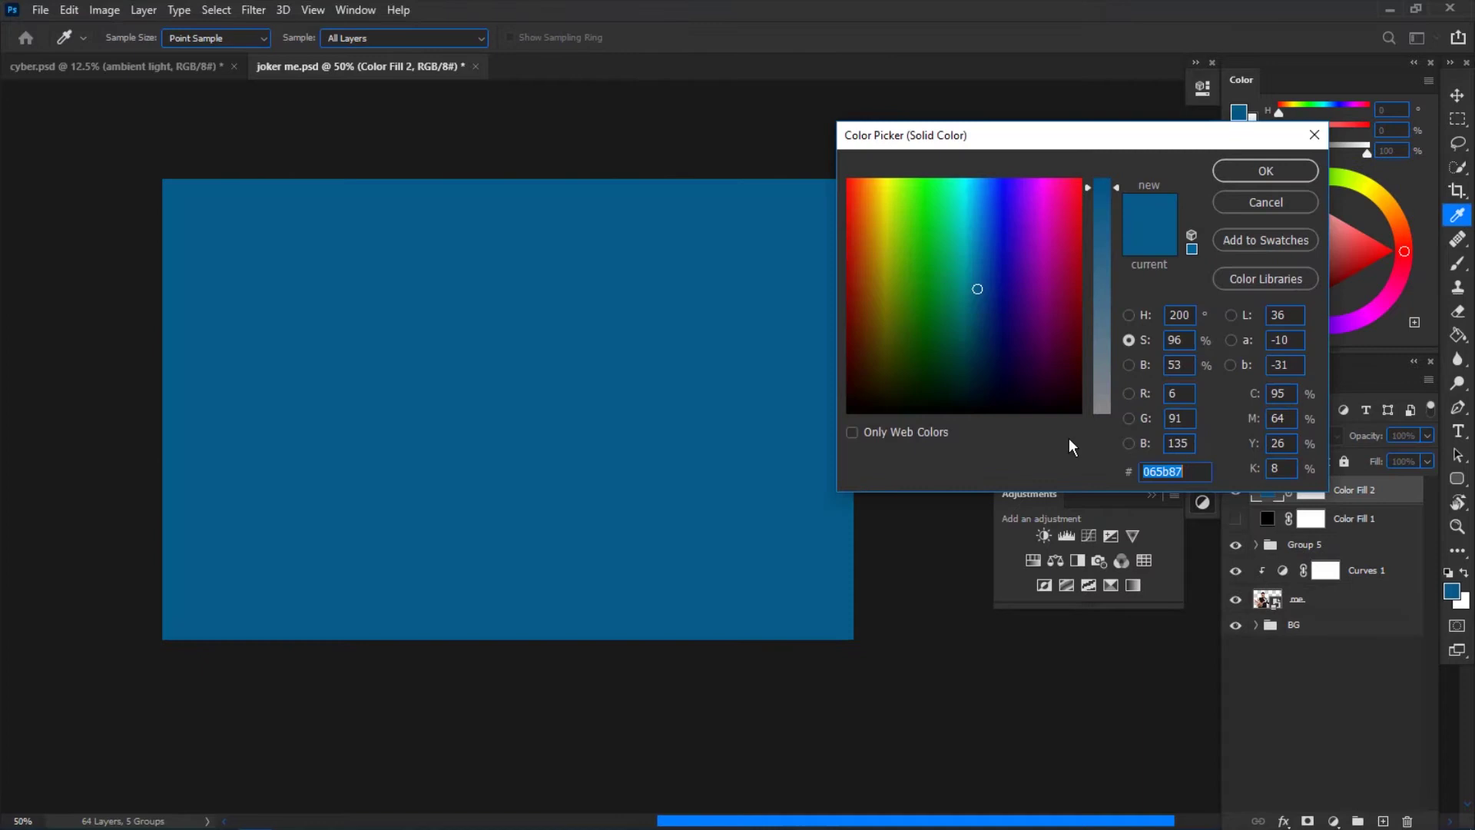
type("808080")
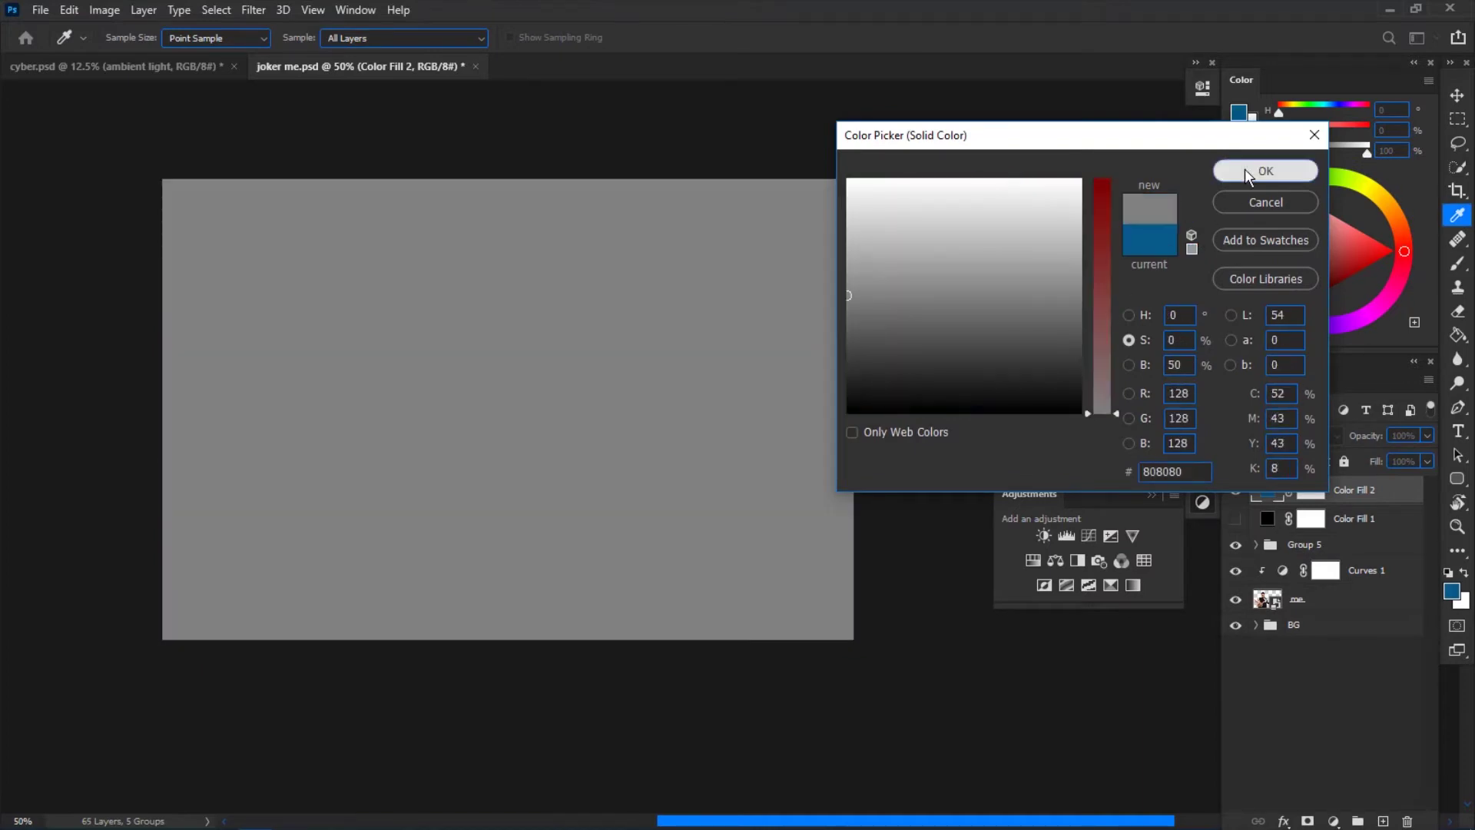
key("Return")
key("v")
left_click(1262, 435)
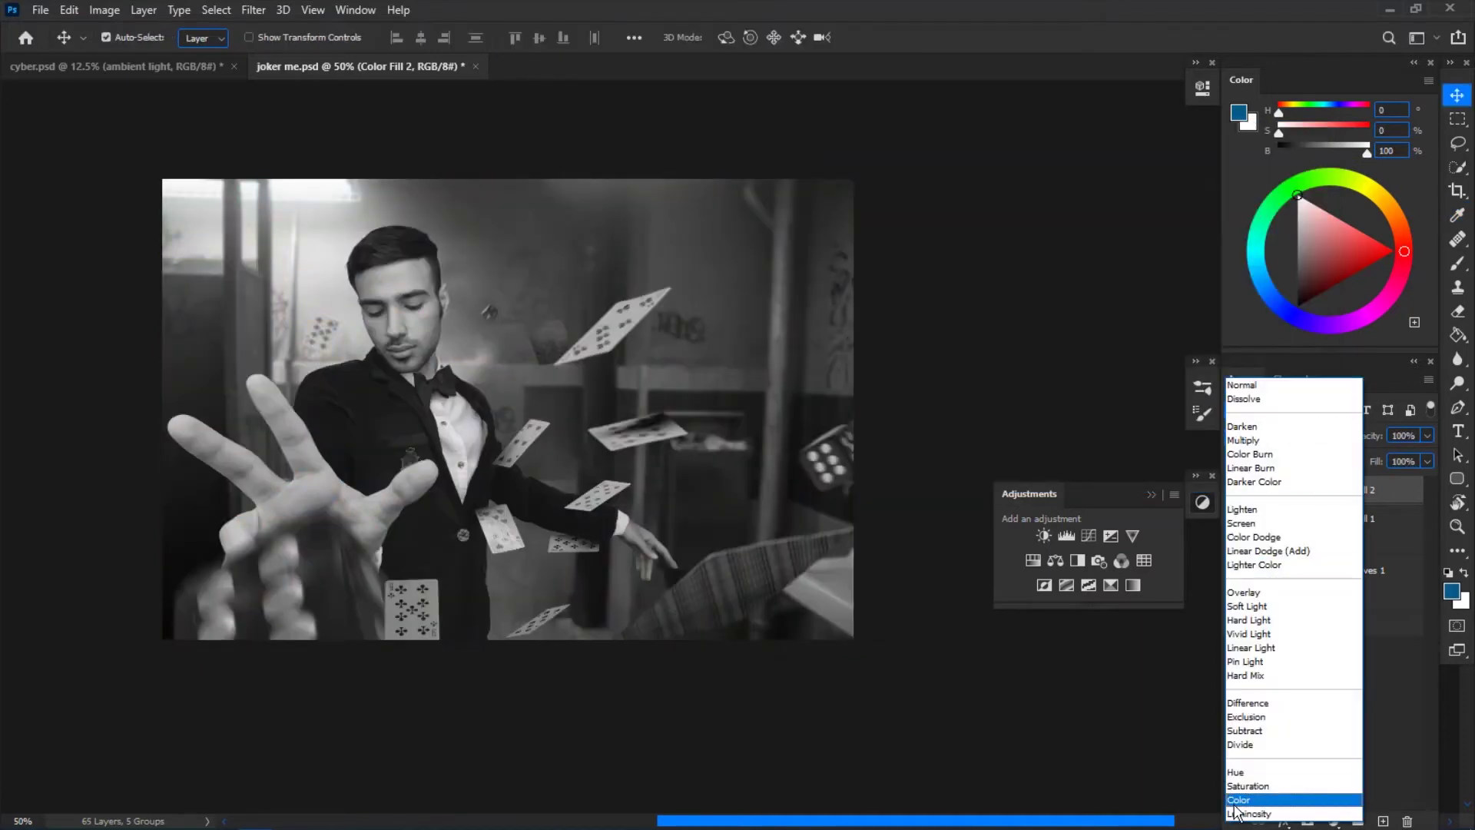
left_click(1237, 813)
- Add a Curves adjustment above the gray fill and shape a steep S-curve with the lower point at input 132, output 28
left_click(1088, 535)
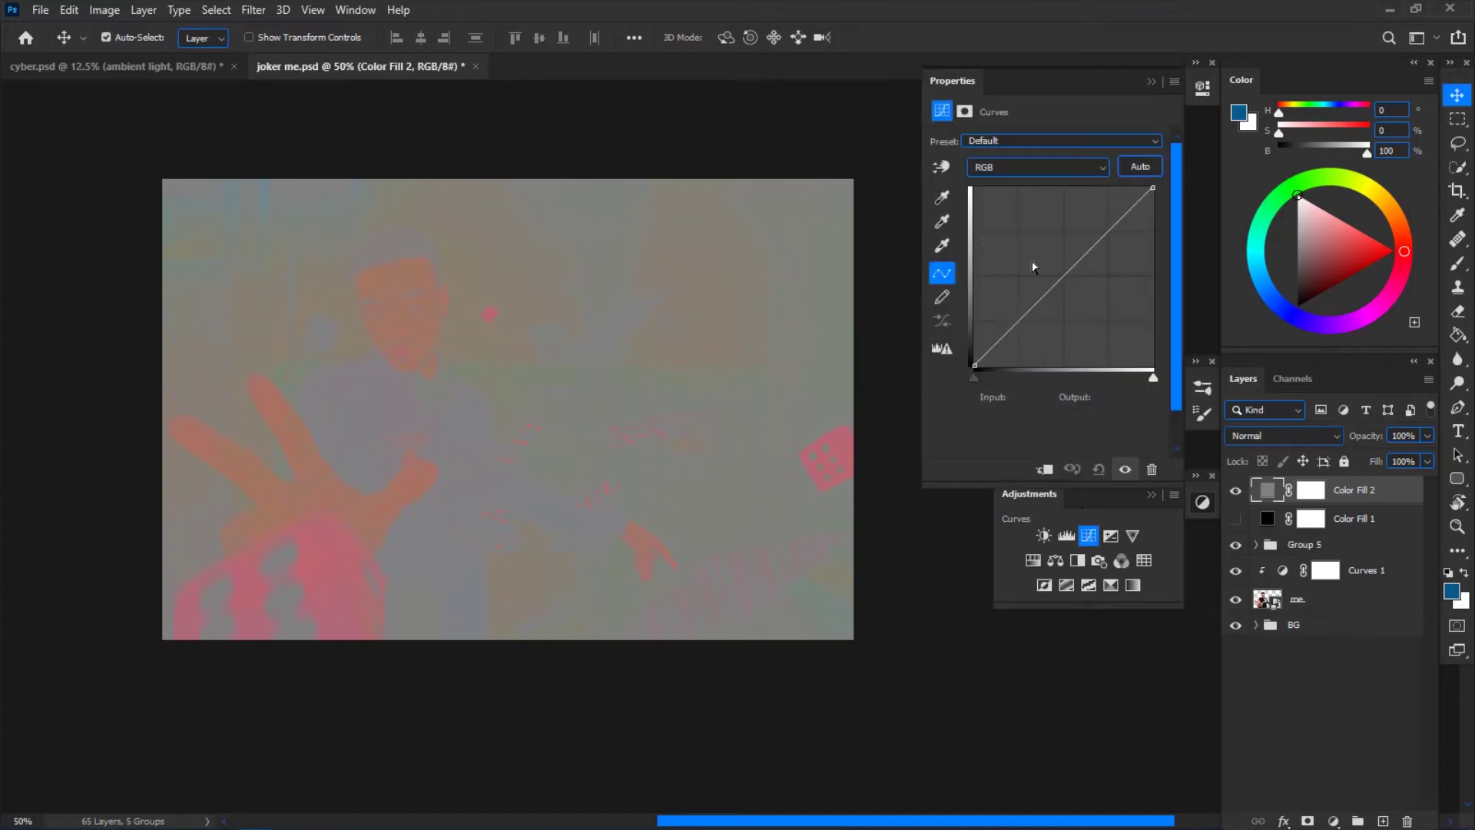
left_click_drag(1104, 234, 1104, 224)
left_click_drag(1049, 292, 1067, 346)
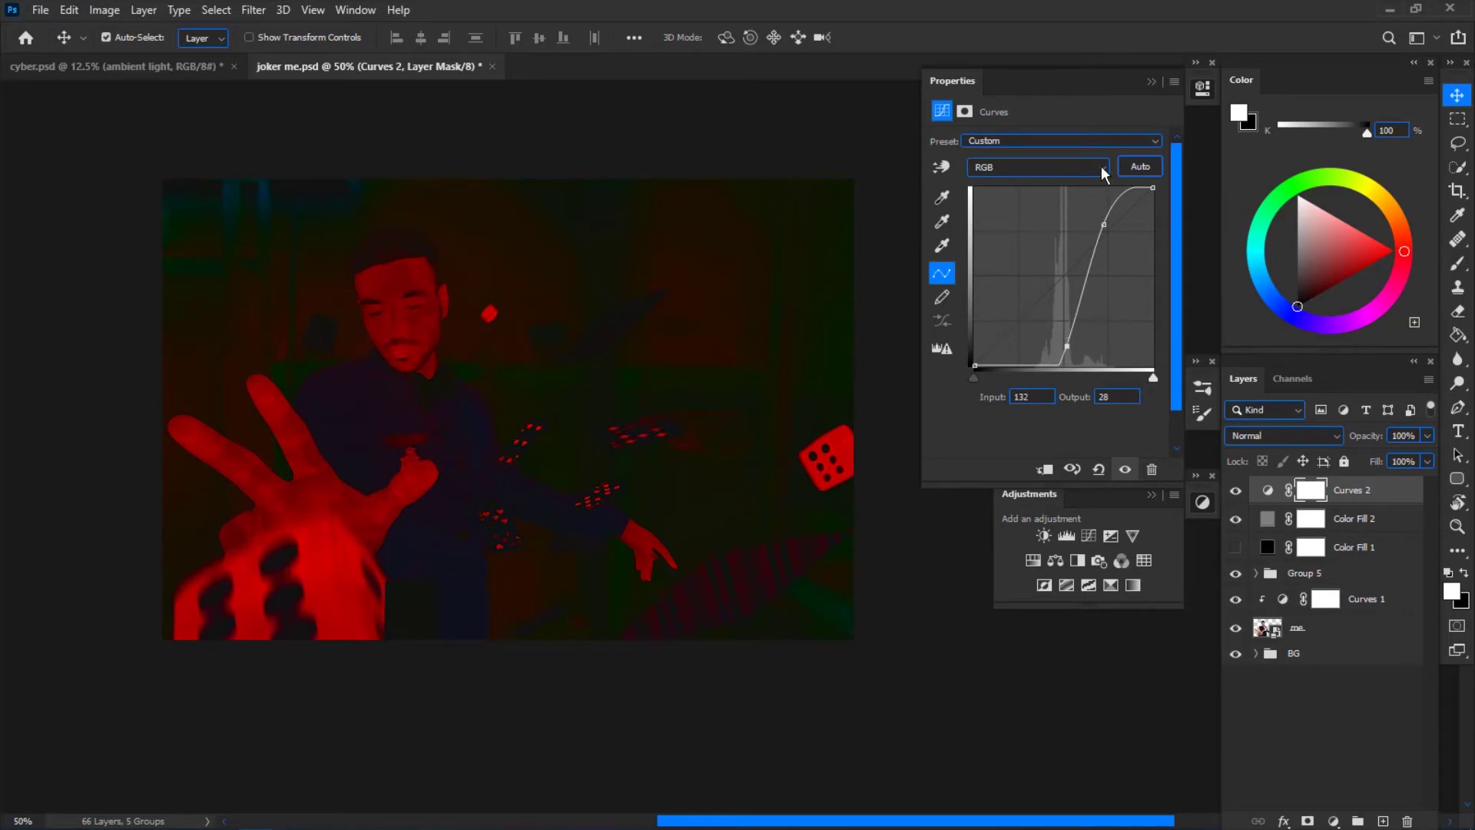
left_click(1151, 82)
- Add another Curves adjustment directly above Curves 1, clipped to the me layer, for matching the subject's color
key("ctrl+plus")
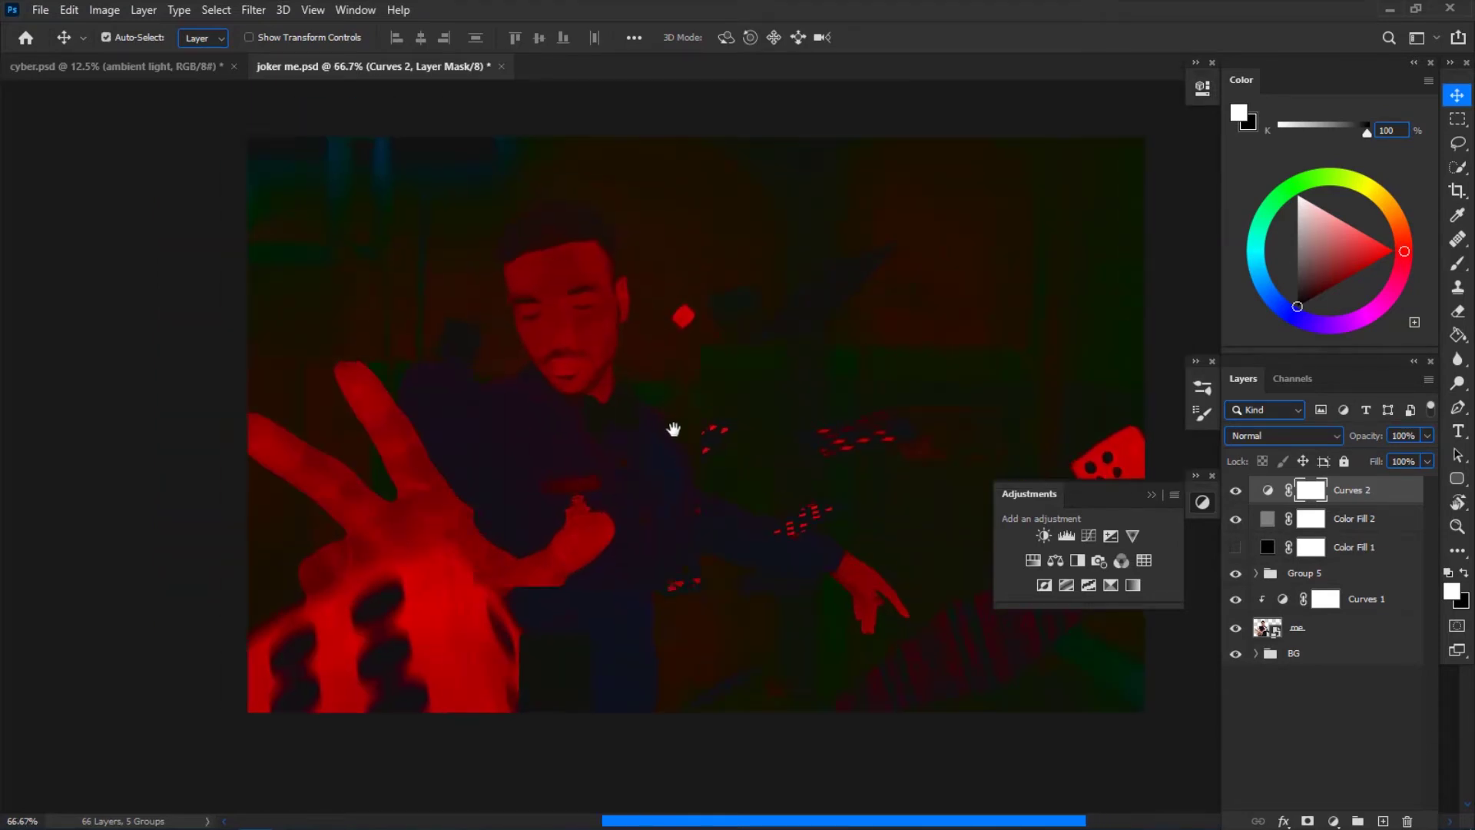
key("ctrl+plus")
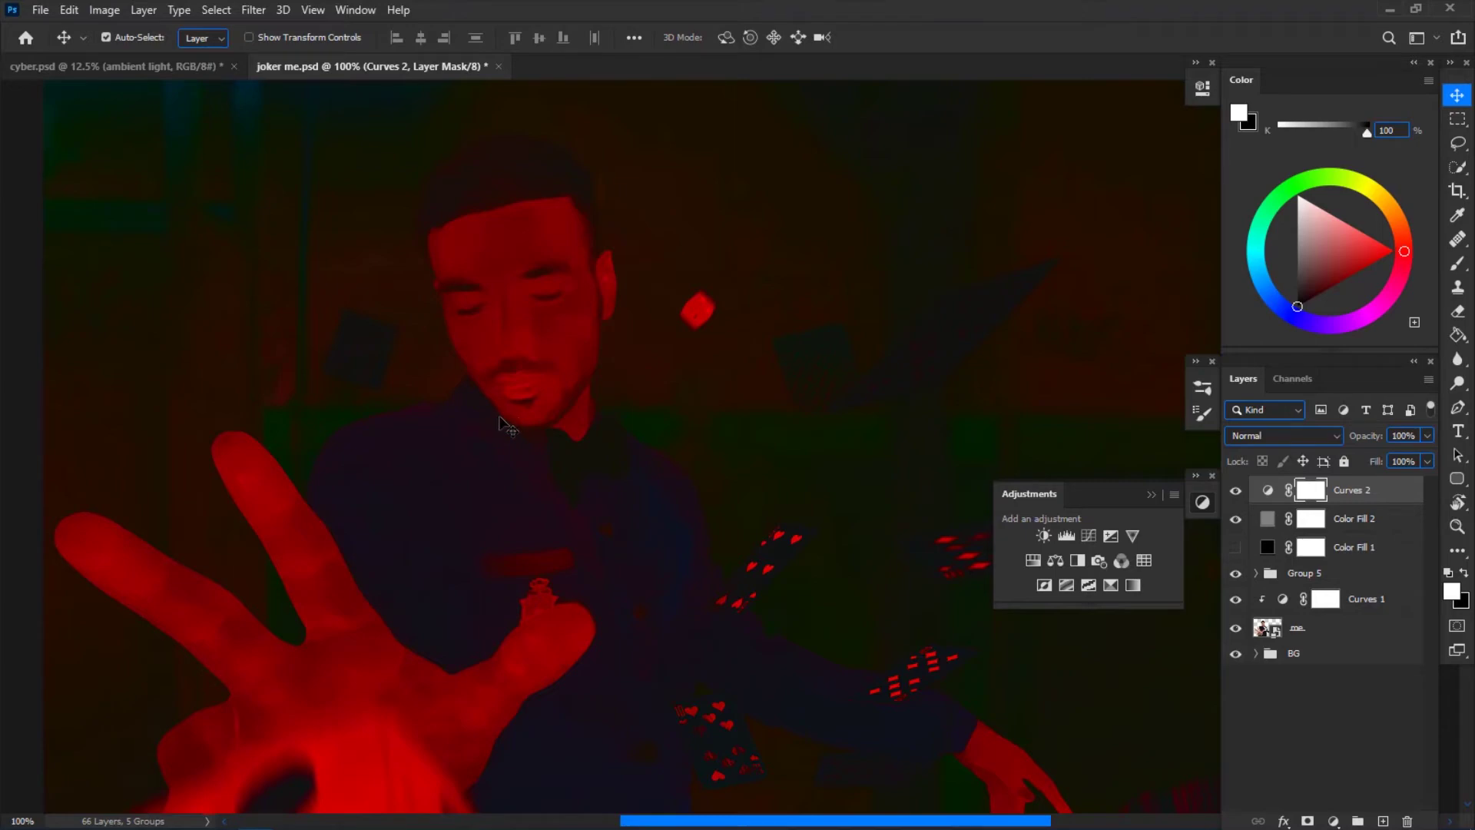
left_click(1033, 561)
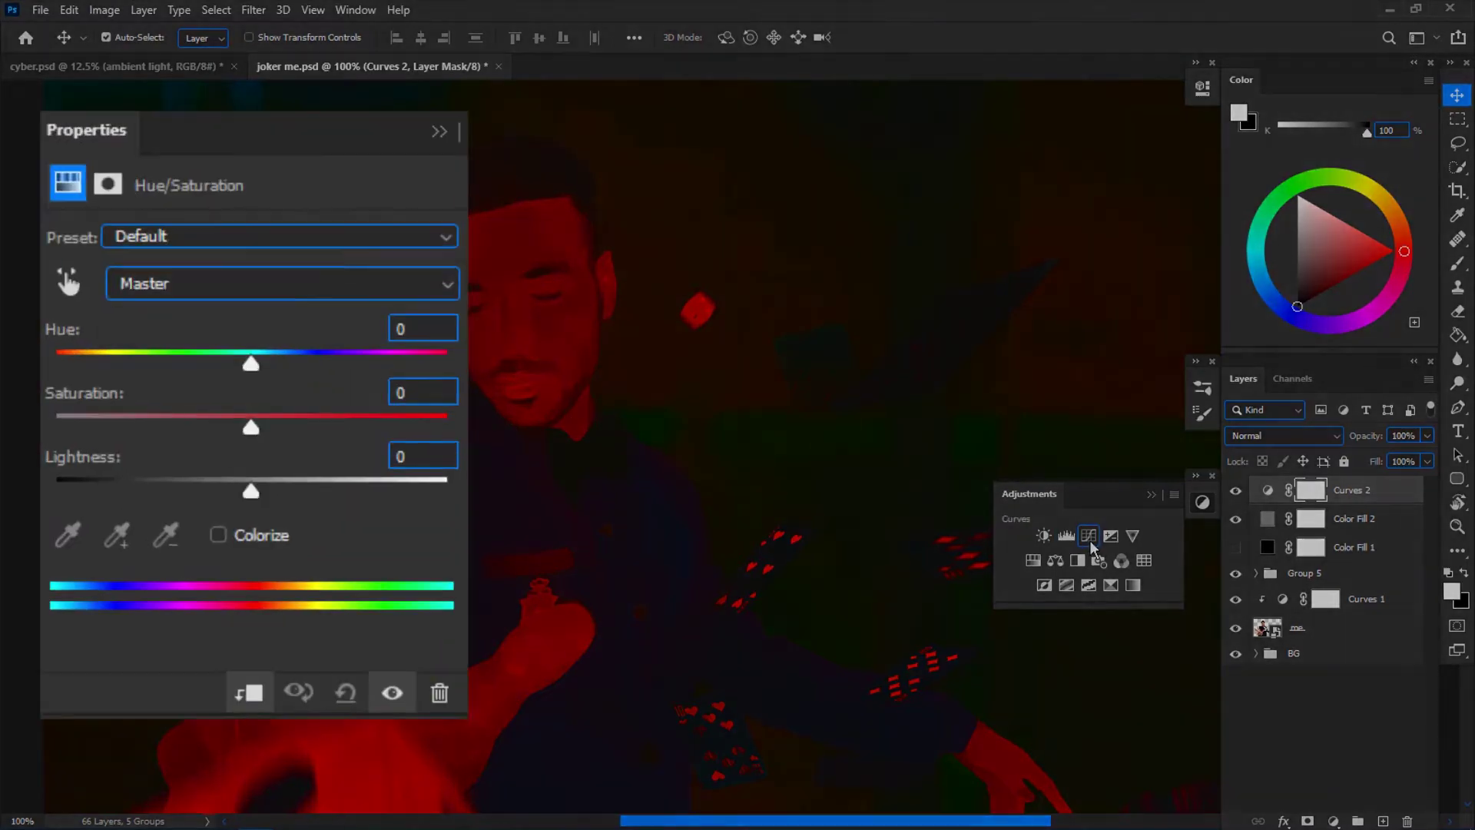
left_click(1341, 593)
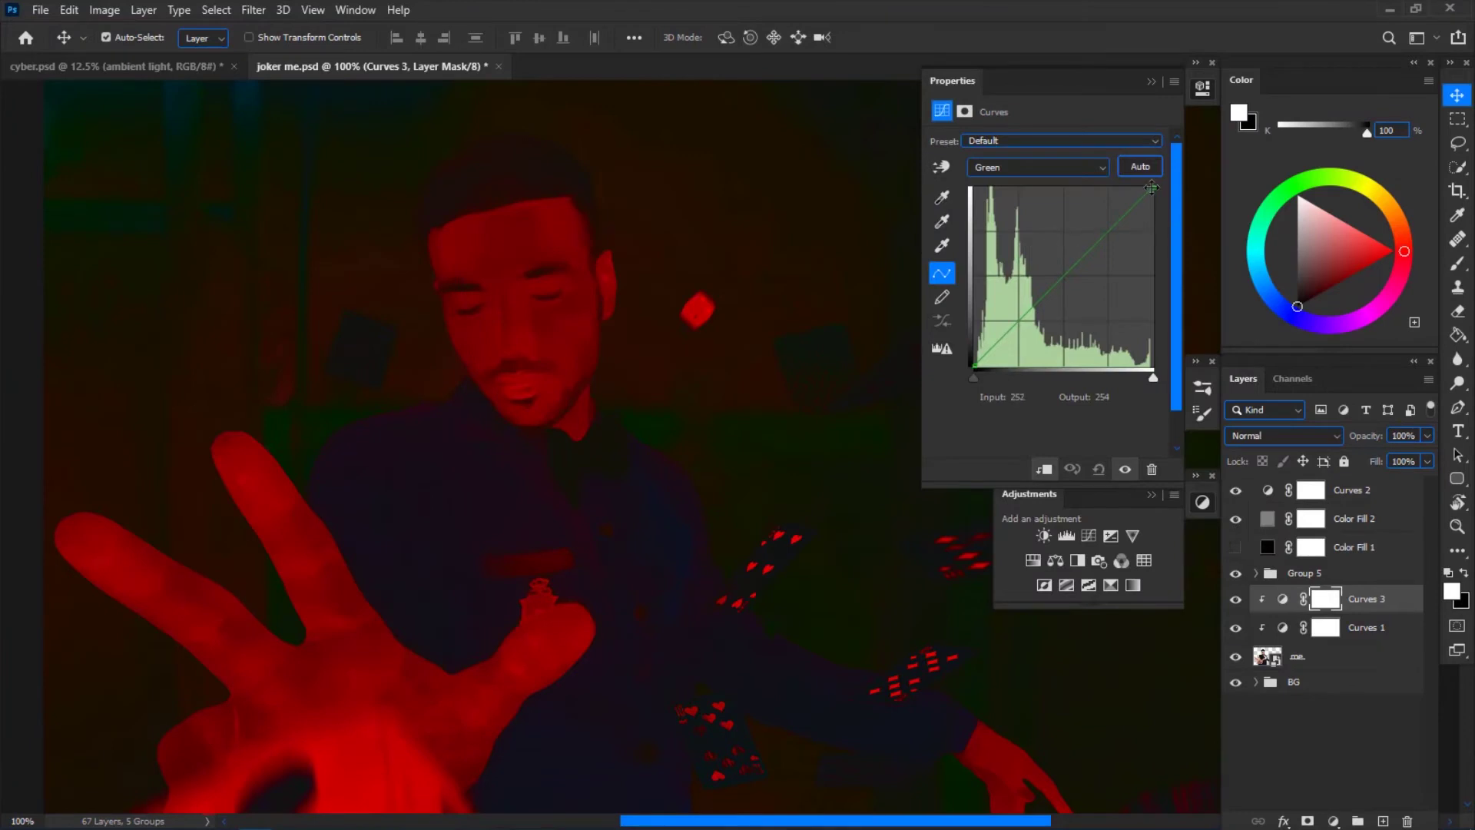
- In the new clipped Curves layer's Green channel, add a midtone point and move the white point to input 228
mouse_move(1151, 186)
left_mouse_down()
mouse_move(1116, 186)
mouse_move(1131, 187)
left_mouse_up()
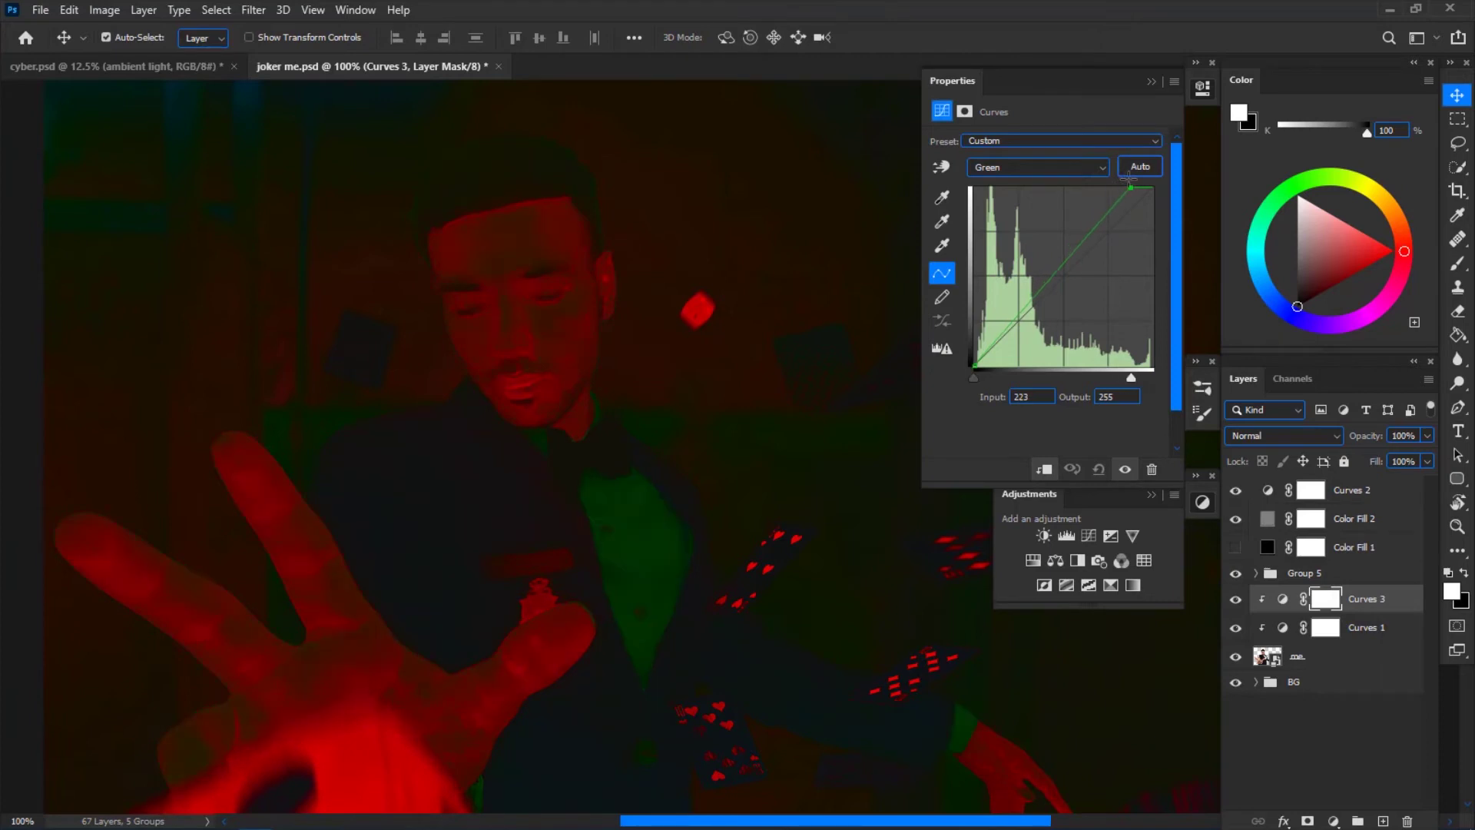
left_click(1047, 273)
left_click_drag(1131, 186, 1136, 187)
key("ctrl+minus")
scroll(751, 477, "right", 2)
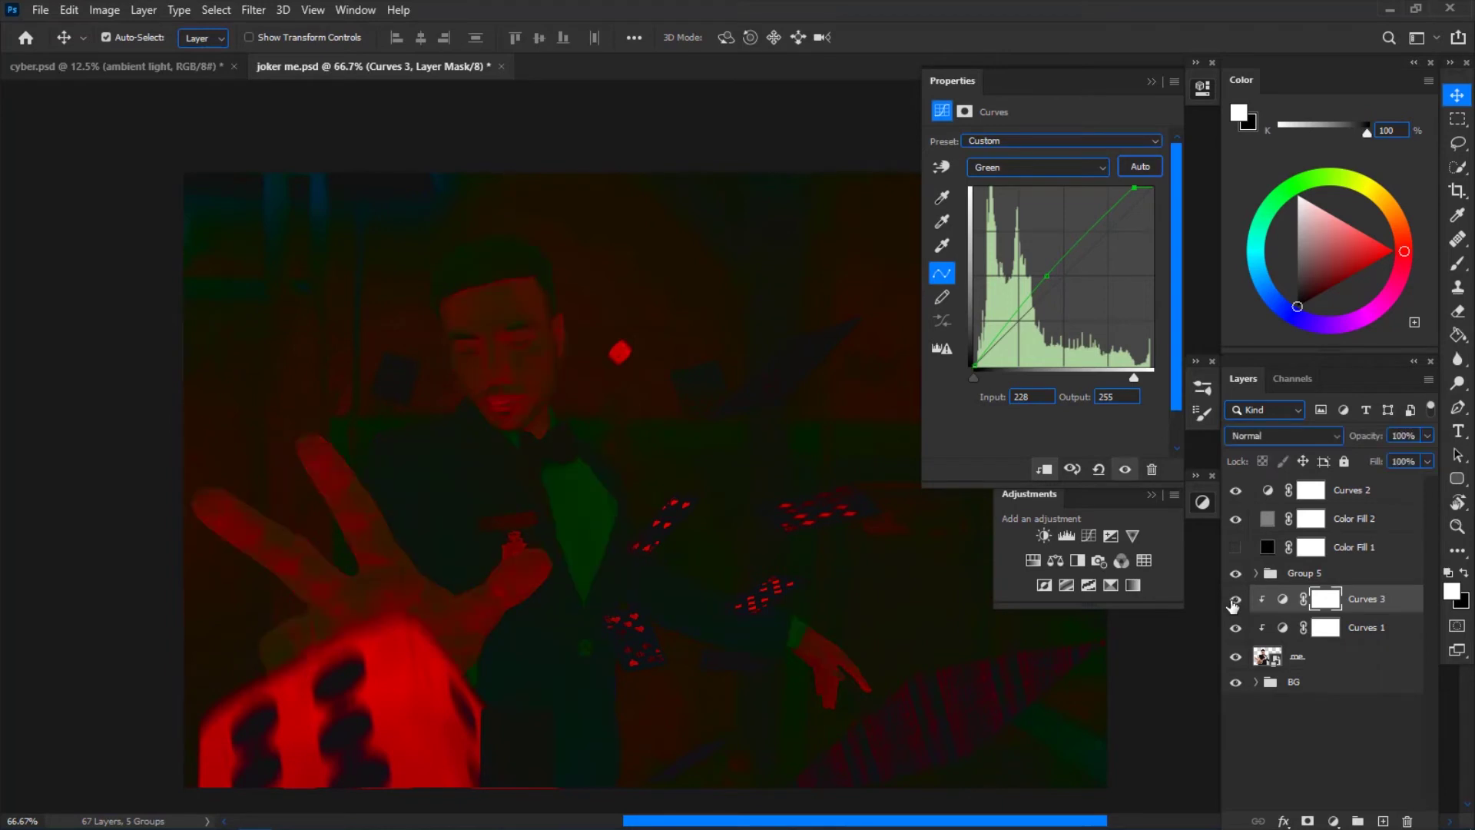
- Adjust the Red channel's white point, then return to Green and set its midtone point to input 106, output 122
left_click(1037, 167)
left_click(999, 184)
mouse_move(1153, 187)
left_mouse_down()
mouse_move(1155, 201)
mouse_move(1138, 188)
left_mouse_up()
left_click(1037, 167)
left_click(999, 198)
- Compare the subject's hue with the background with Curves 3 on and off, using the color check layers at reduced size
left_click(1236, 601)
left_click(1235, 601)
key("ctrl+minus")
key("ctrl+minus")
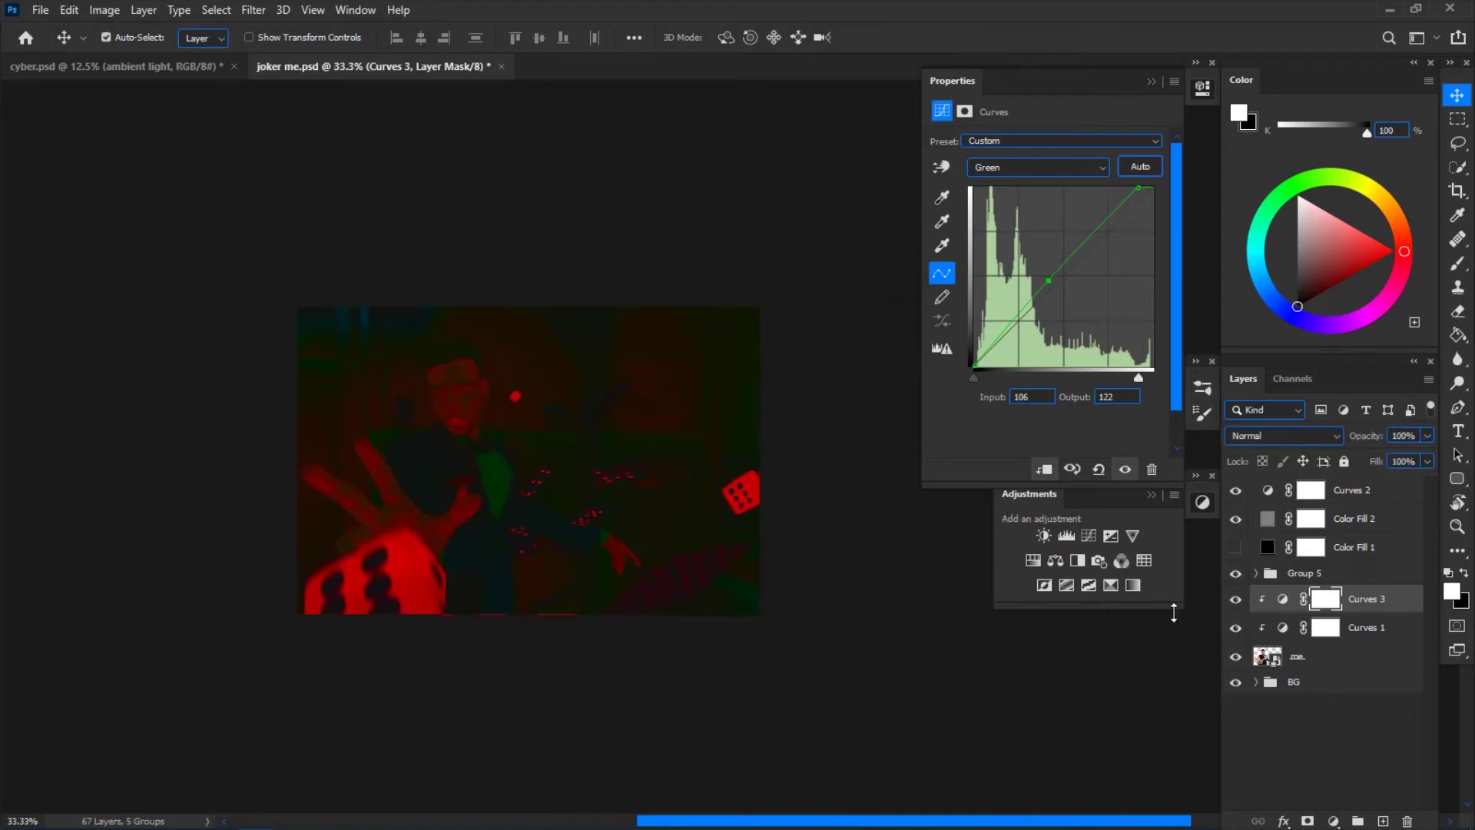
left_click(1237, 601)
left_click(1236, 598)
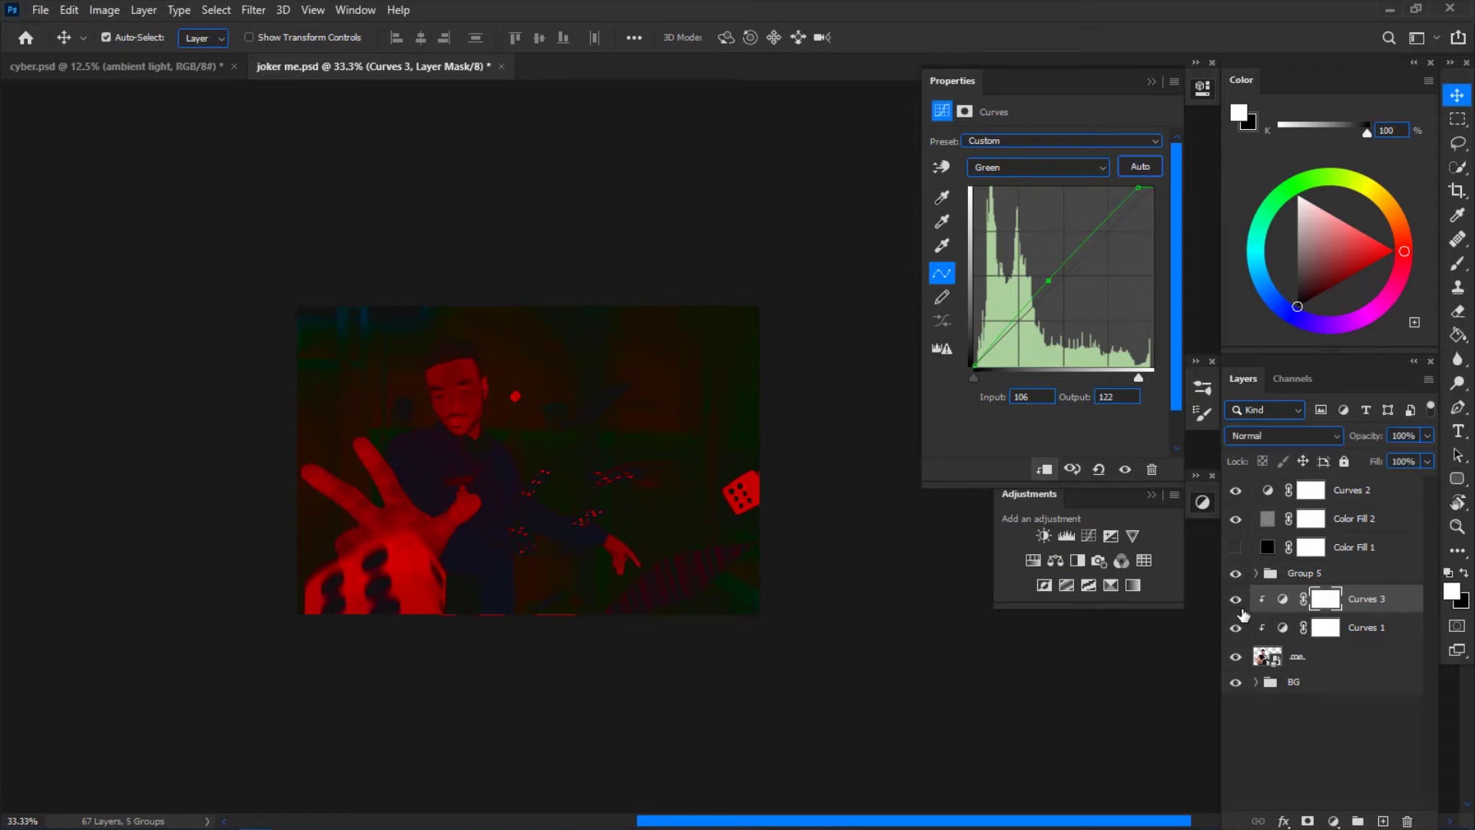
- Hide the Curves 2 and Color Fill 2 check layers and compare the normal composite with and without Curves 3
left_click(1236, 492)
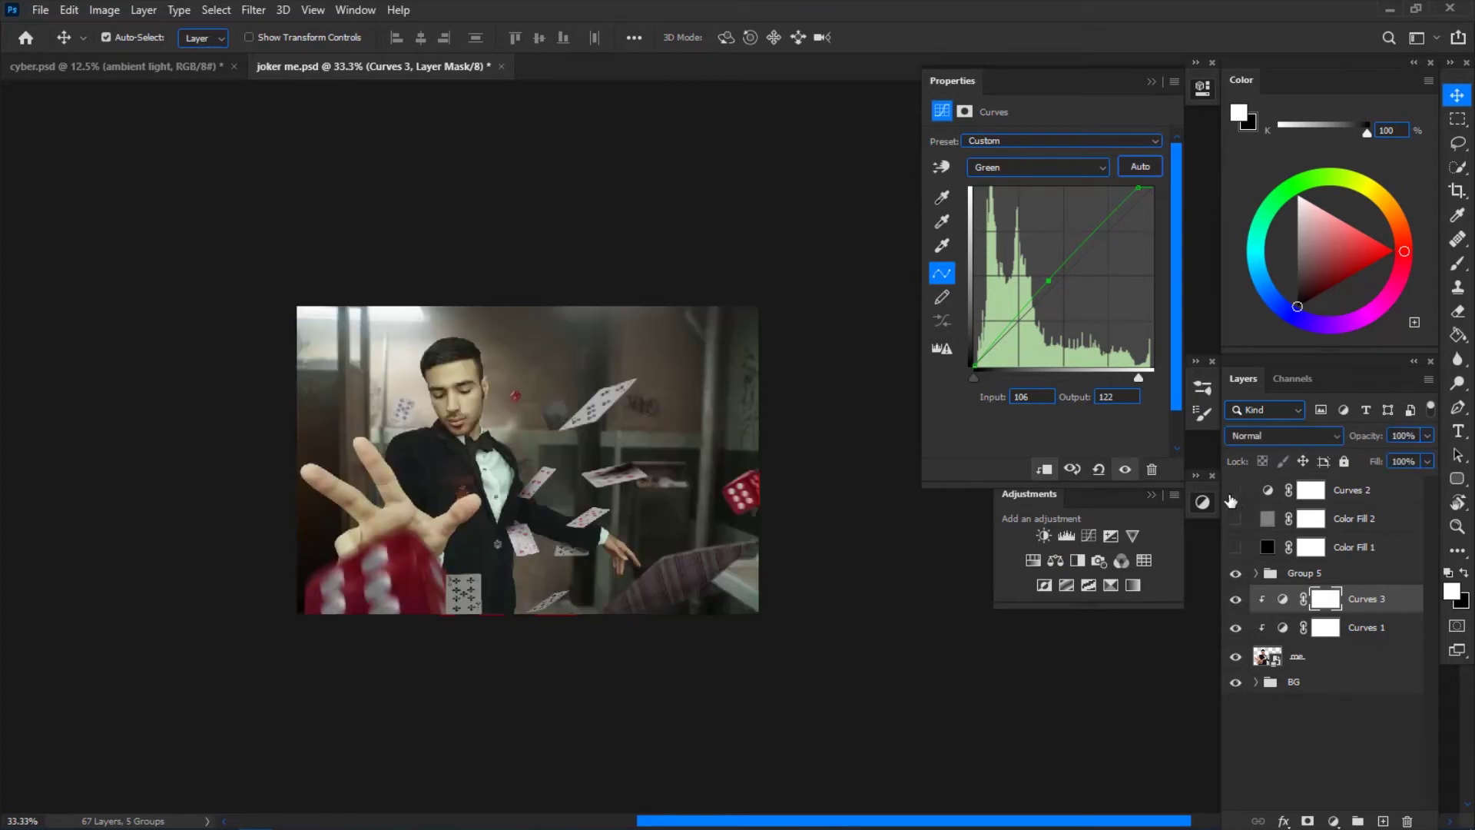
key("ctrl+plus")
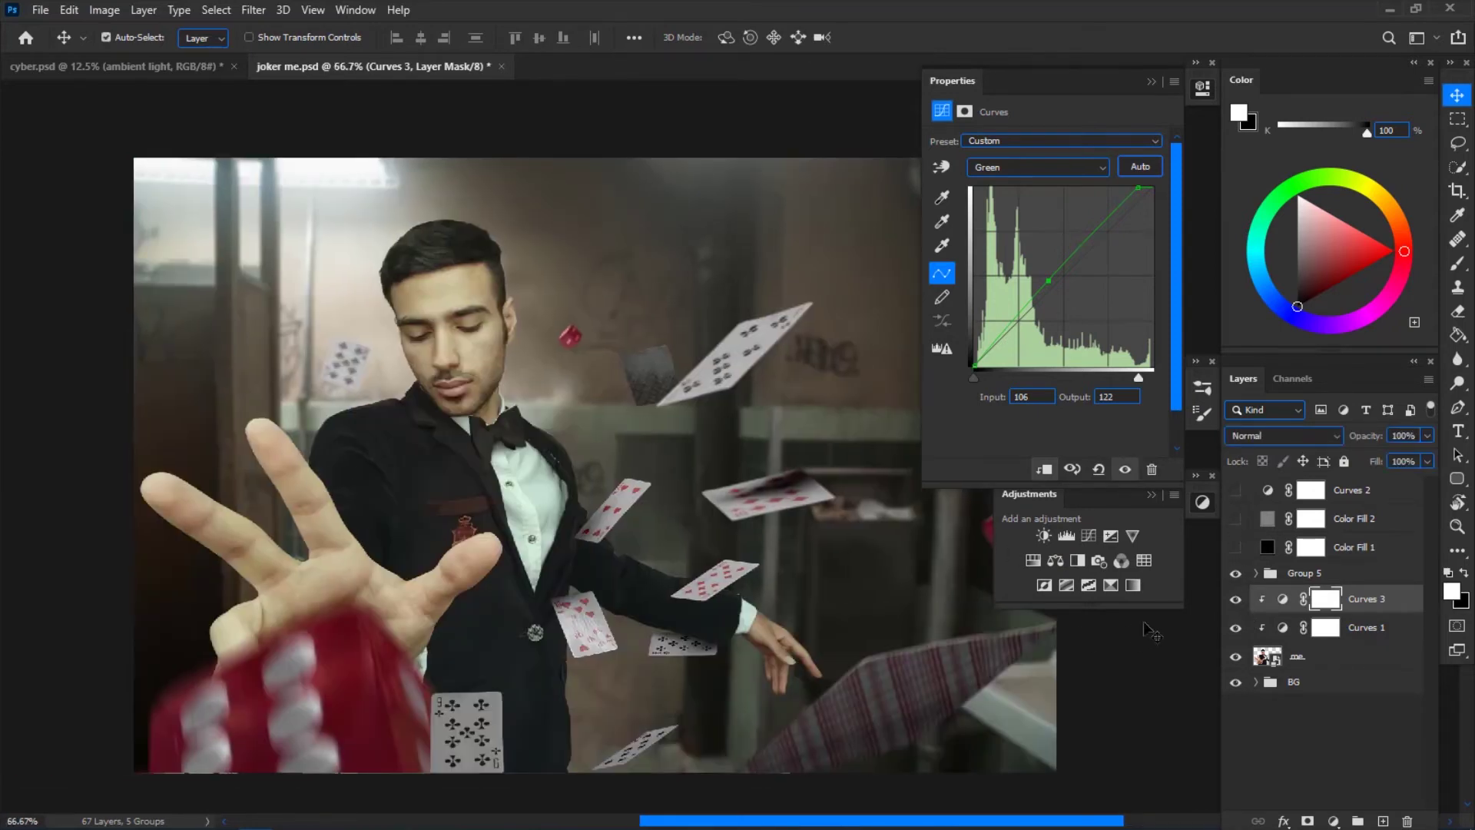
left_click(1236, 601)
left_click(1235, 601)
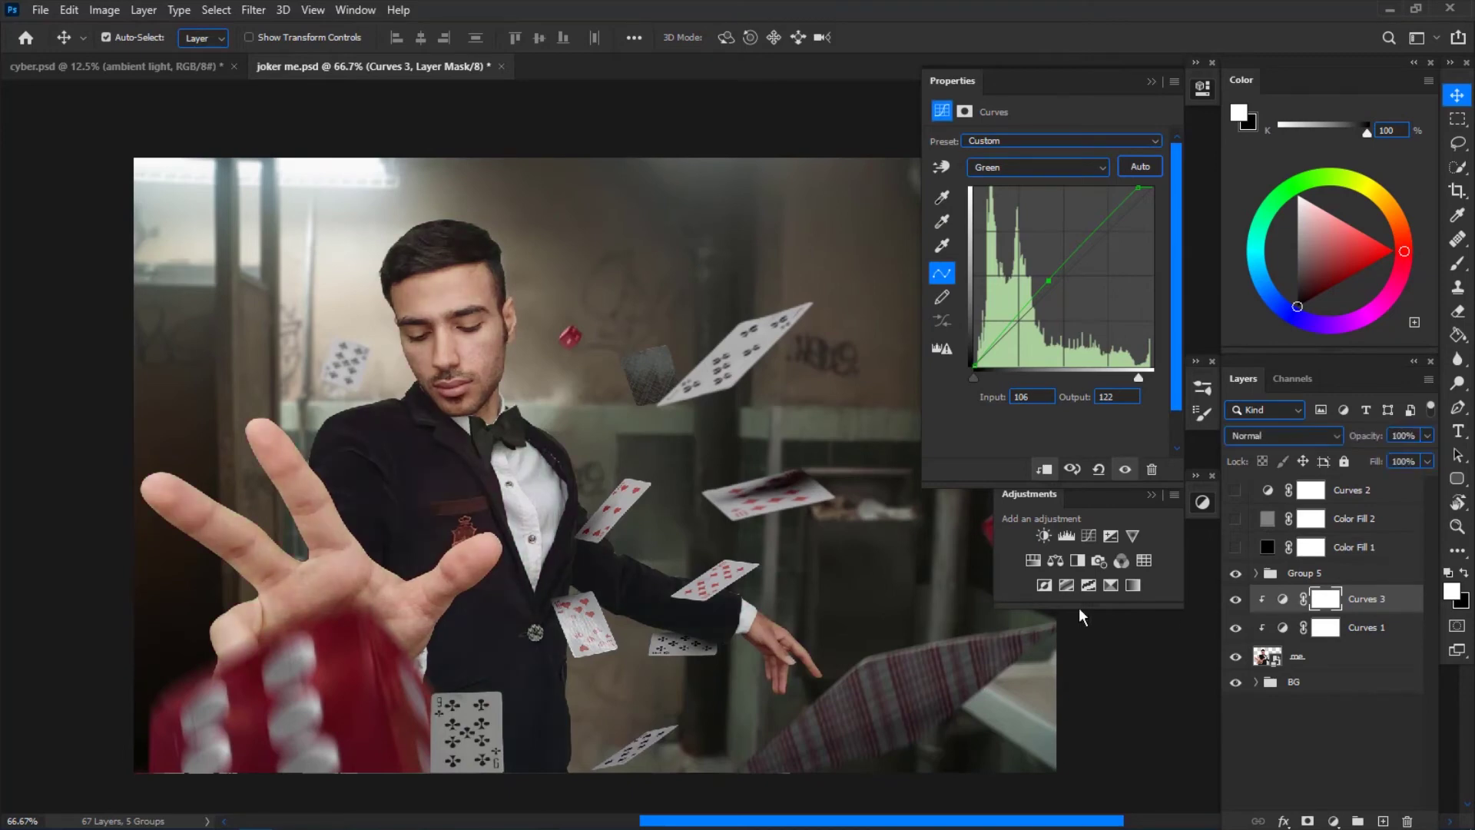
- Move the Green curve's white point back to input 254, fine-tune the midtone point, and compare the result with Curves 3 off
left_click_drag(1139, 189, 1152, 187)
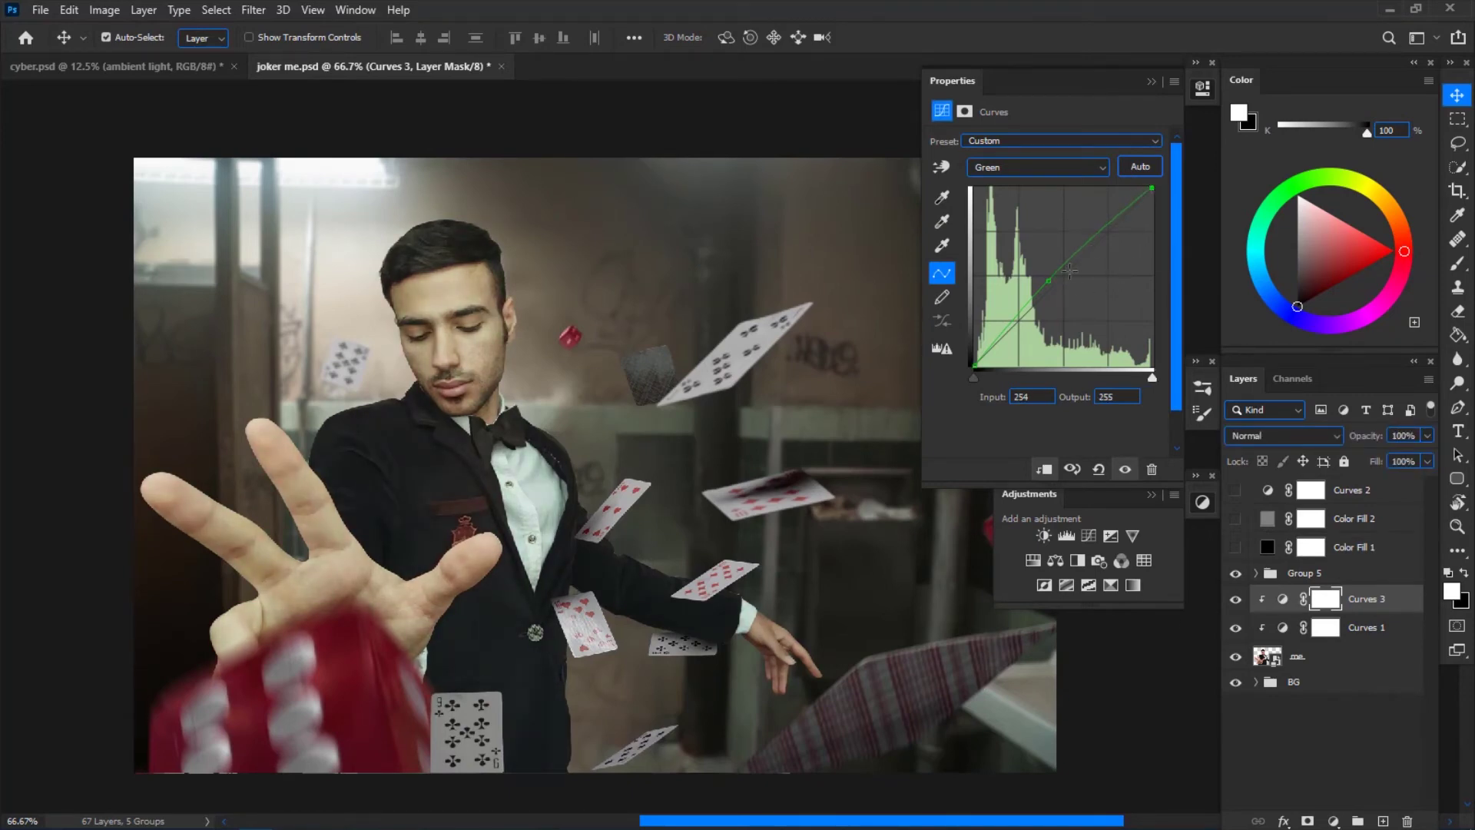
left_click(1048, 280)
left_click(1236, 598)
left_click(1236, 600)
left_click(1153, 81)
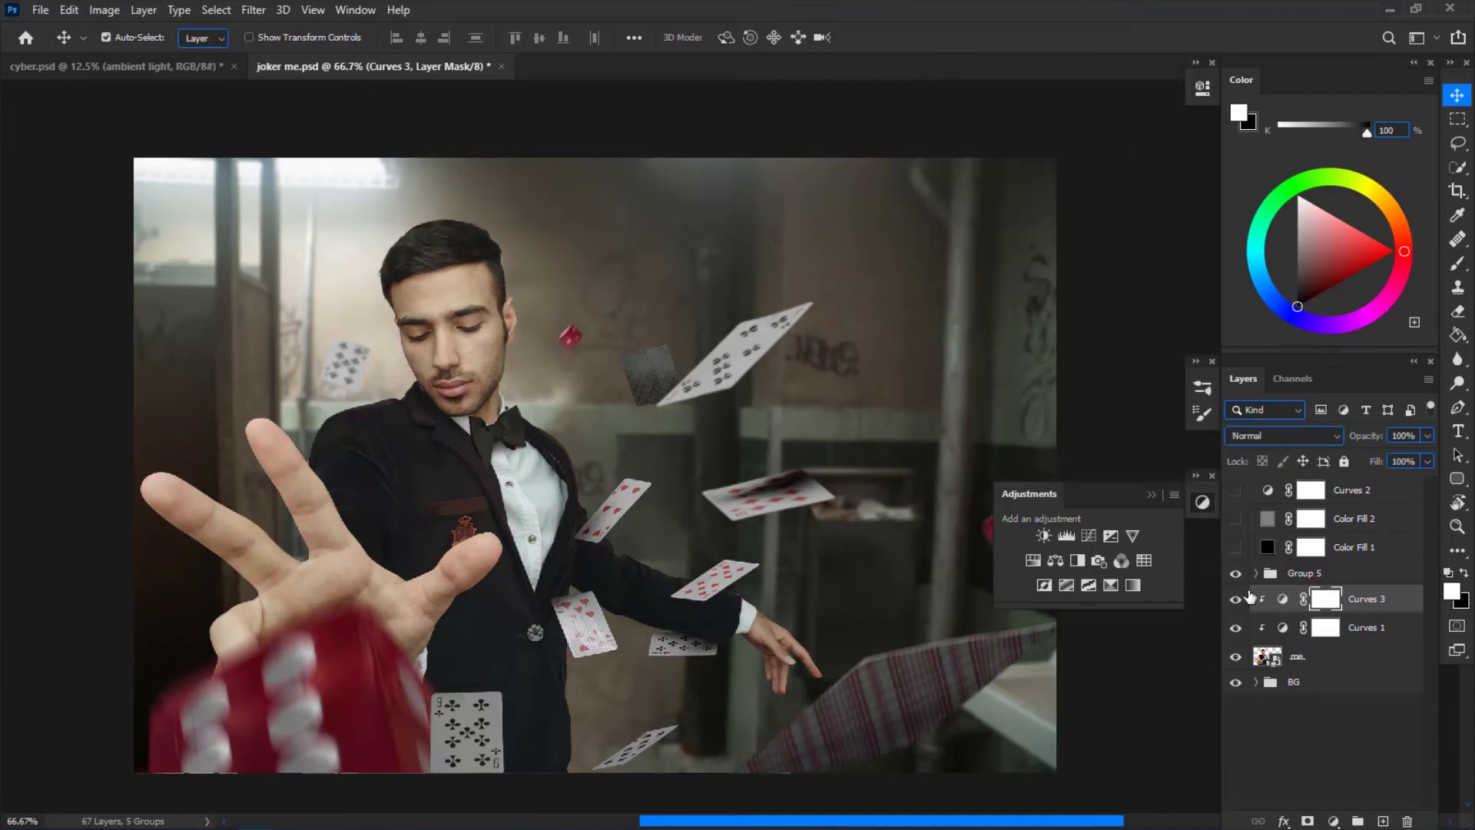
- Paint the Curves 3 mask over the subject's face with a soft black 250 px brush at 4% flow, and compare the effect
key("b")
left_click_drag(490, 46, 484, 46)
key("x")
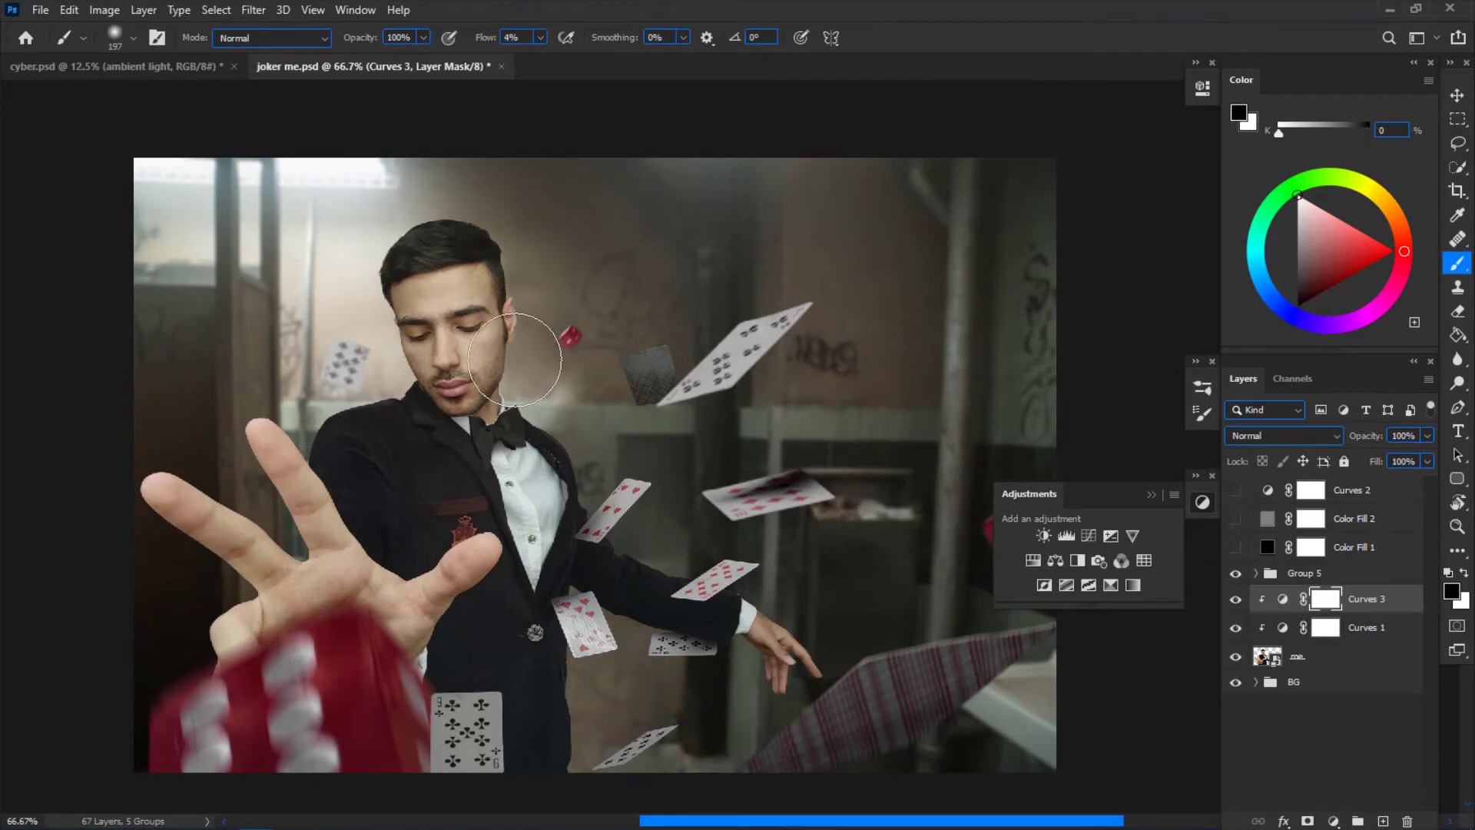
key("bracketright")
key("bracketright")
left_click(1326, 598, "alt")
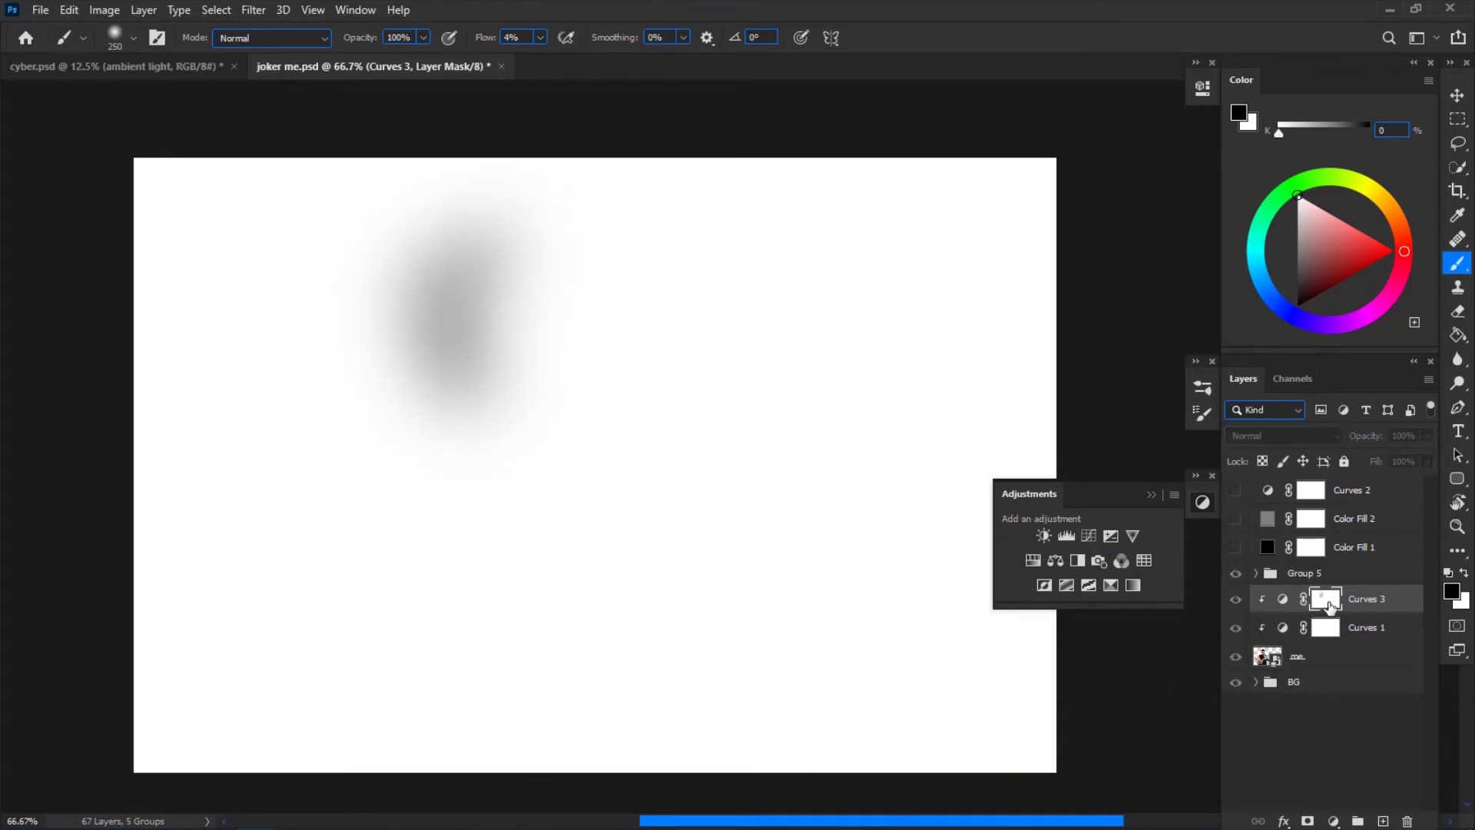
mouse_move(447, 332)
left_mouse_down()
mouse_move(494, 377)
mouse_move(457, 290)
mouse_move(459, 384)
left_mouse_up()
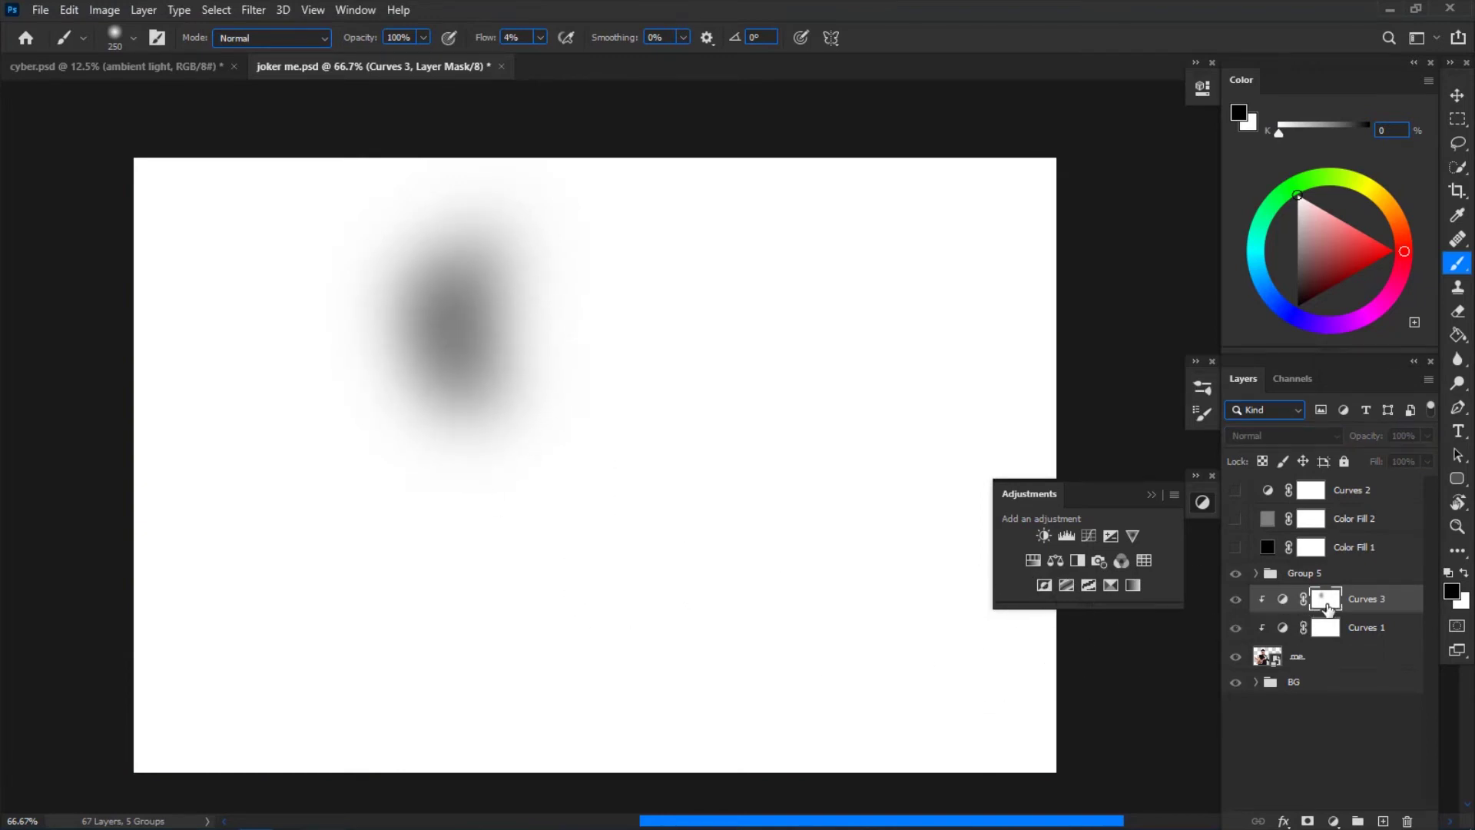
left_click(1330, 604, "alt")
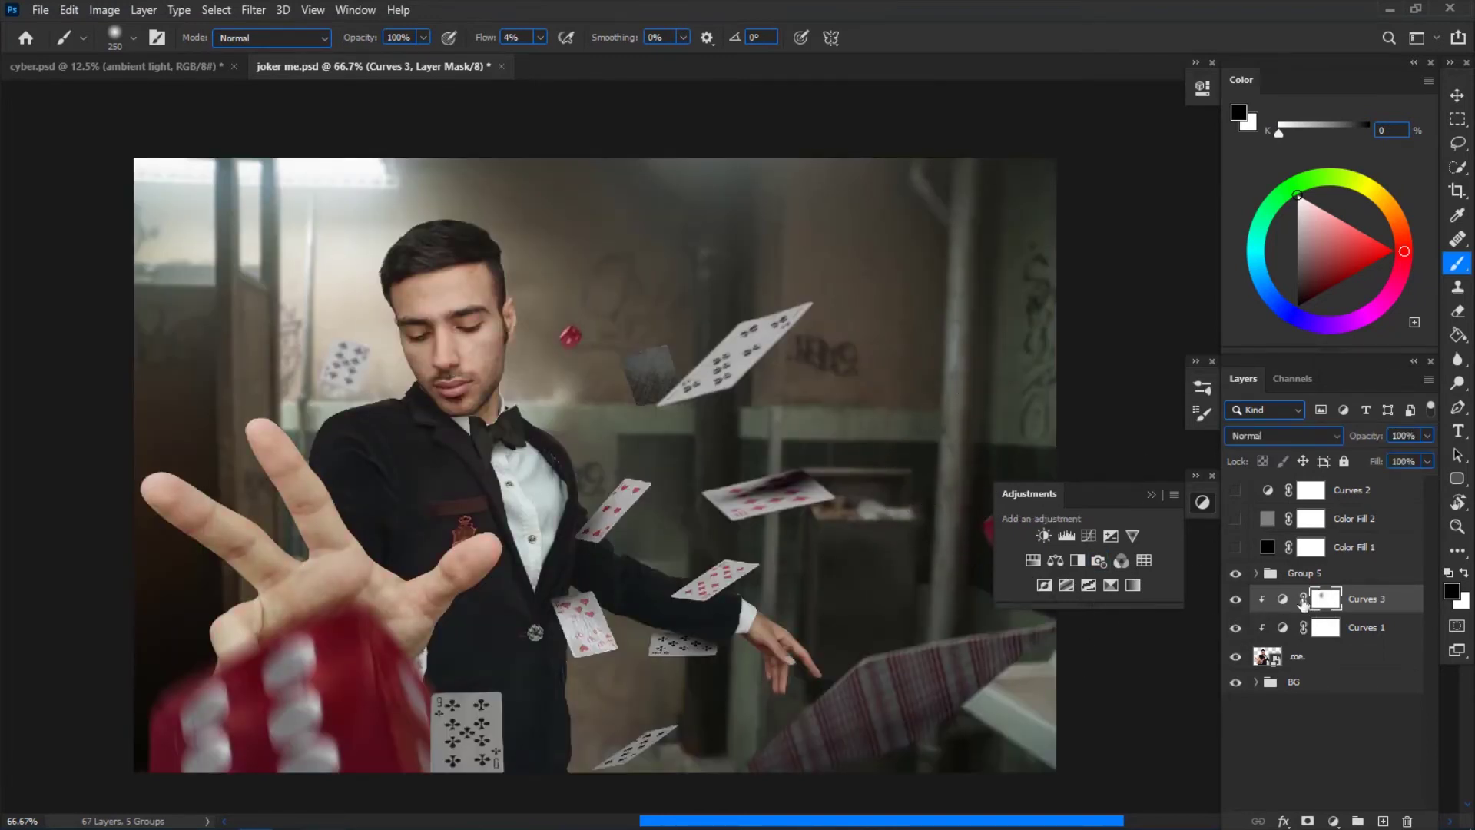
left_click(1235, 599)
left_click(1235, 600)
- Duplicate the background image Layer 9 from the BG group and move the copy directly above Curves 3
left_click(1257, 683)
scroll(1306, 699, "down", 6)
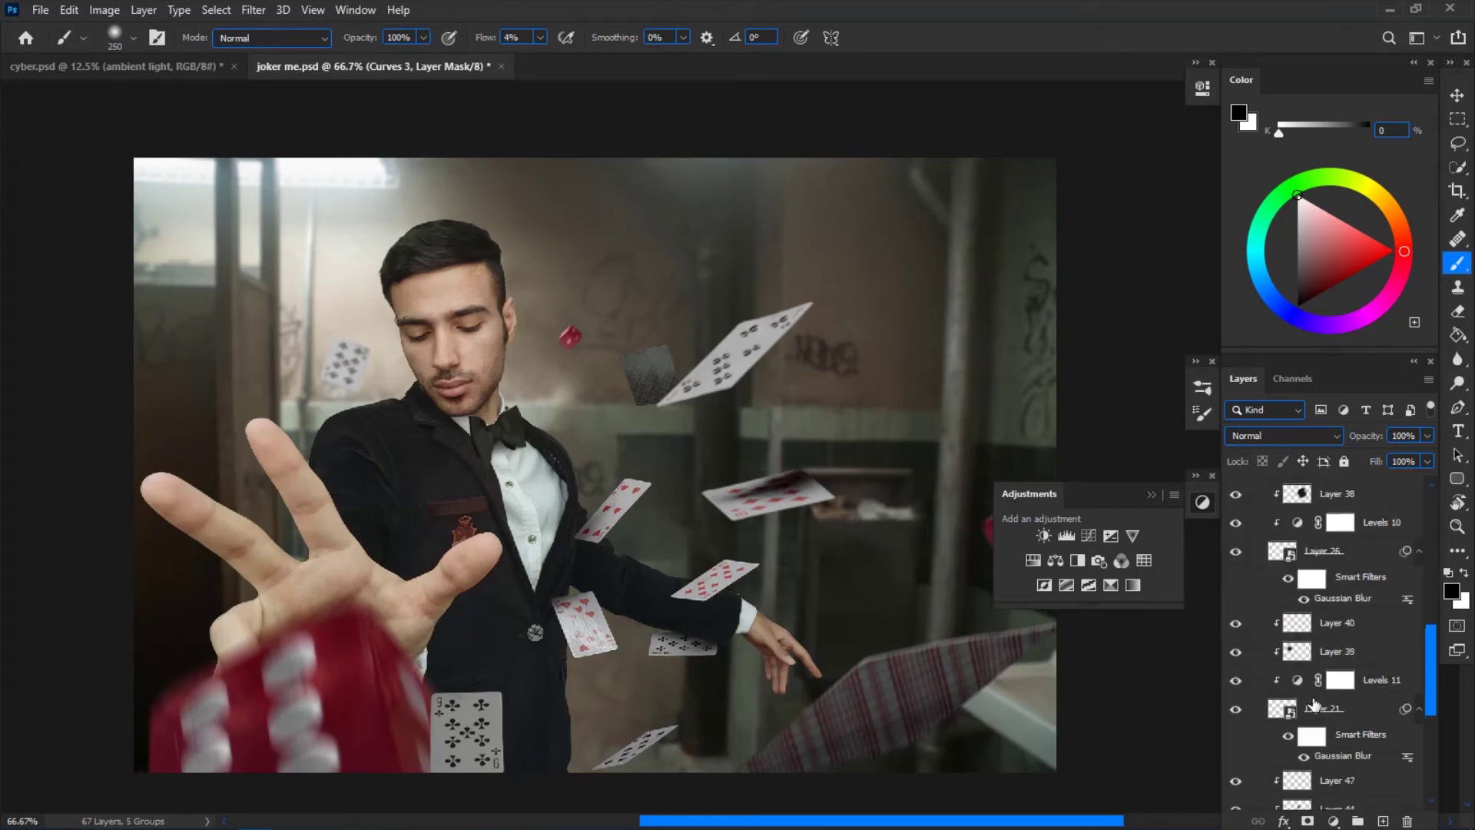
left_click(1314, 757)
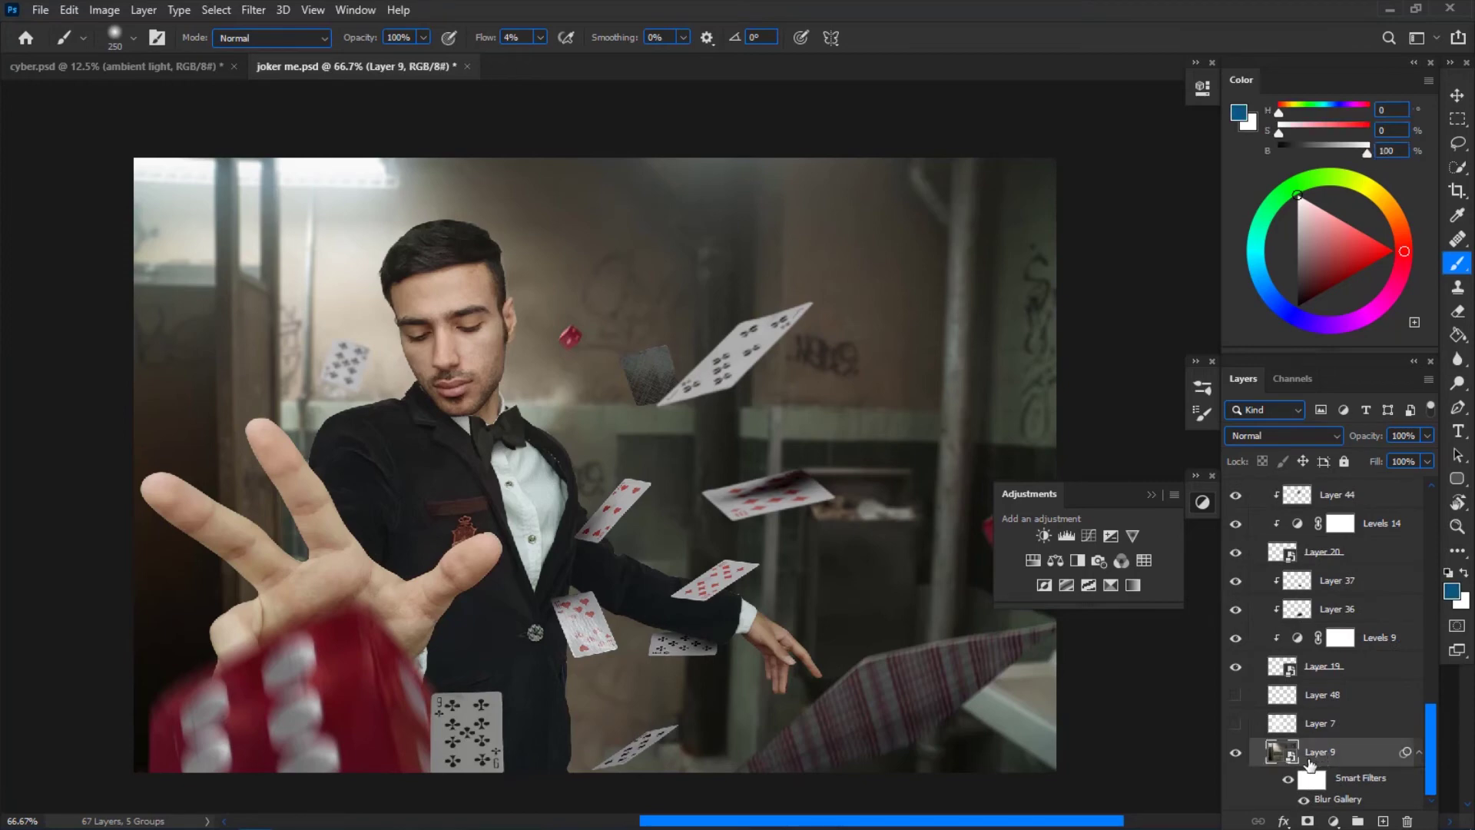
key("ctrl+j")
left_click_drag(1362, 756, 1297, 590)
scroll(1252, 730, "up", 1)
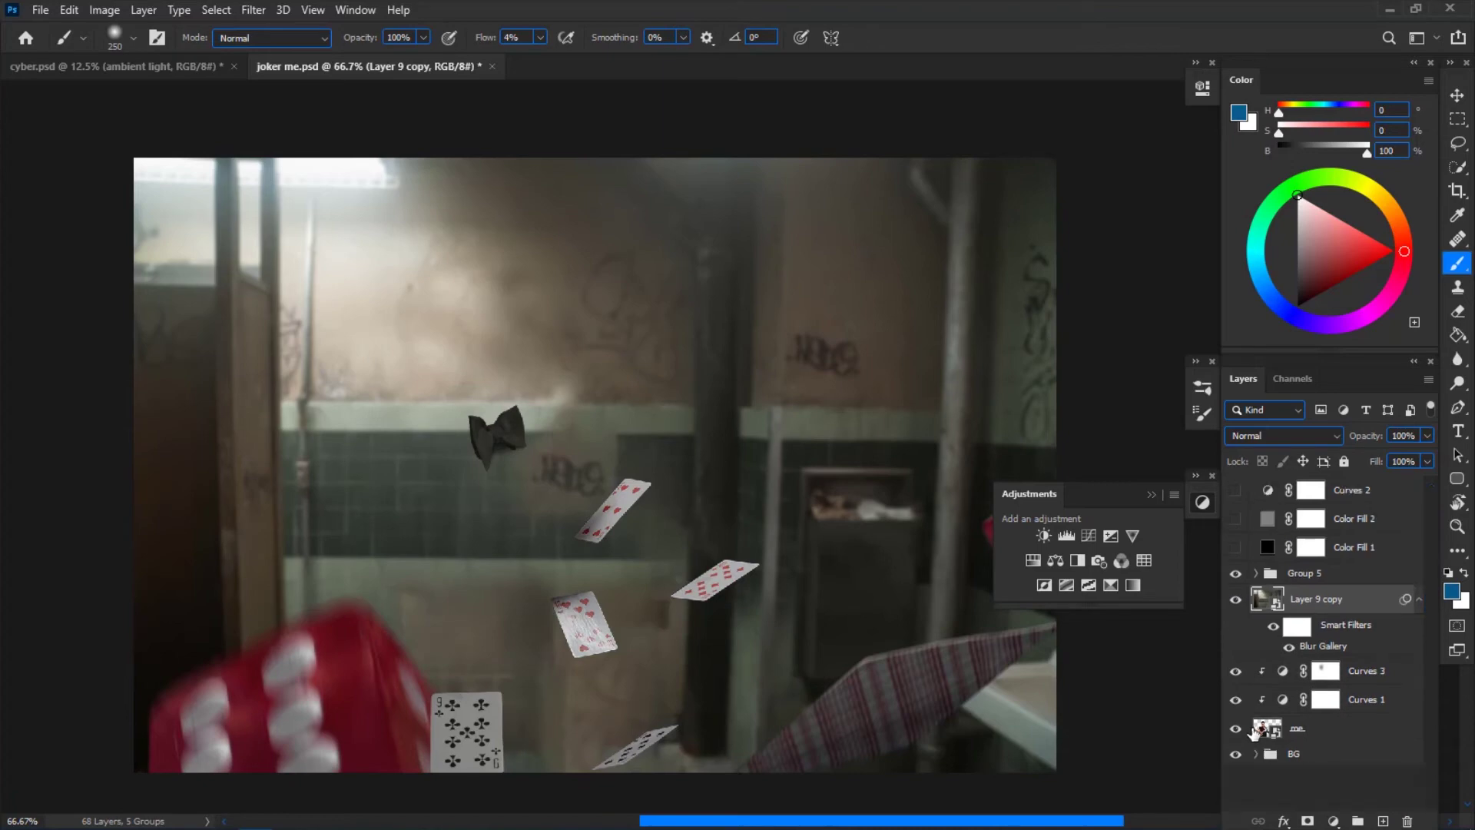
- Rasterize Layer 9 copy and clip it to the me layer, checking its visibility on and off
right_click(1374, 603)
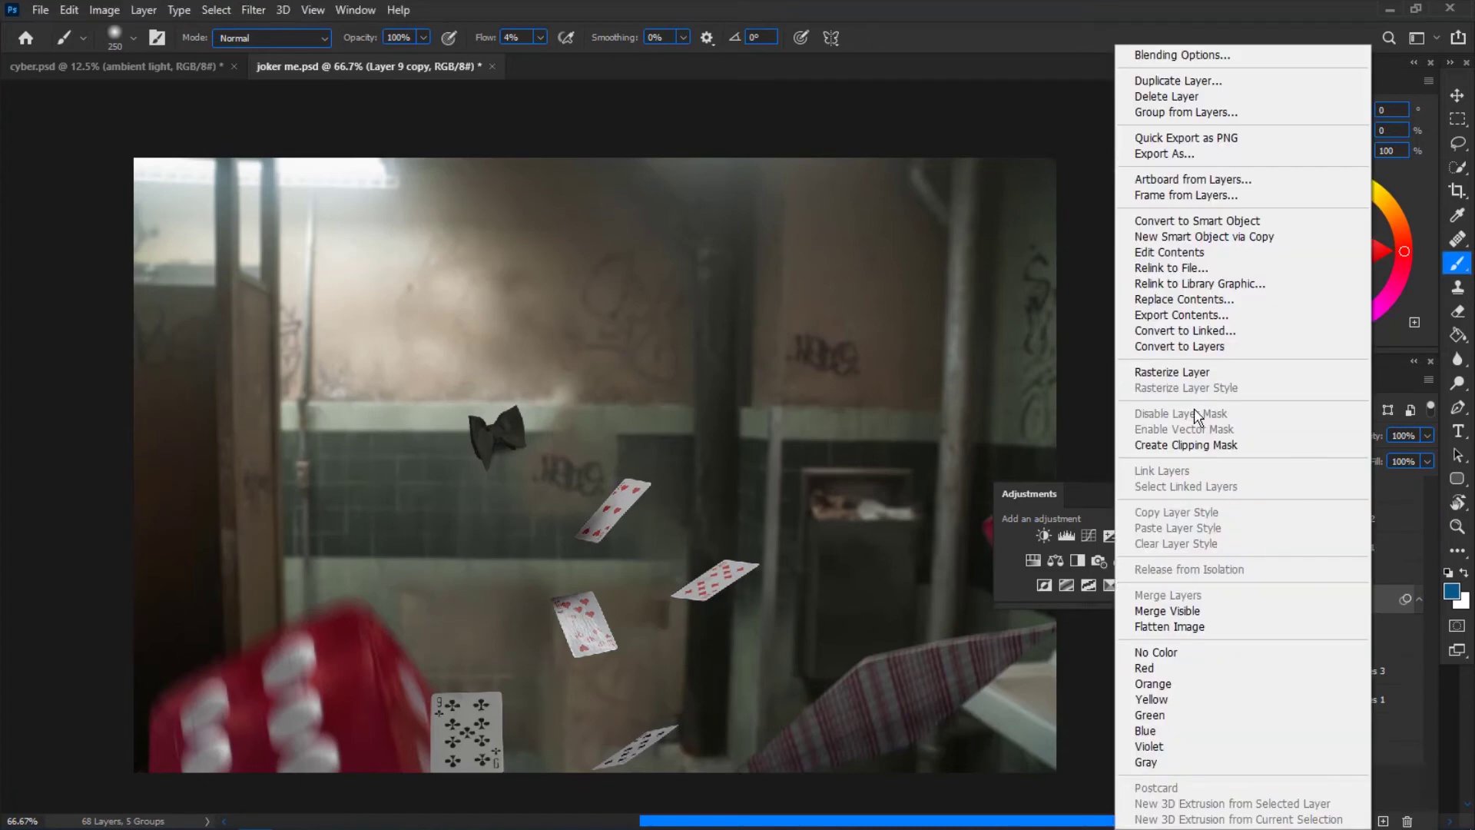
left_click(1189, 375)
left_click(1235, 600)
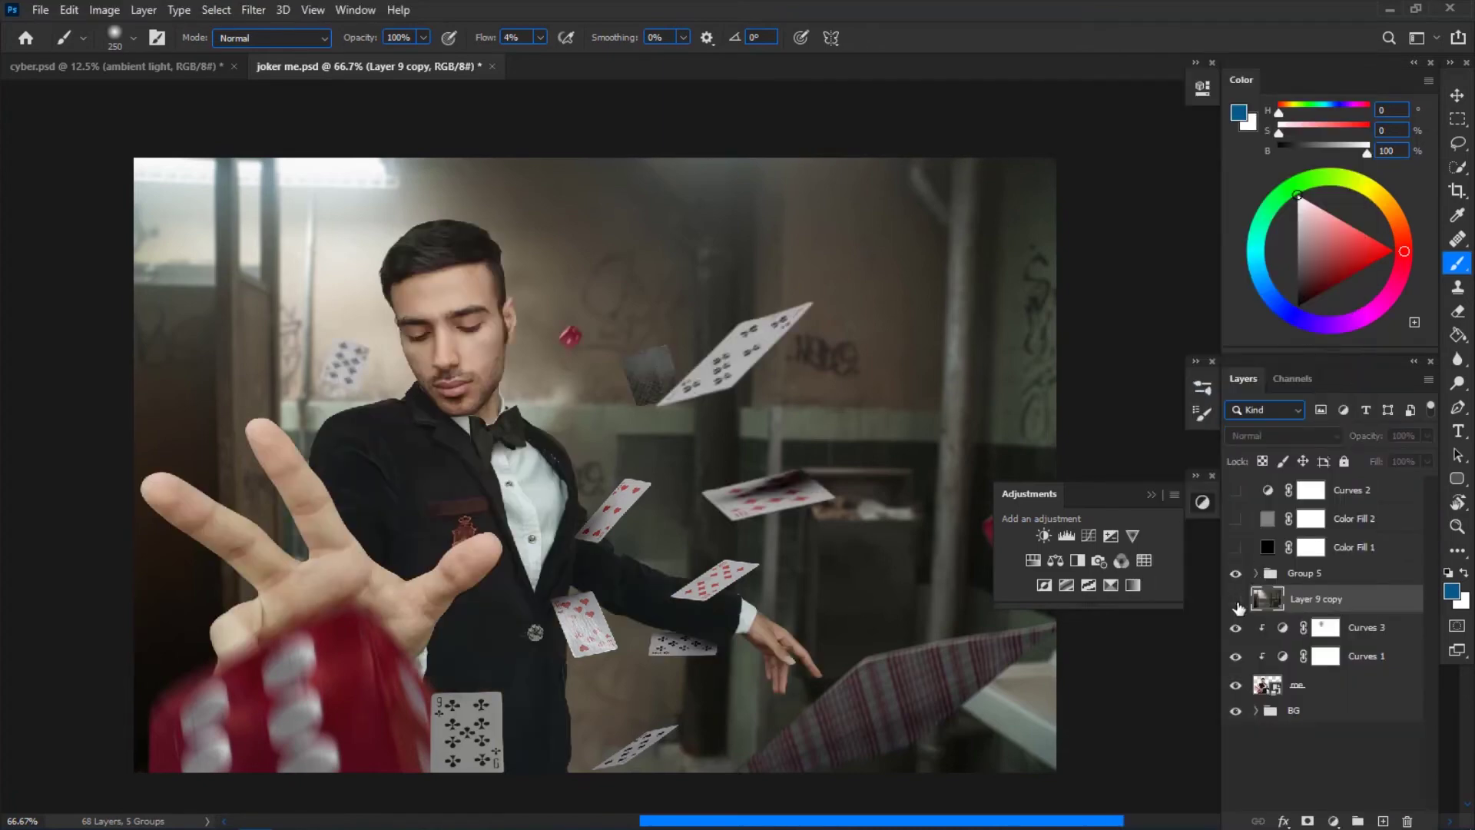
left_click(1236, 602)
left_click(1237, 602)
left_click(1236, 601)
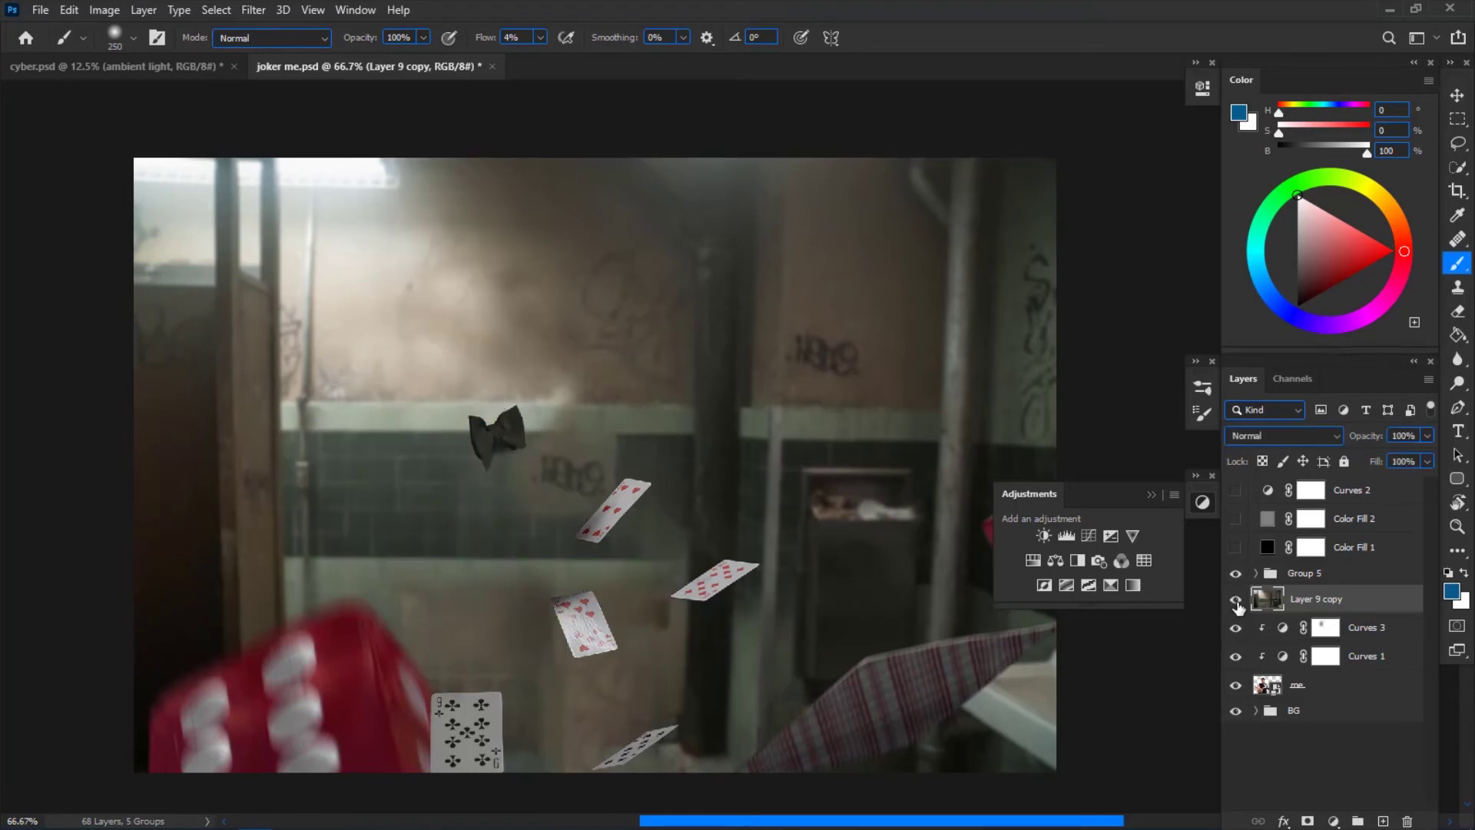
left_click(1291, 611, "alt")
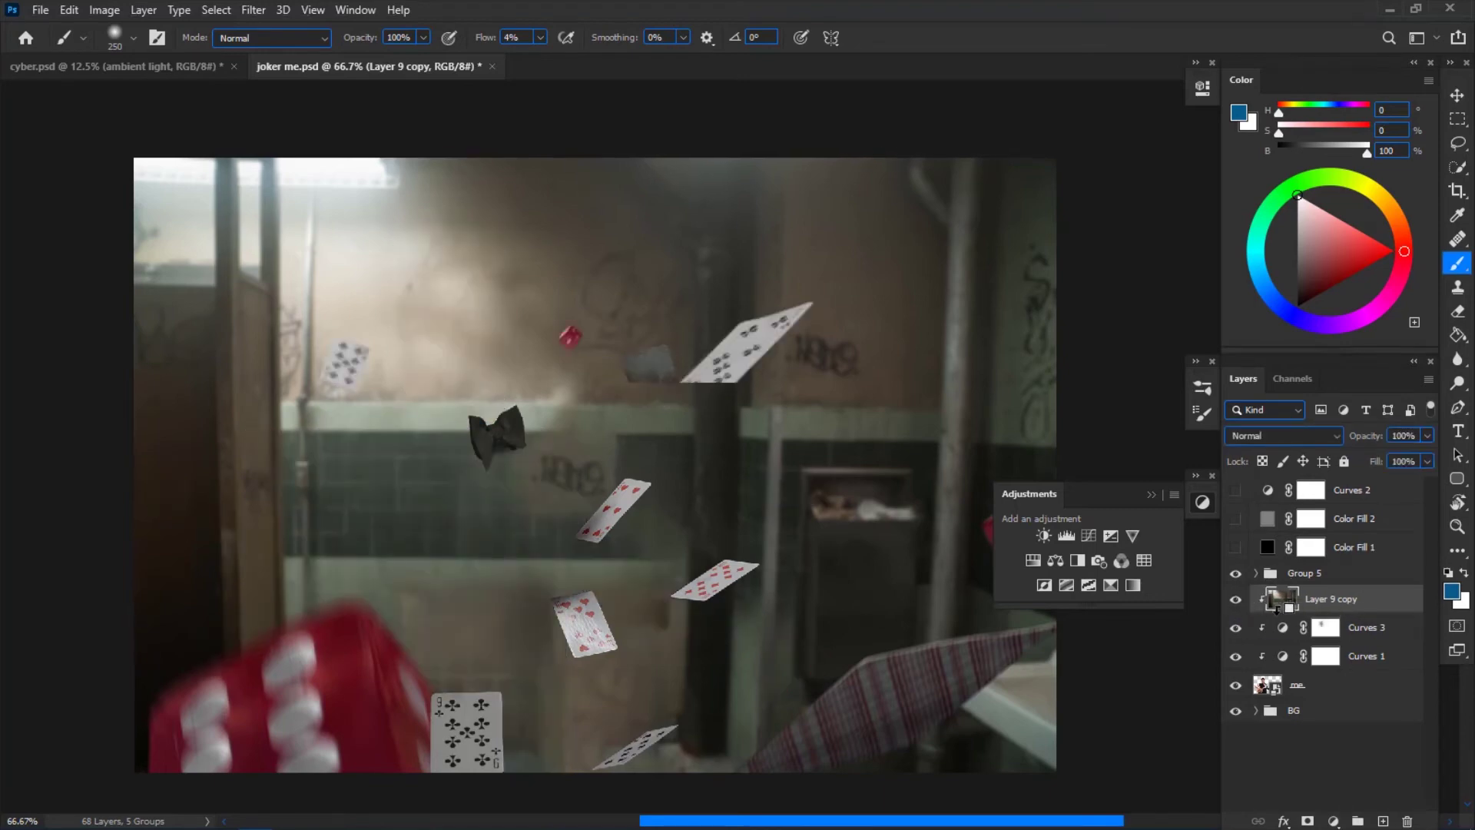
left_click(1236, 601)
left_click(1235, 601)
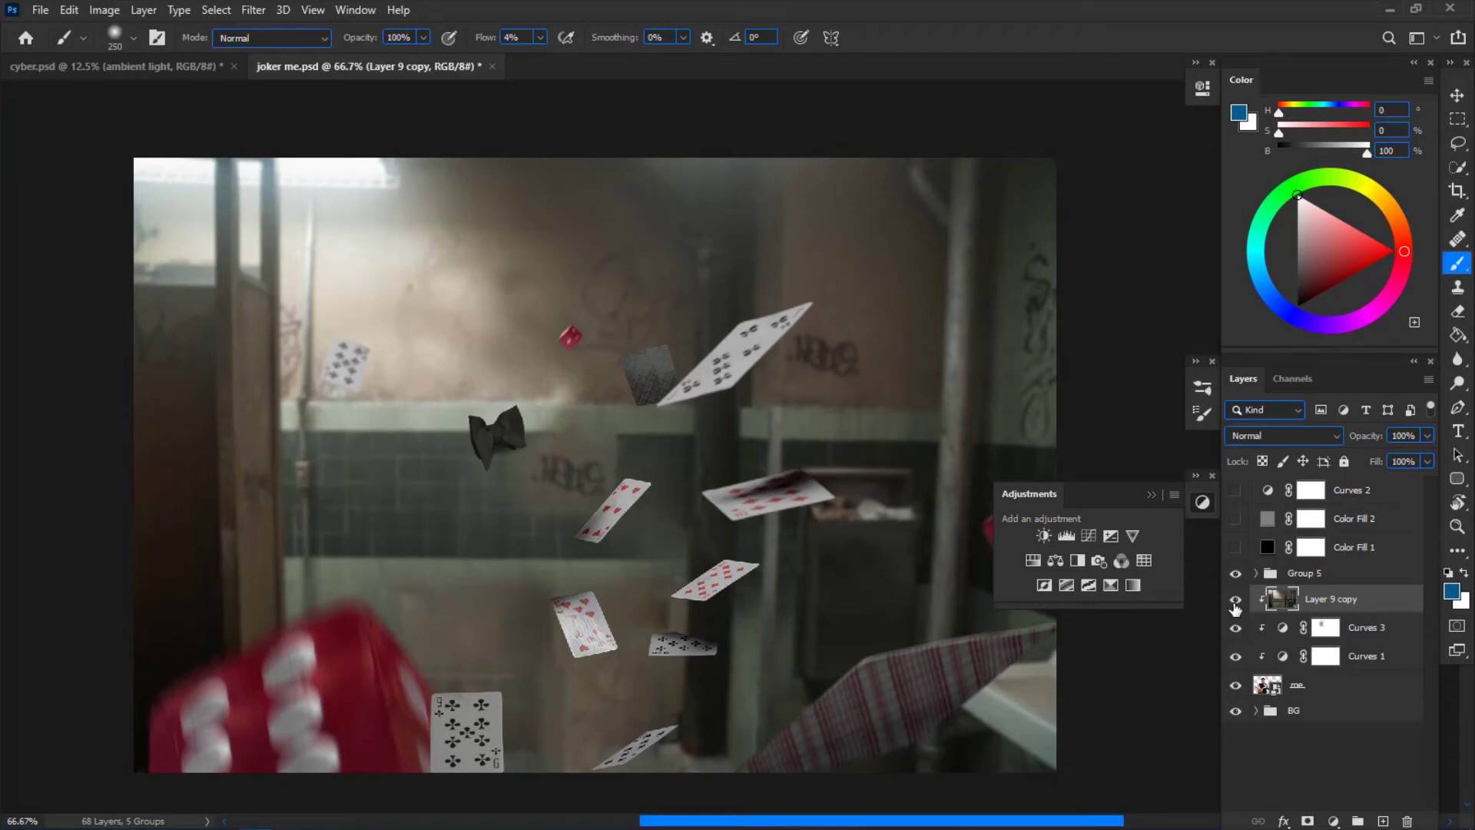
- Apply a 263.1-pixel Gaussian Blur to Layer 9 copy and compare the image with the layer off and on
left_click(254, 10)
mouse_move(326, 219)
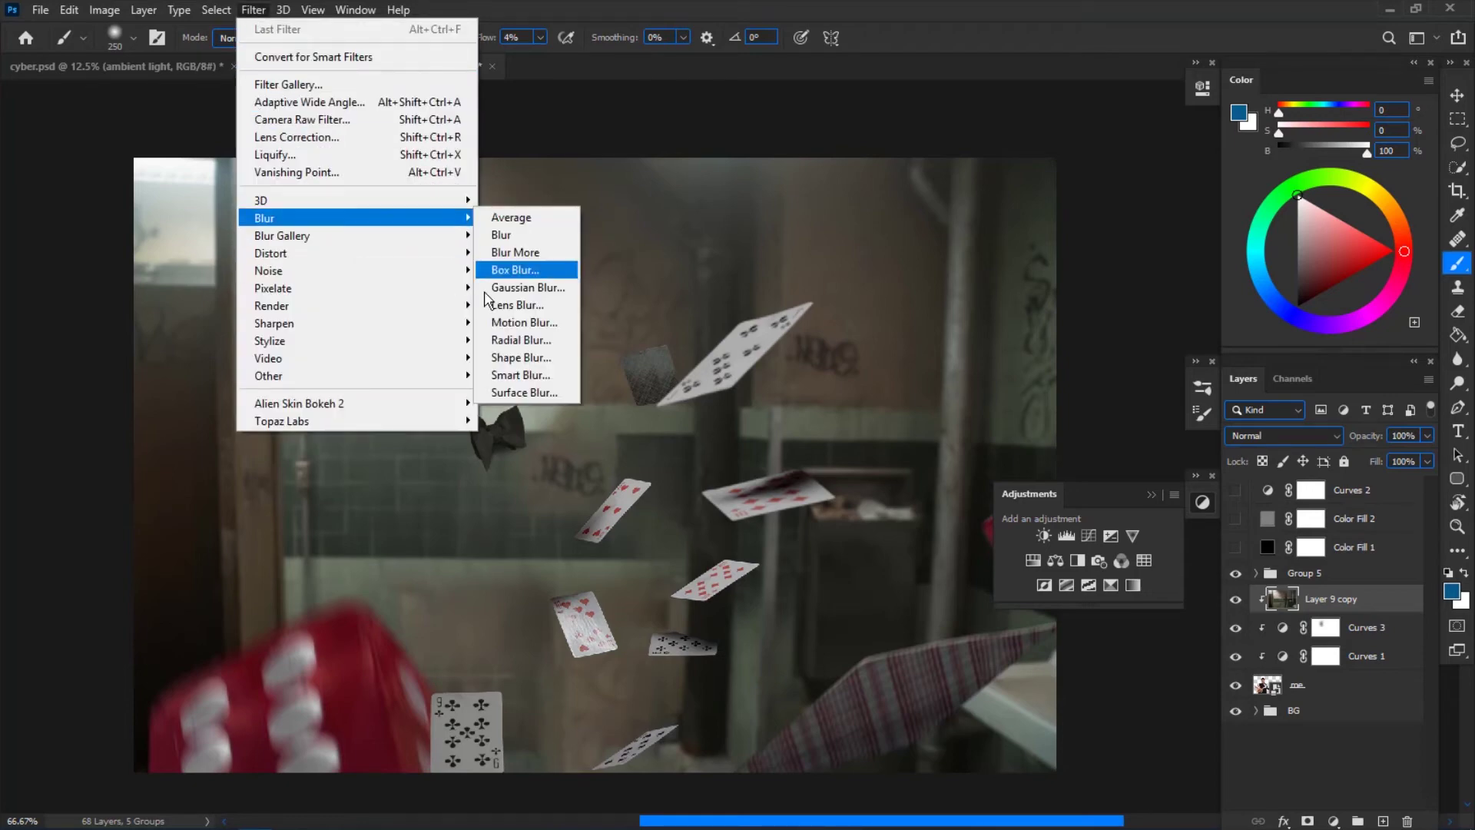
left_click(499, 293)
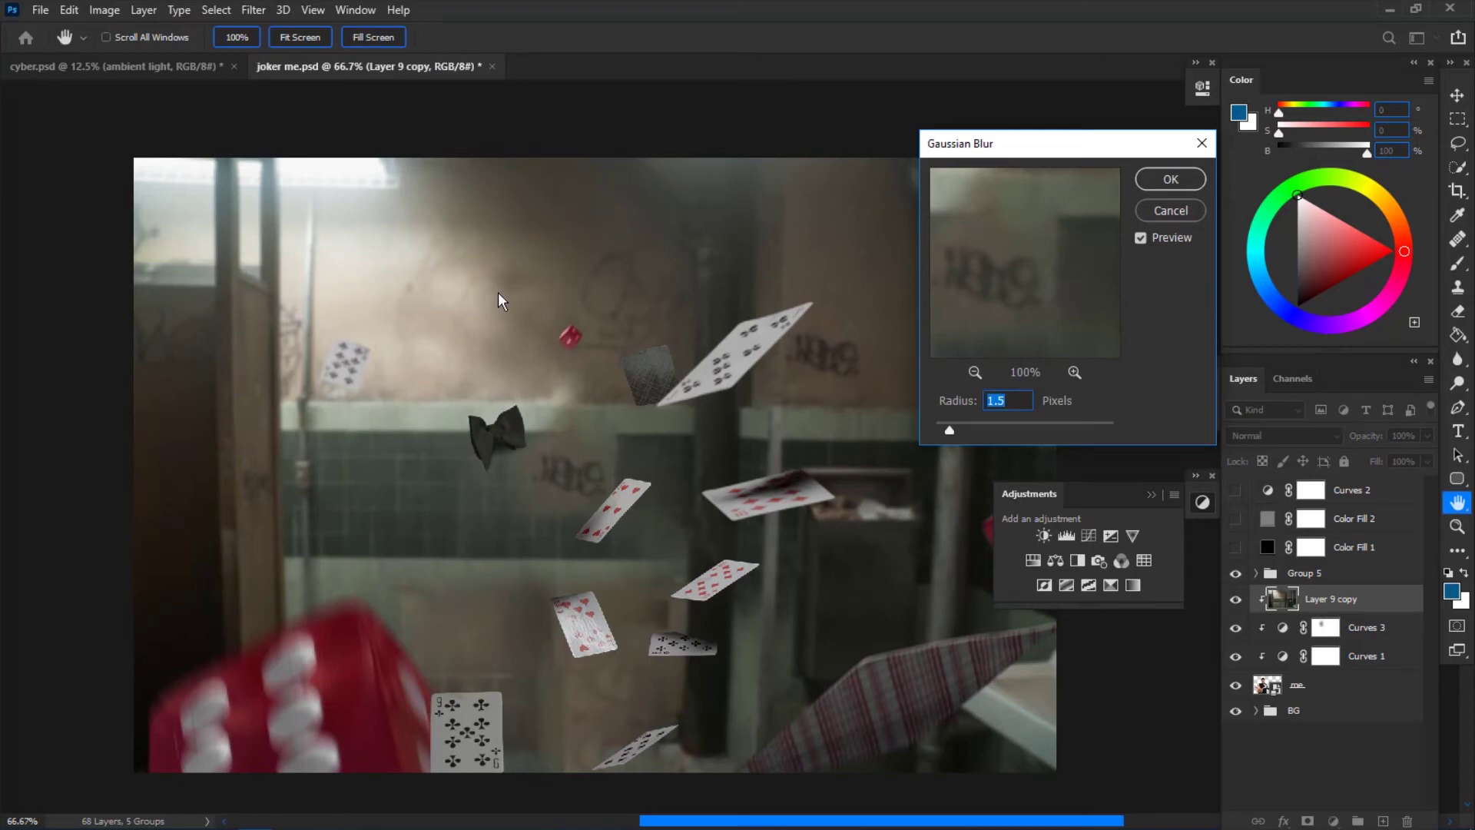
left_click_drag(1020, 428, 1085, 434)
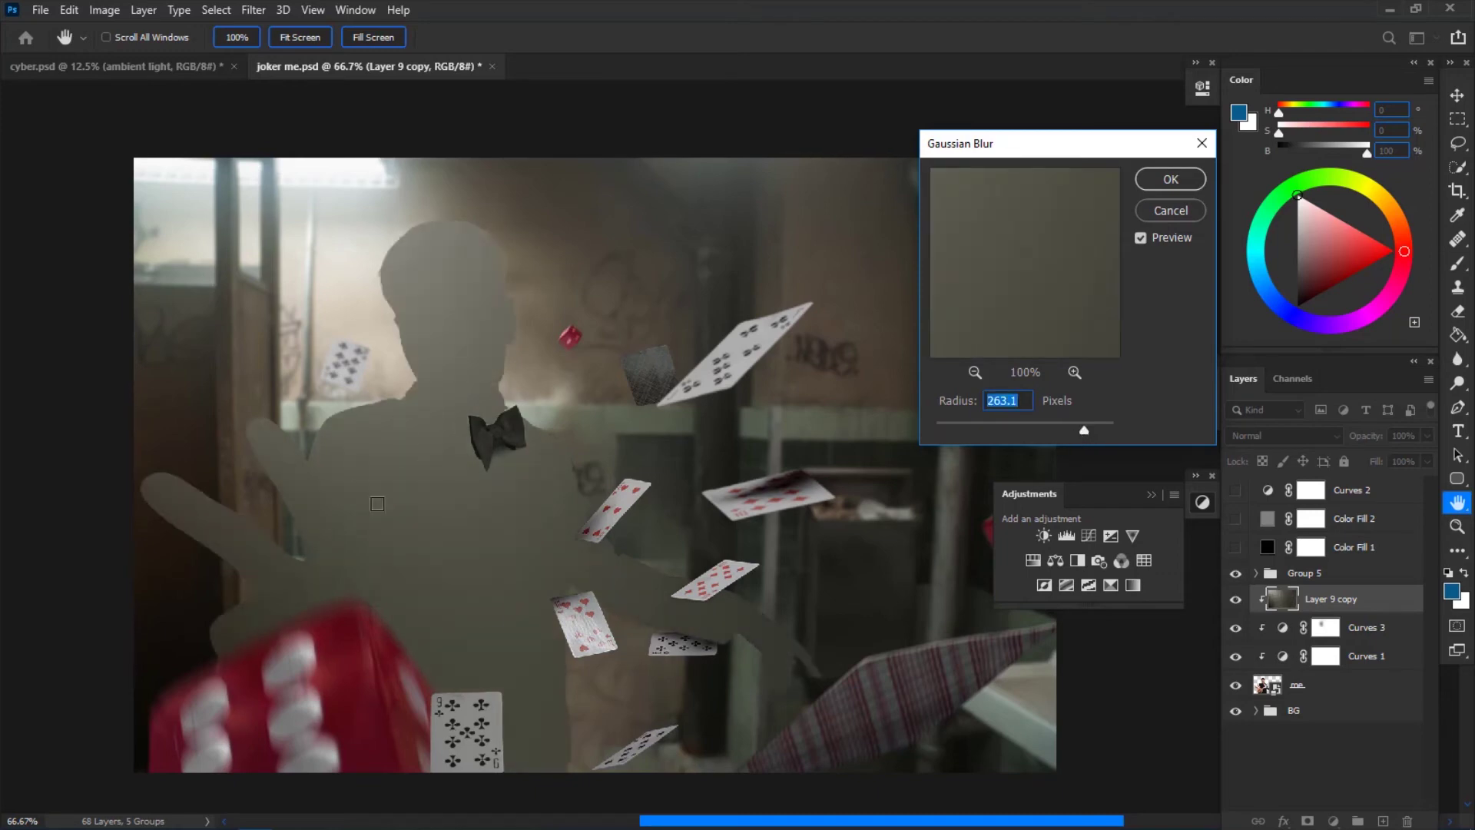
left_click(1195, 178)
key("b")
left_click(1235, 600)
left_click(1234, 601)
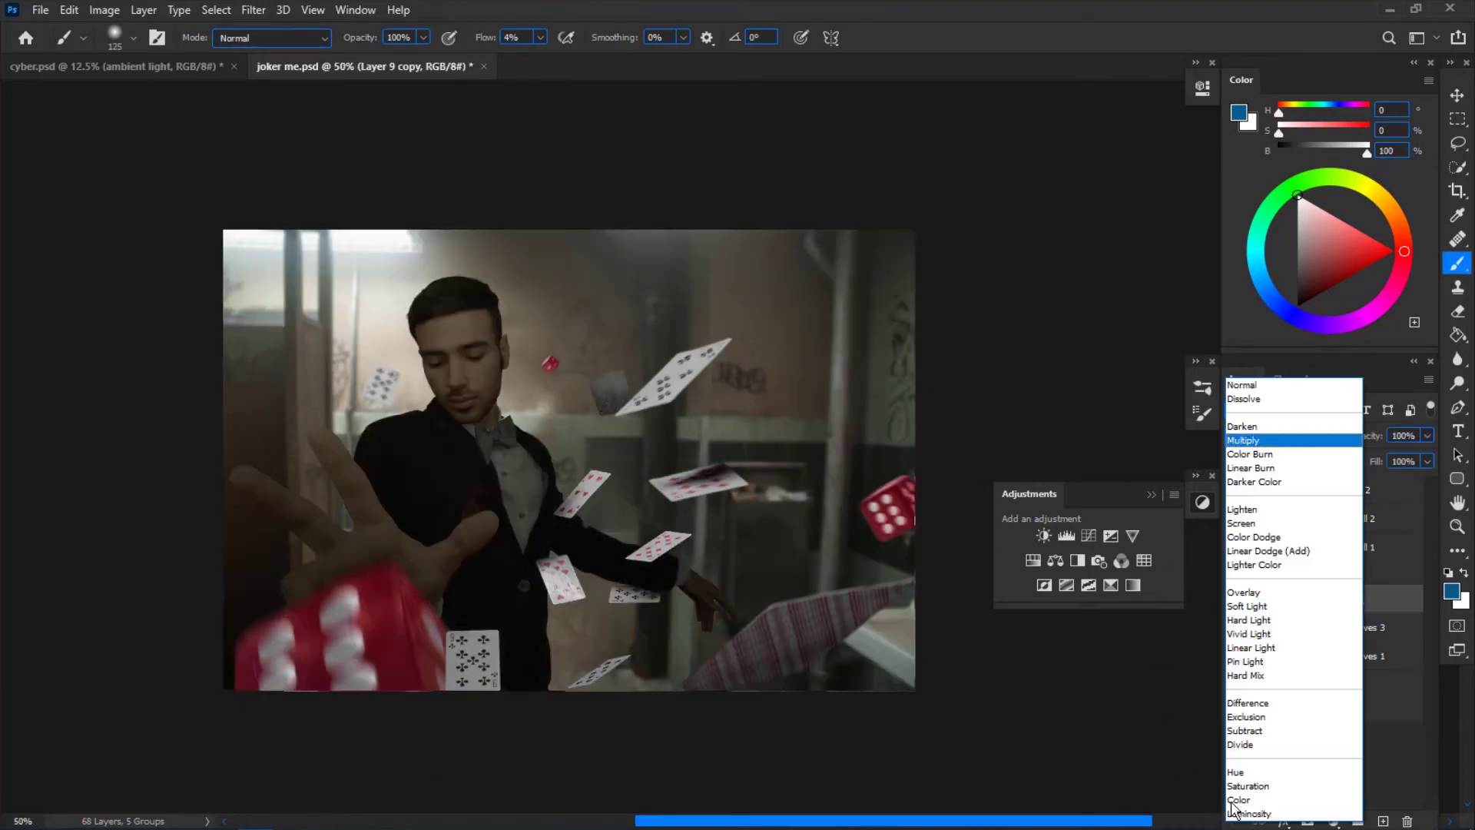
- Set Layer 9 copy to the Color blend mode at 19% opacity and compare the result with the layer hidden
left_click(1268, 816)
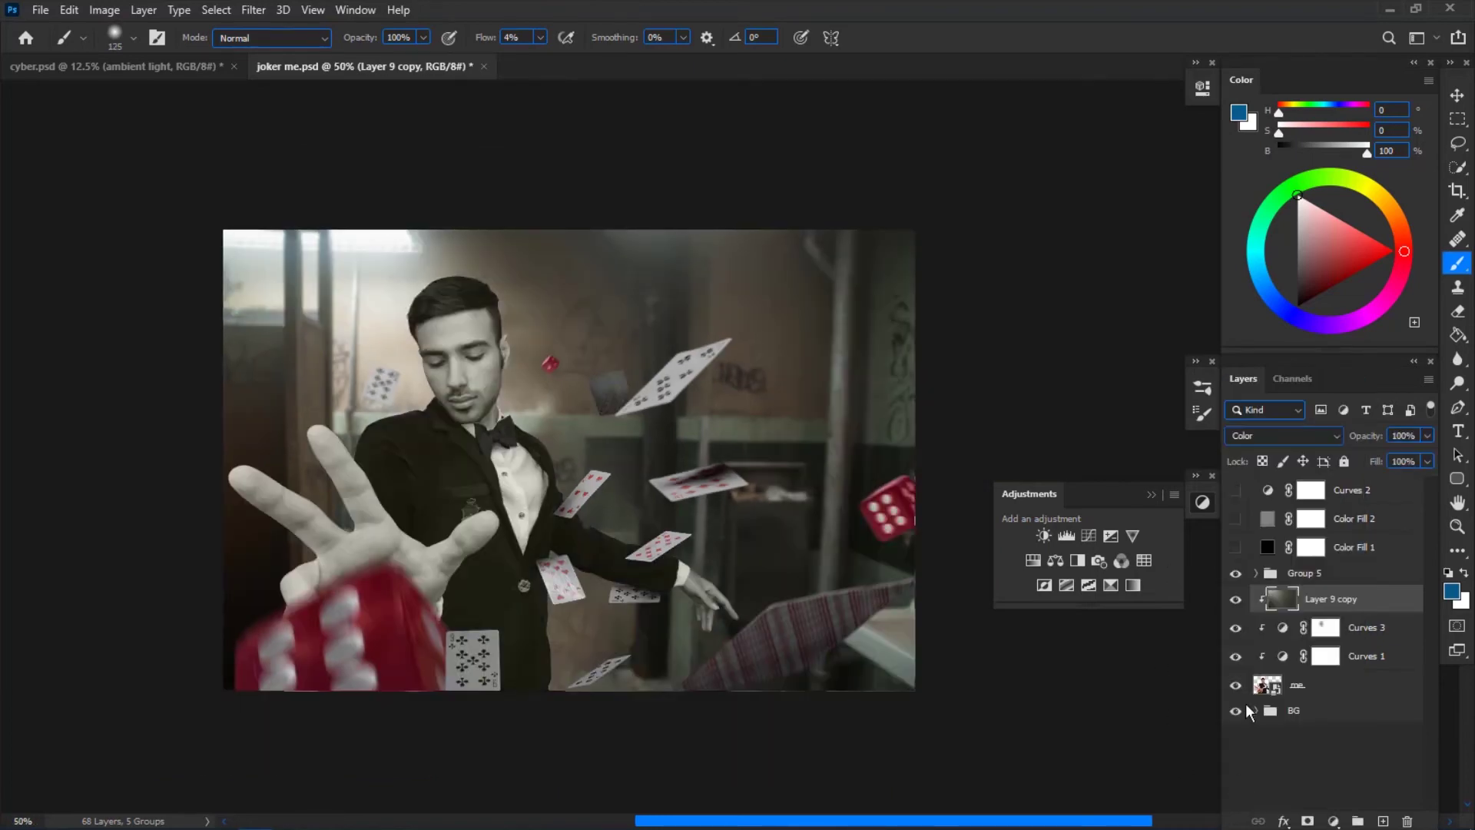
left_click_drag(1364, 436, 1289, 448)
left_click(1237, 602)
left_click(1236, 603)
key("ctrl+plus")
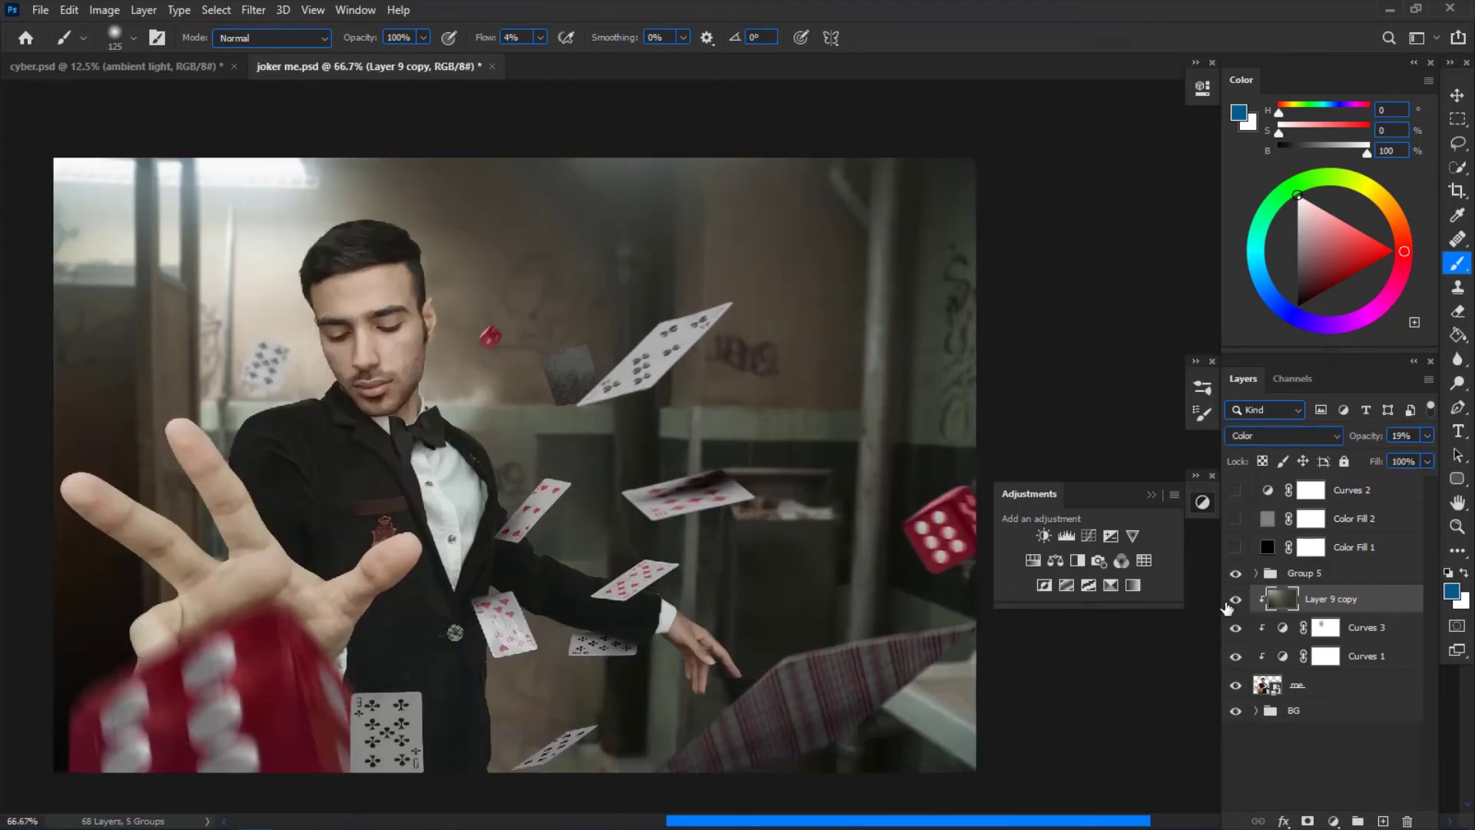
left_click(1238, 604)
- Rename Layer 9 copy as ambient, Curves 1 as light and Curves 3 as colors
key("bracketleft")
key("bracketleft")
key("bracketleft")
double_click(1324, 604)
type("ambient")
key("Return")
double_click(1358, 658)
type("light")
key("Return")
double_click(1364, 627)
type("colors")
key("Return")
left_click(1321, 598)
mouse_move(1235, 598)
left_mouse_down()
mouse_move(1235, 656)
mouse_move(1236, 600)
left_mouse_up()
scroll(799, 452, "down", 1)
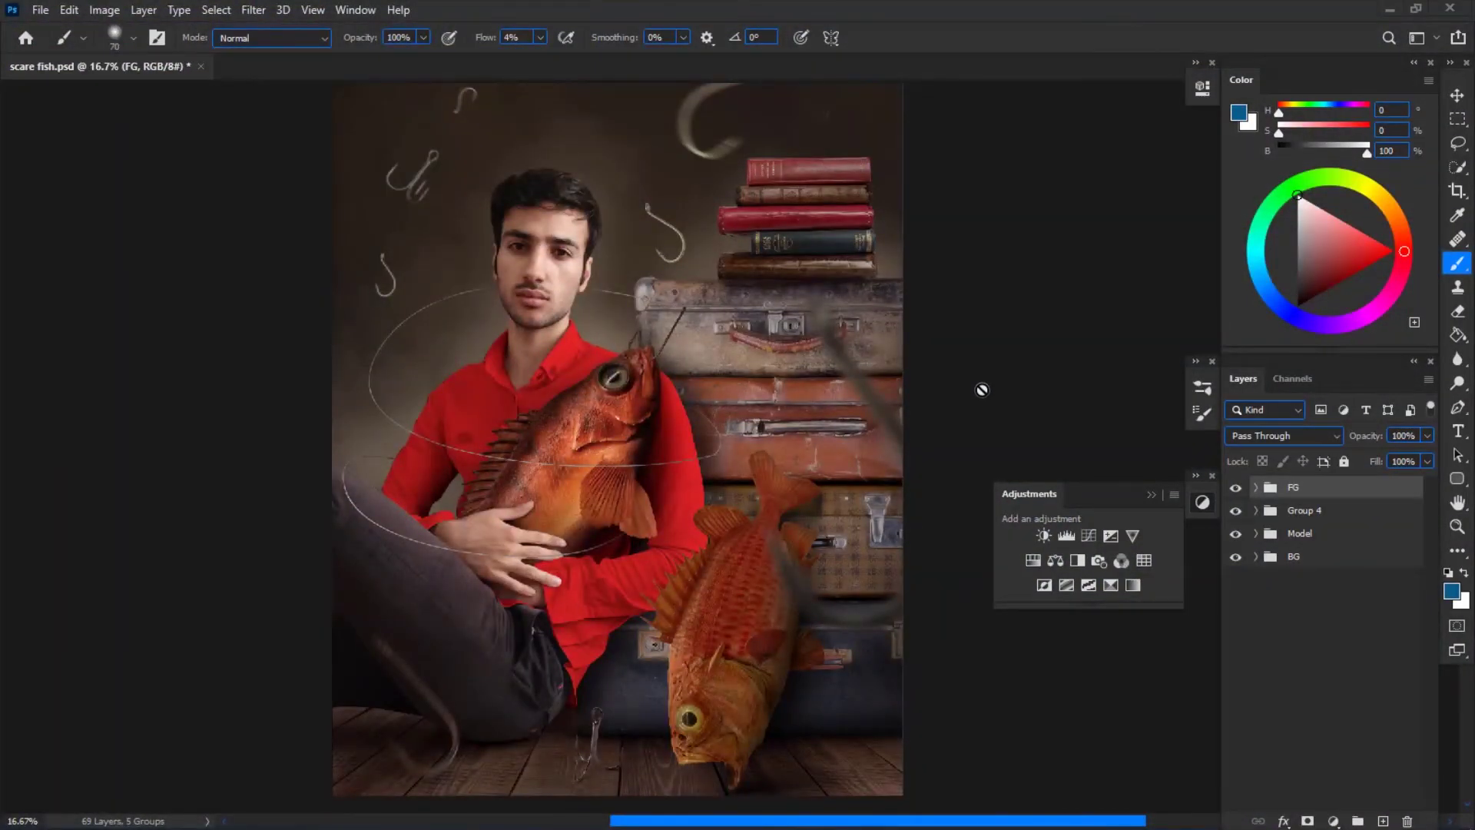
- In scare fish.psd, add a black 000000 solid color fill layer above the FG group and set it to the Color blend mode
left_click(1456, 95)
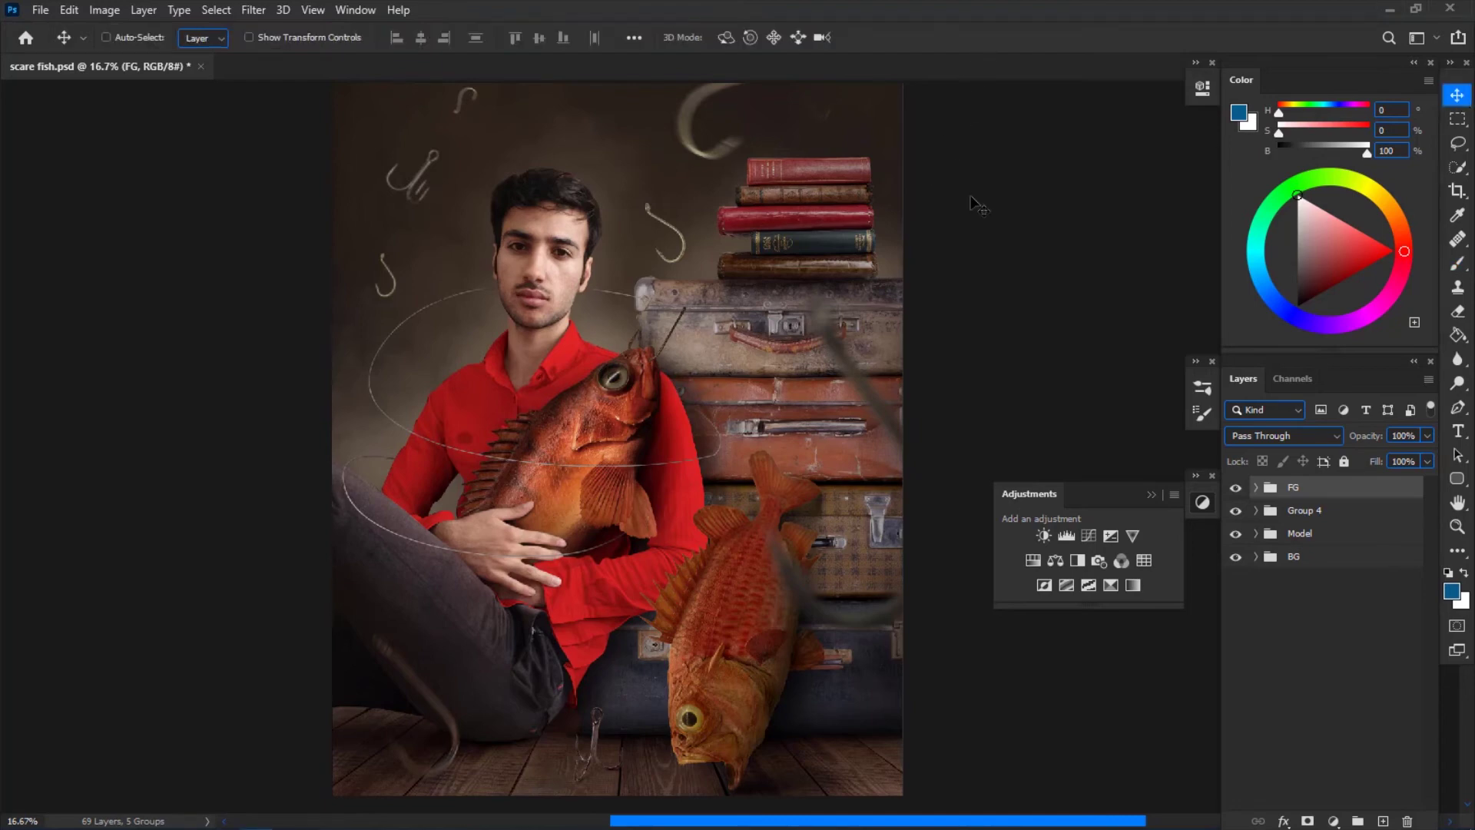
left_click(888, 246)
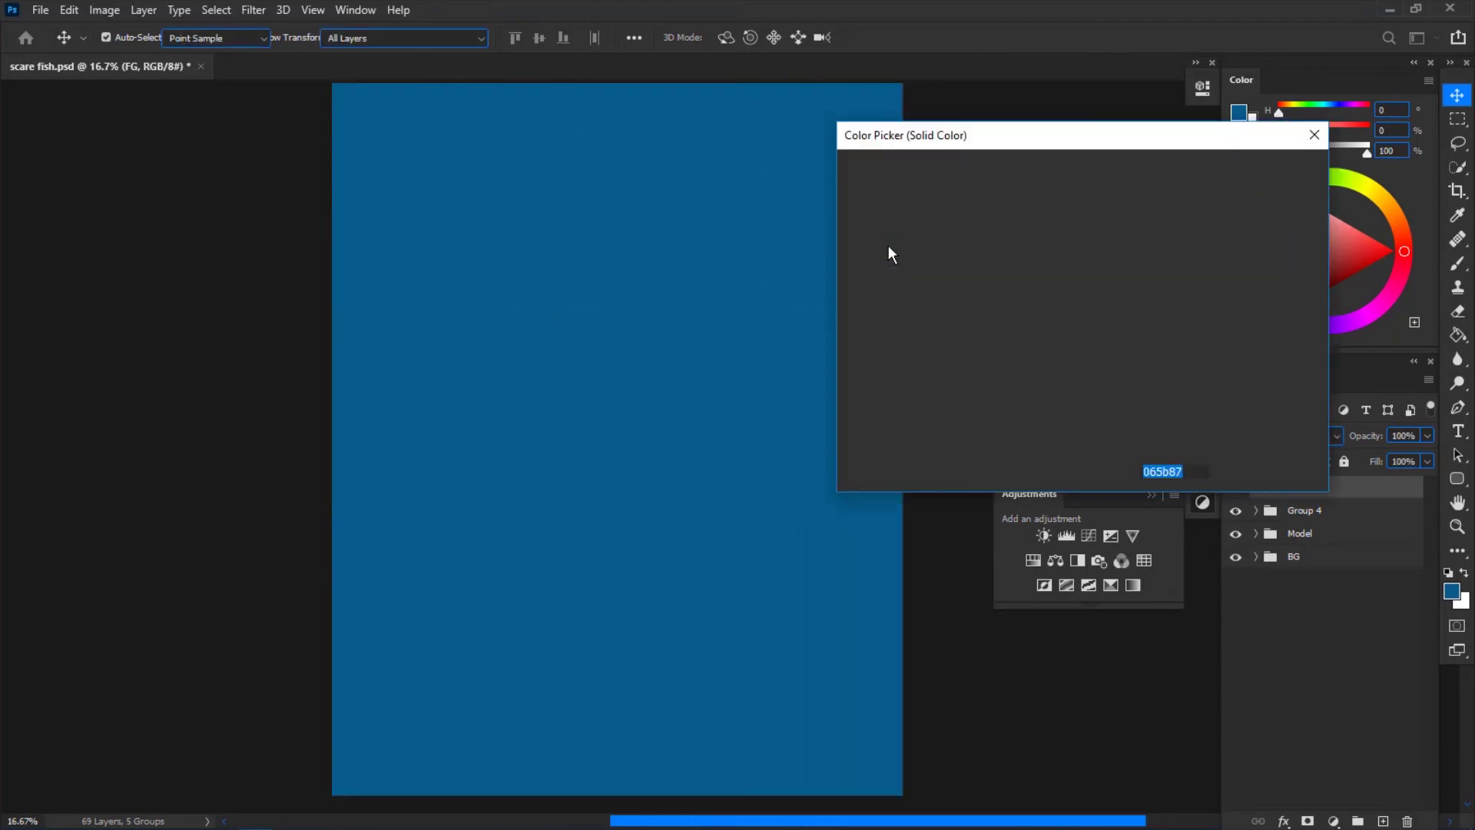
left_click_drag(888, 246, 1064, 415)
left_click_drag(1101, 289, 1102, 415)
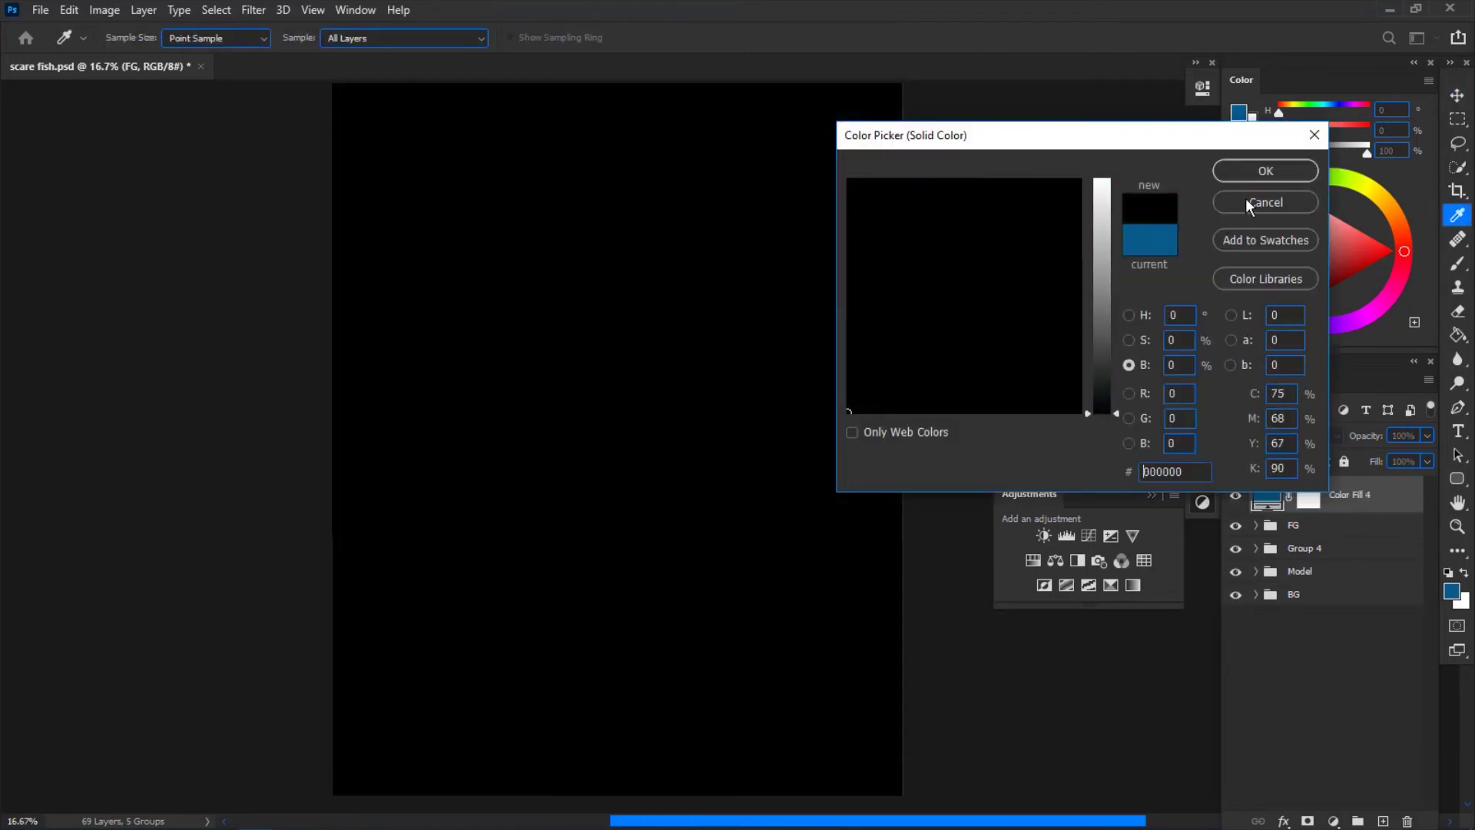
left_click(1260, 170)
left_click(1274, 437)
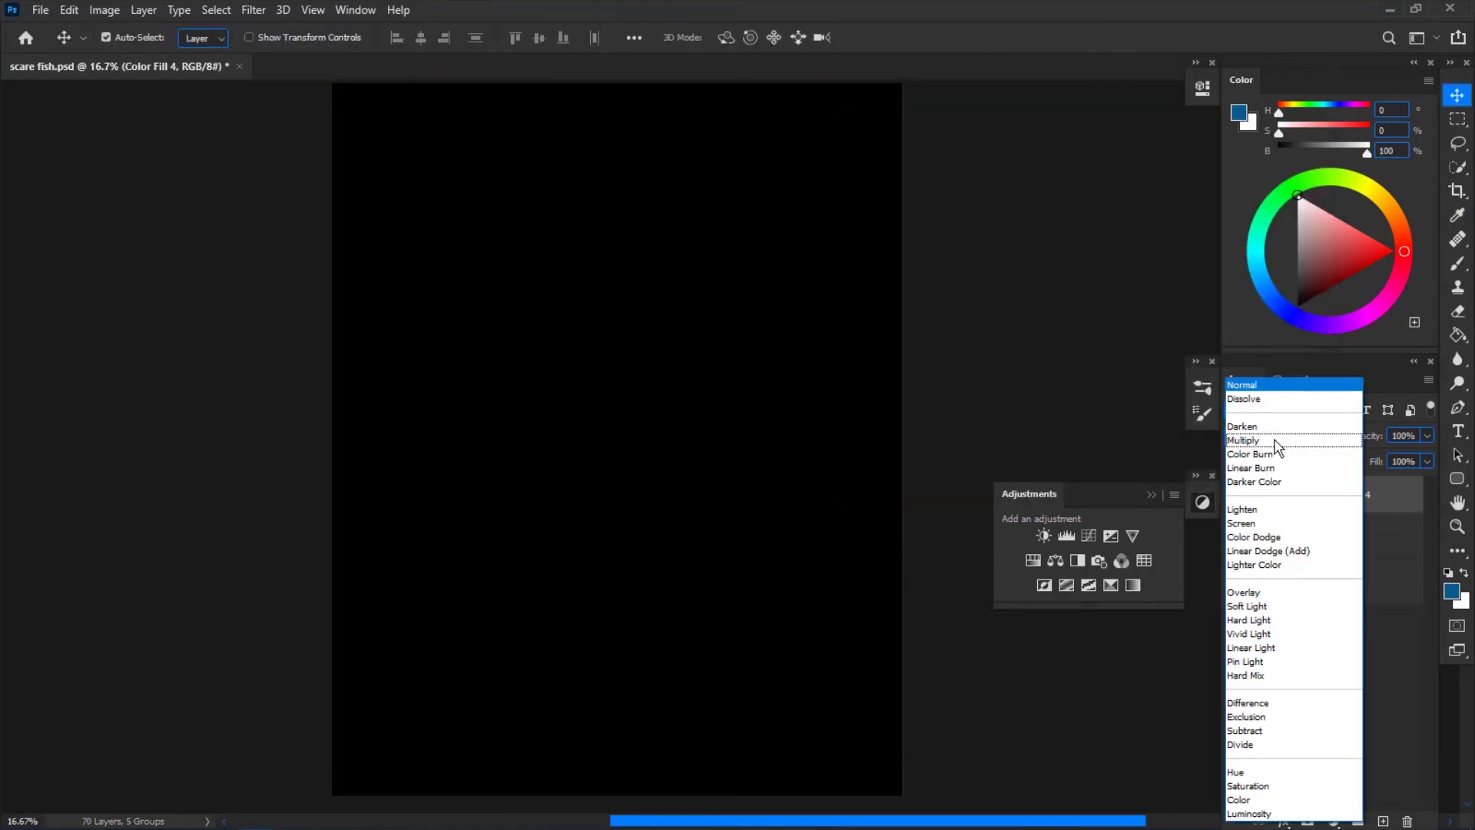
left_click(1238, 800)
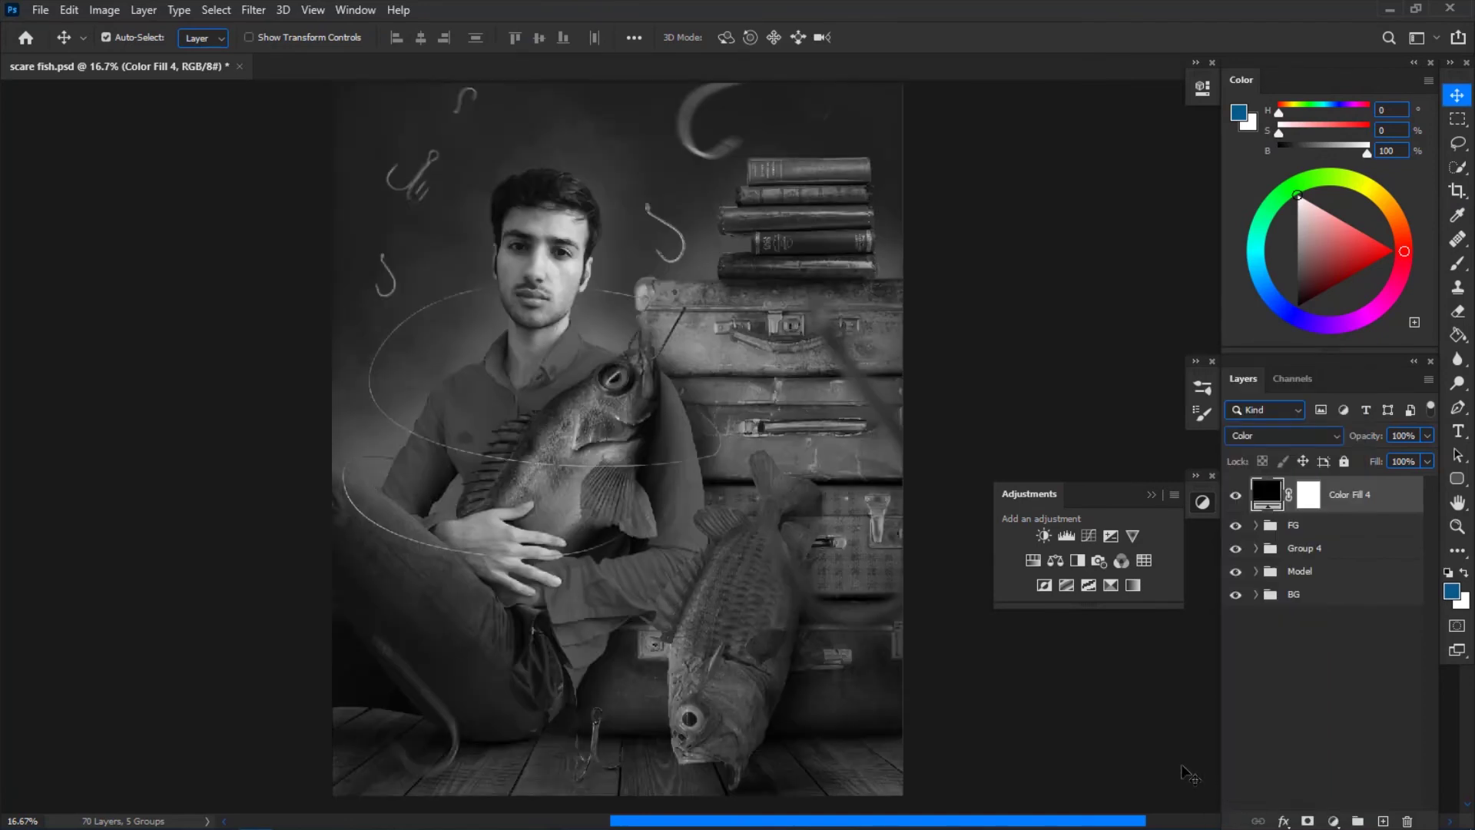
- Add a Curves layer clipped to the Model group, lower its white point to output 165, and compare the effect at a very small view
left_click(1293, 572)
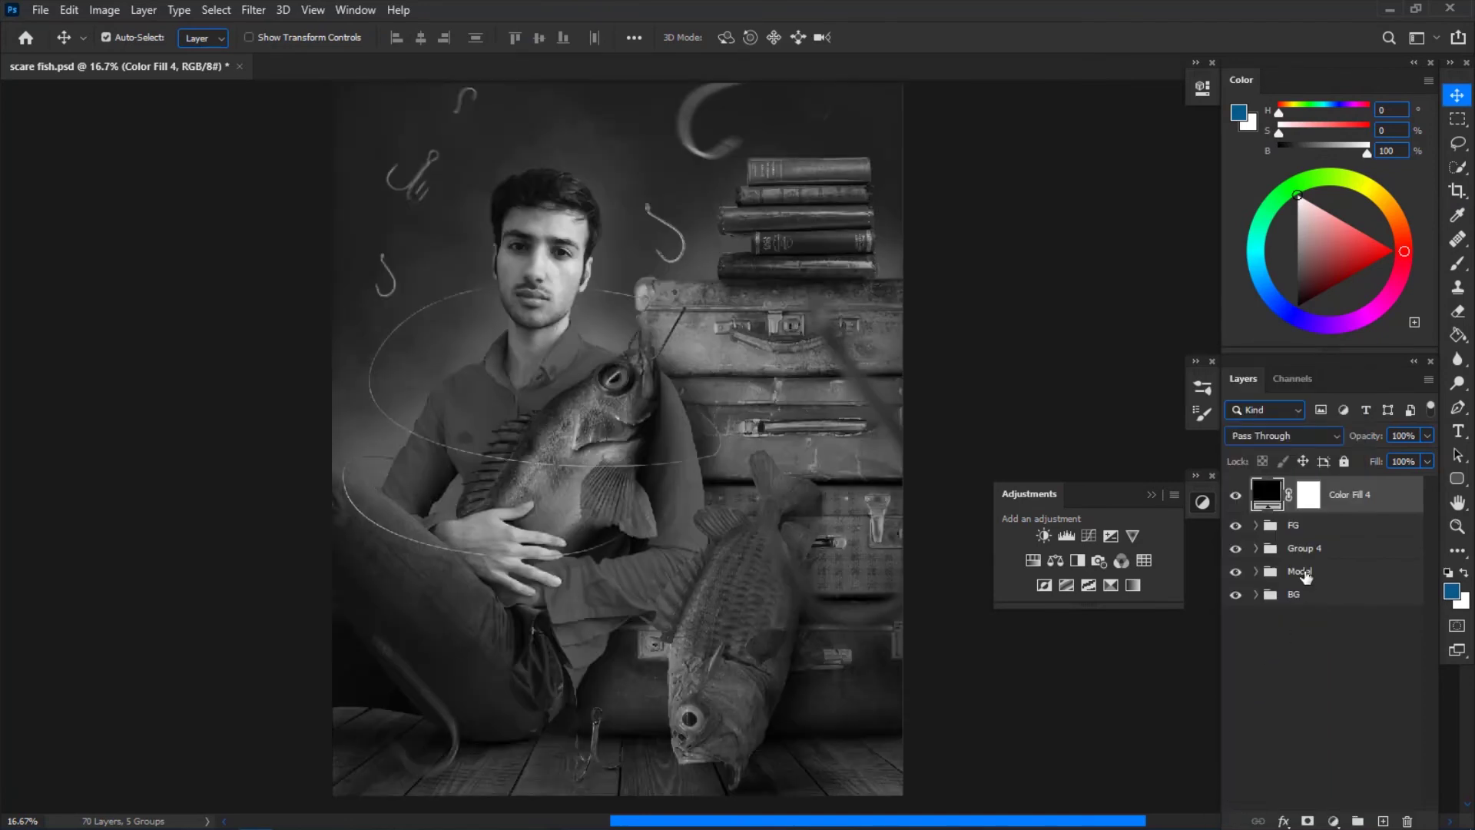
left_click(1088, 536)
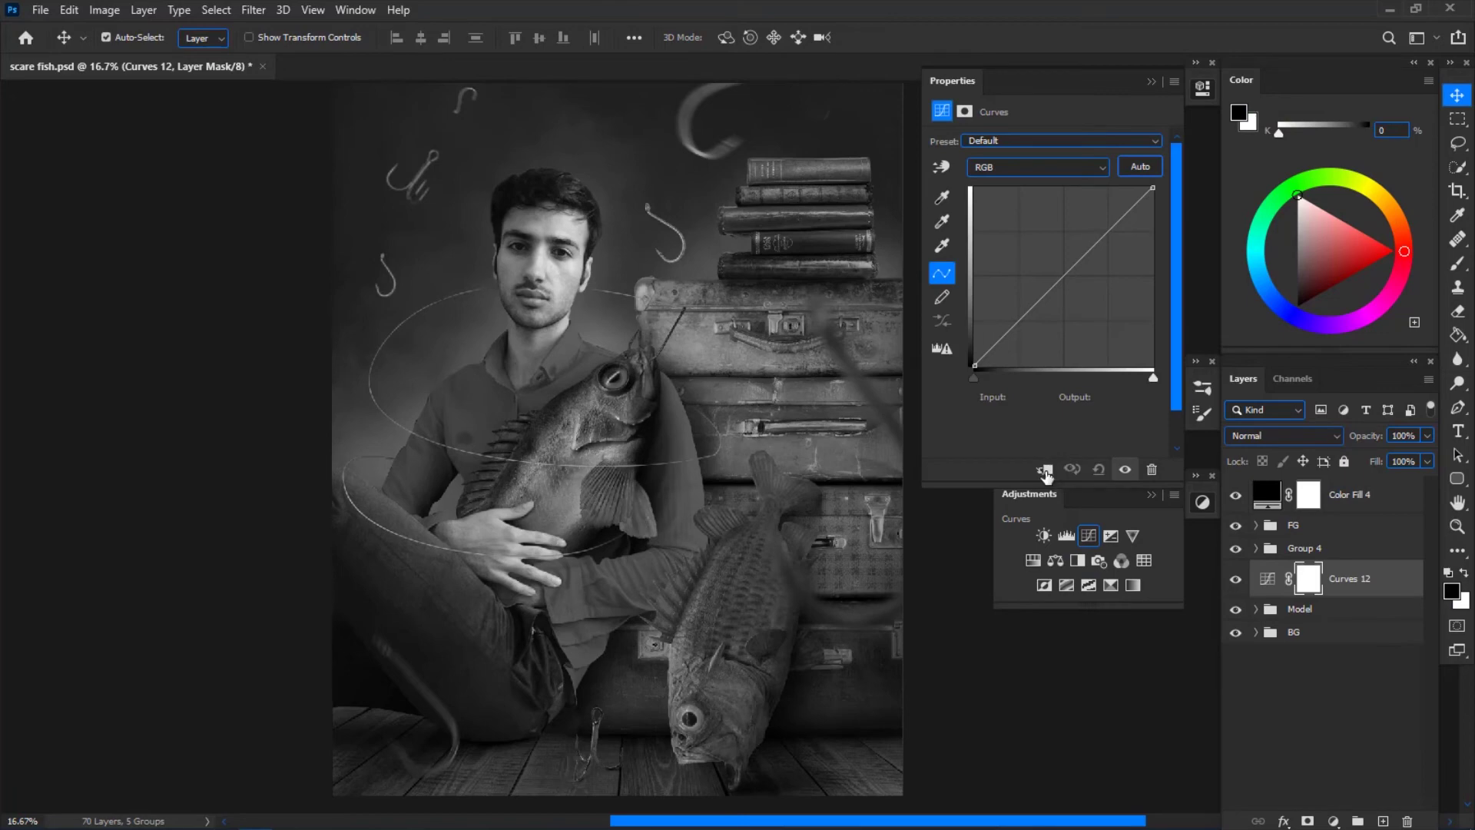
left_click(1045, 470)
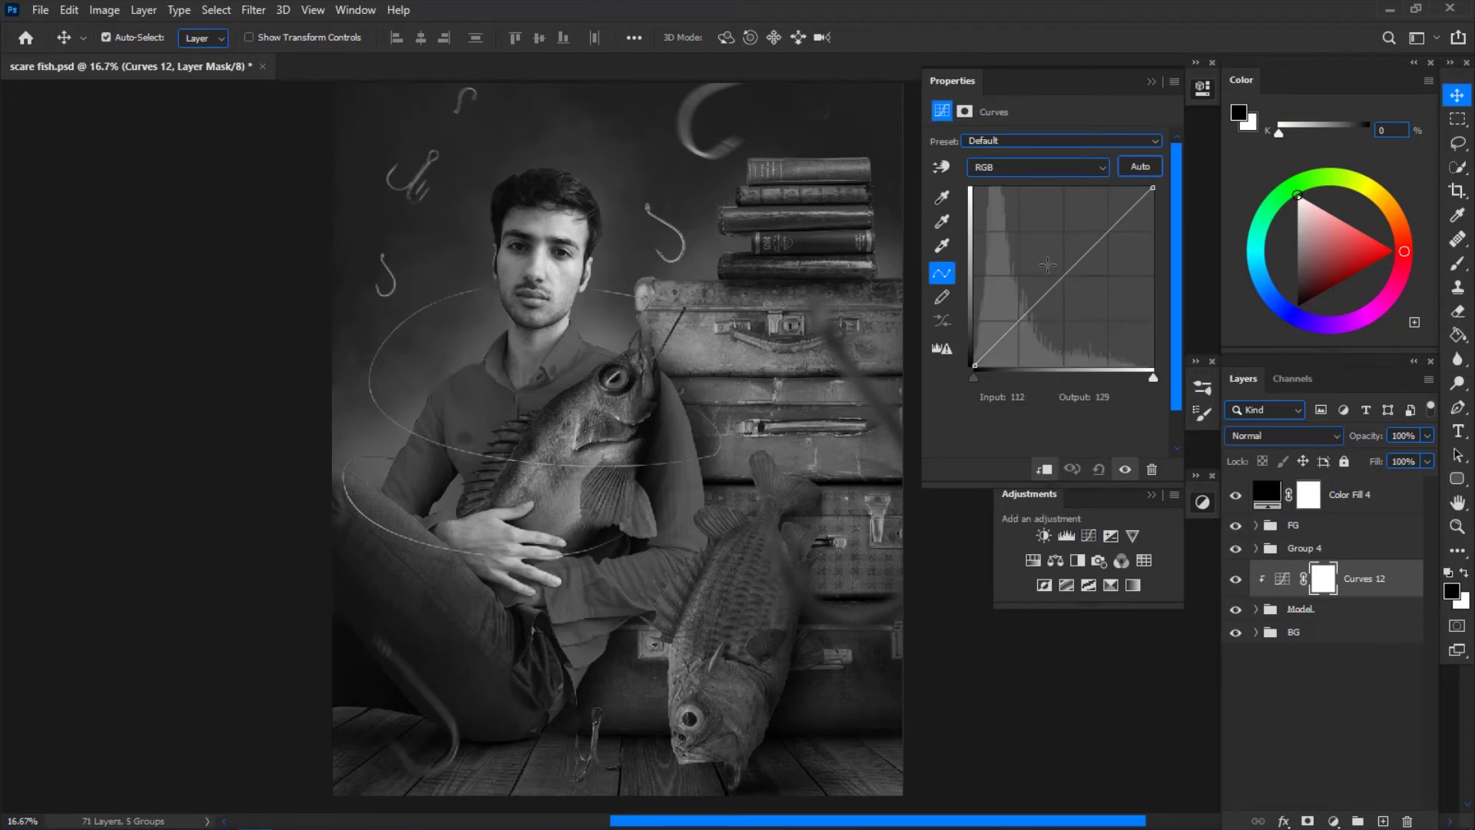
left_click_drag(1152, 188, 1160, 251)
scroll(788, 335, "down", 4)
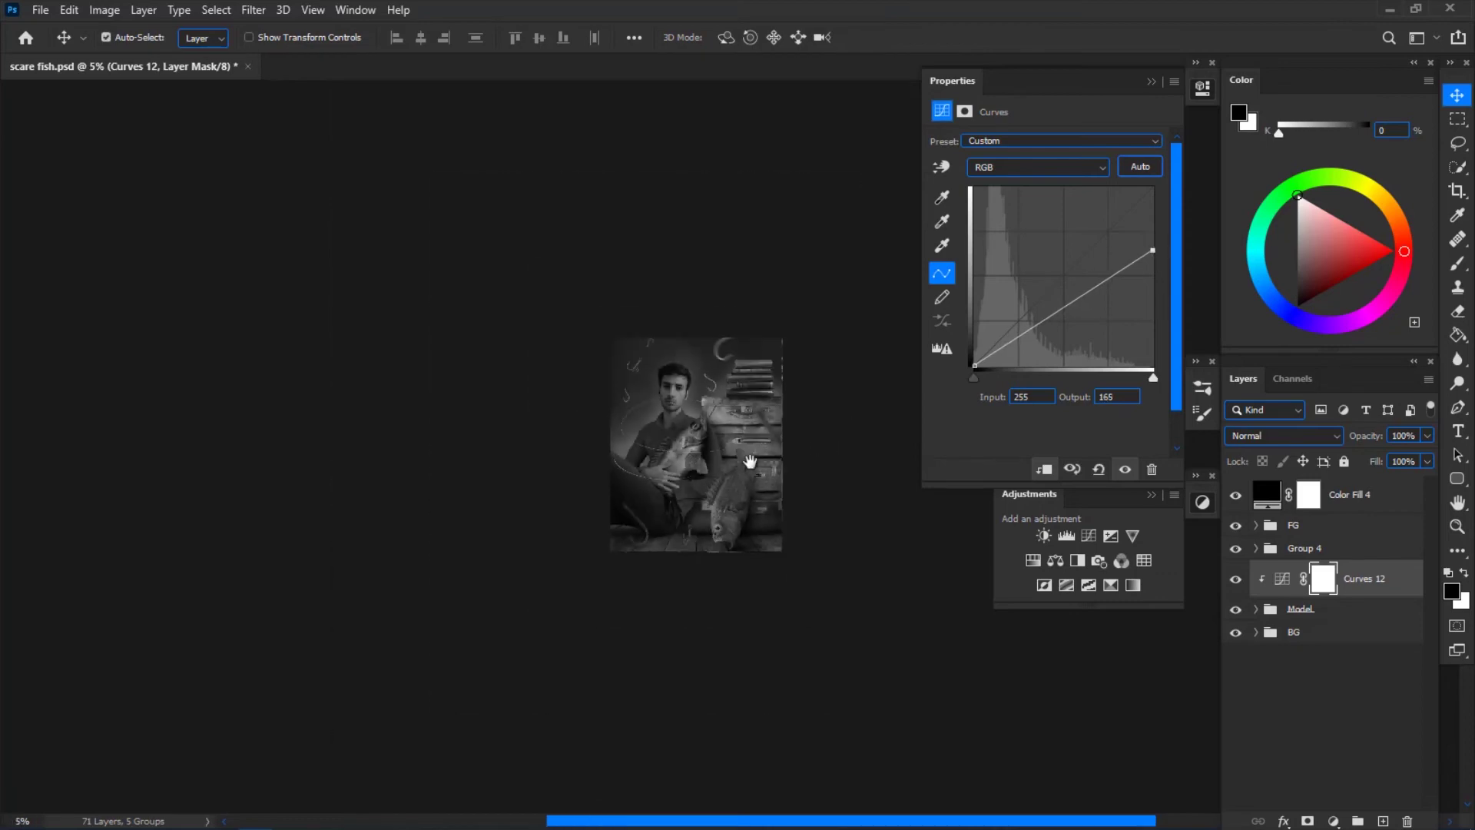
scroll(750, 461, "down", 3)
left_click(1236, 580)
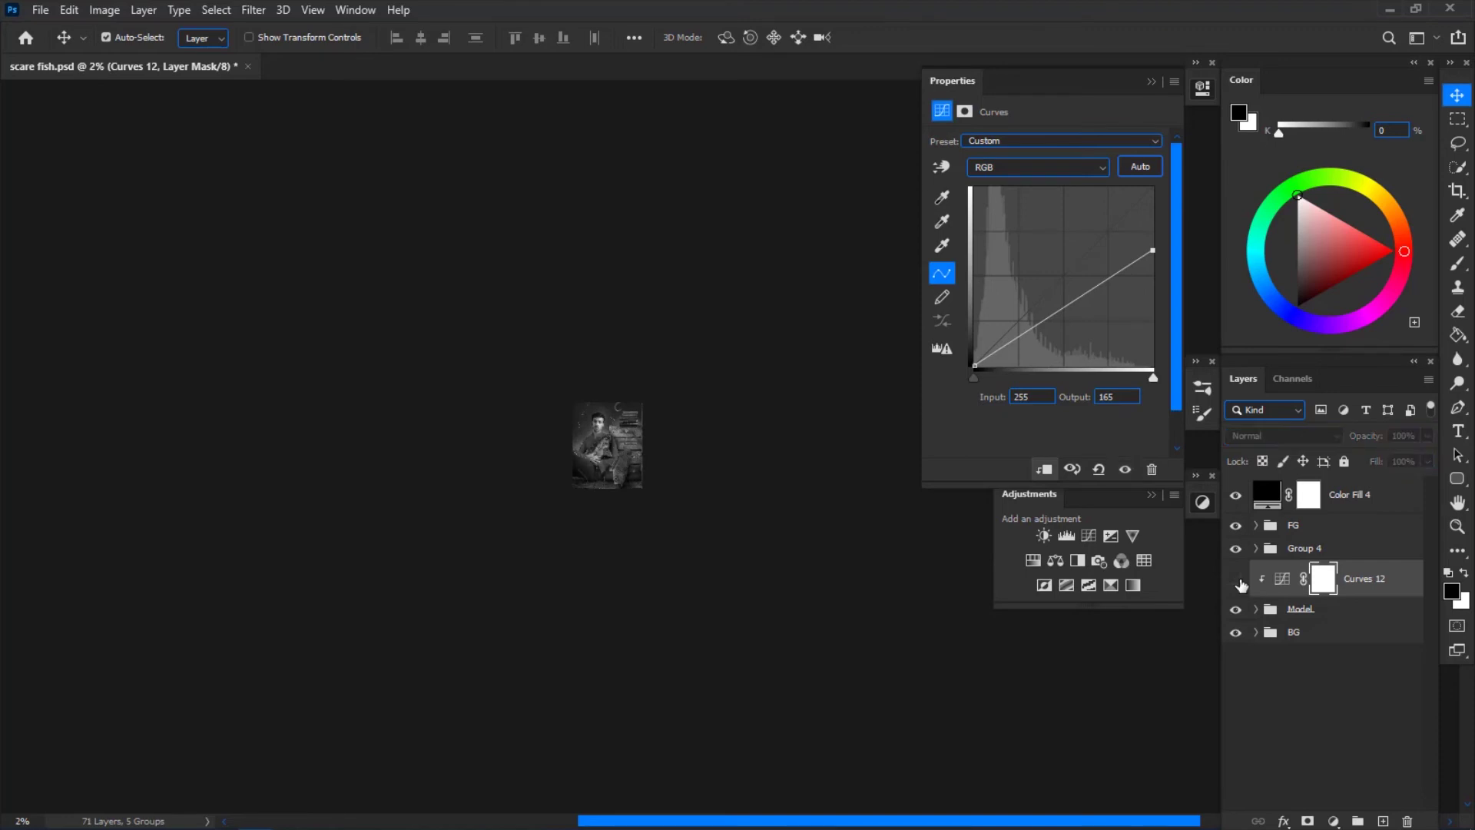
left_click(1236, 580)
left_click(1237, 581)
left_click(1236, 581)
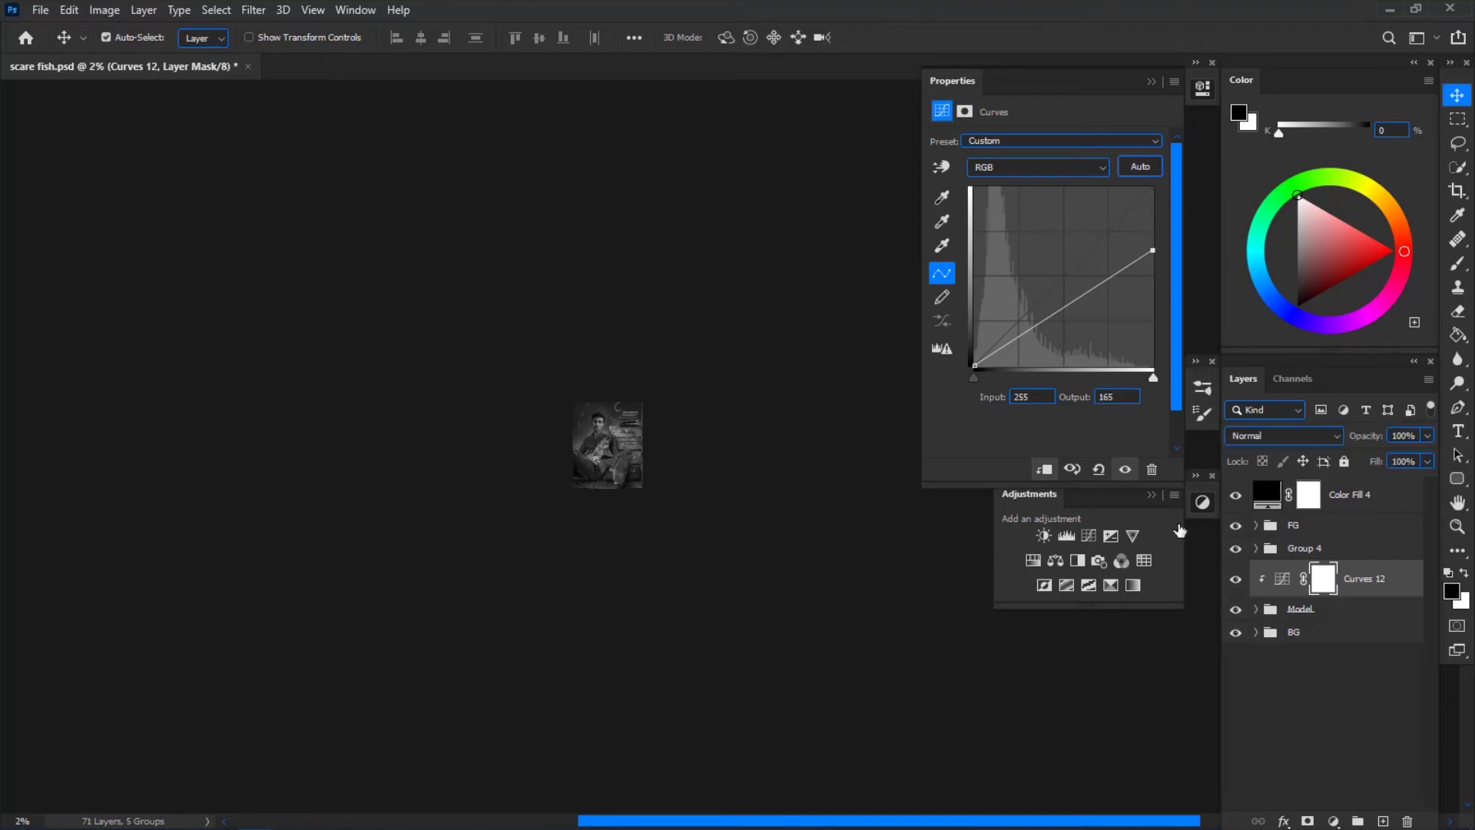
- Lower the Curves 12 white point to output 160 and compare the subject with the layer off and on
key("ctrl+0")
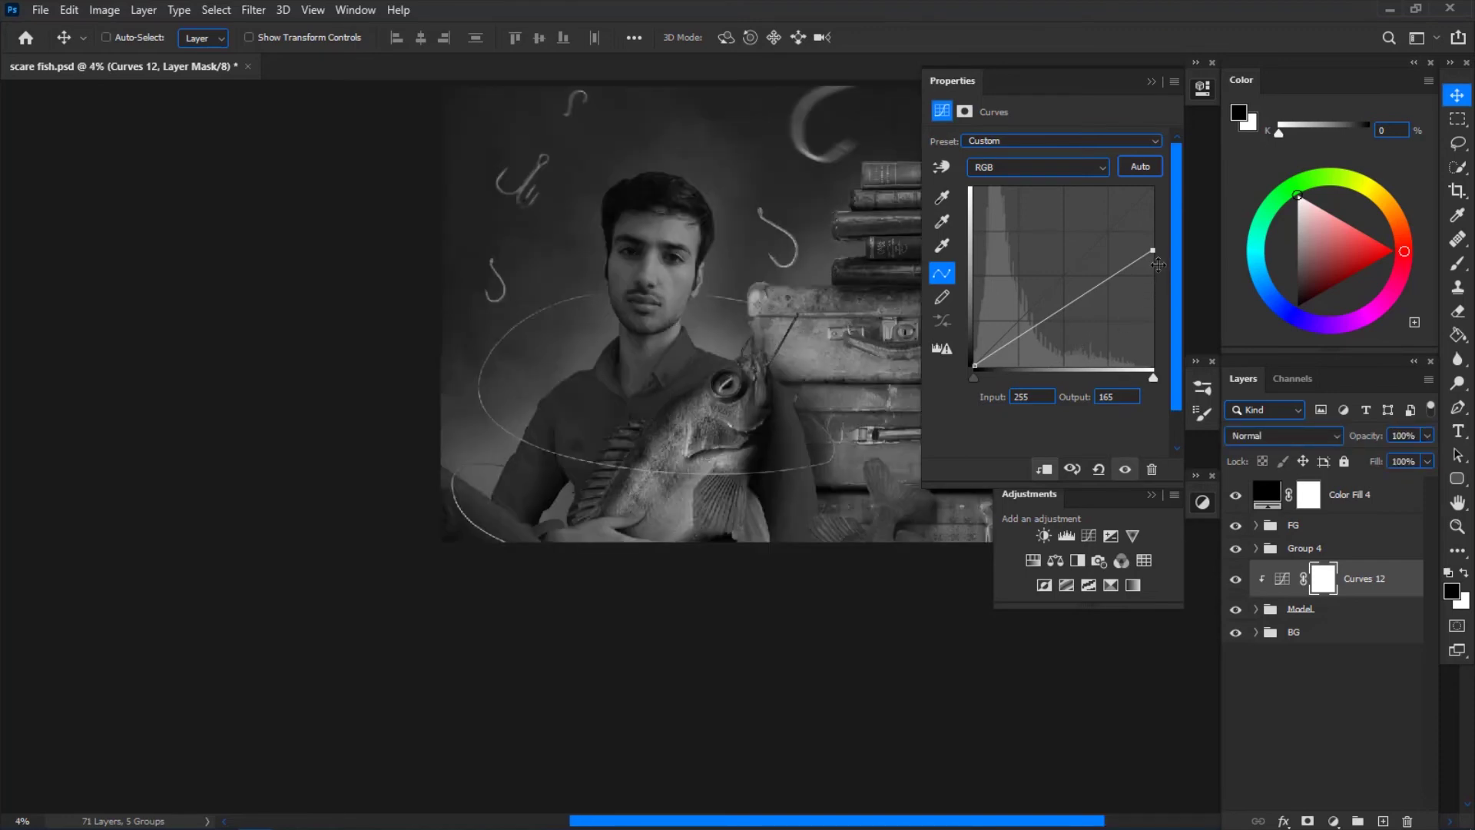
left_click_drag(1152, 250, 1152, 254)
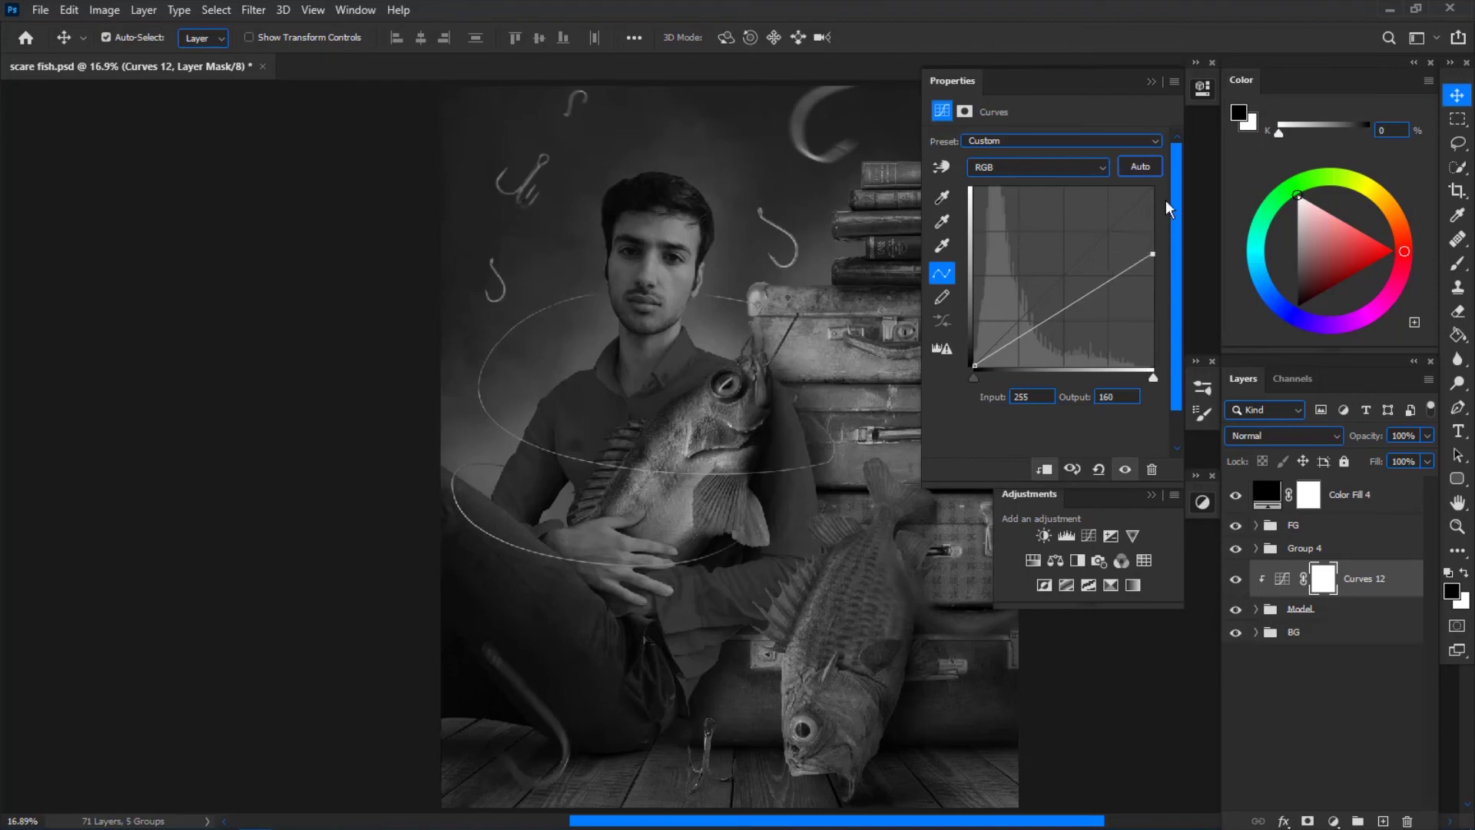
left_click(1151, 80)
left_click(1236, 580)
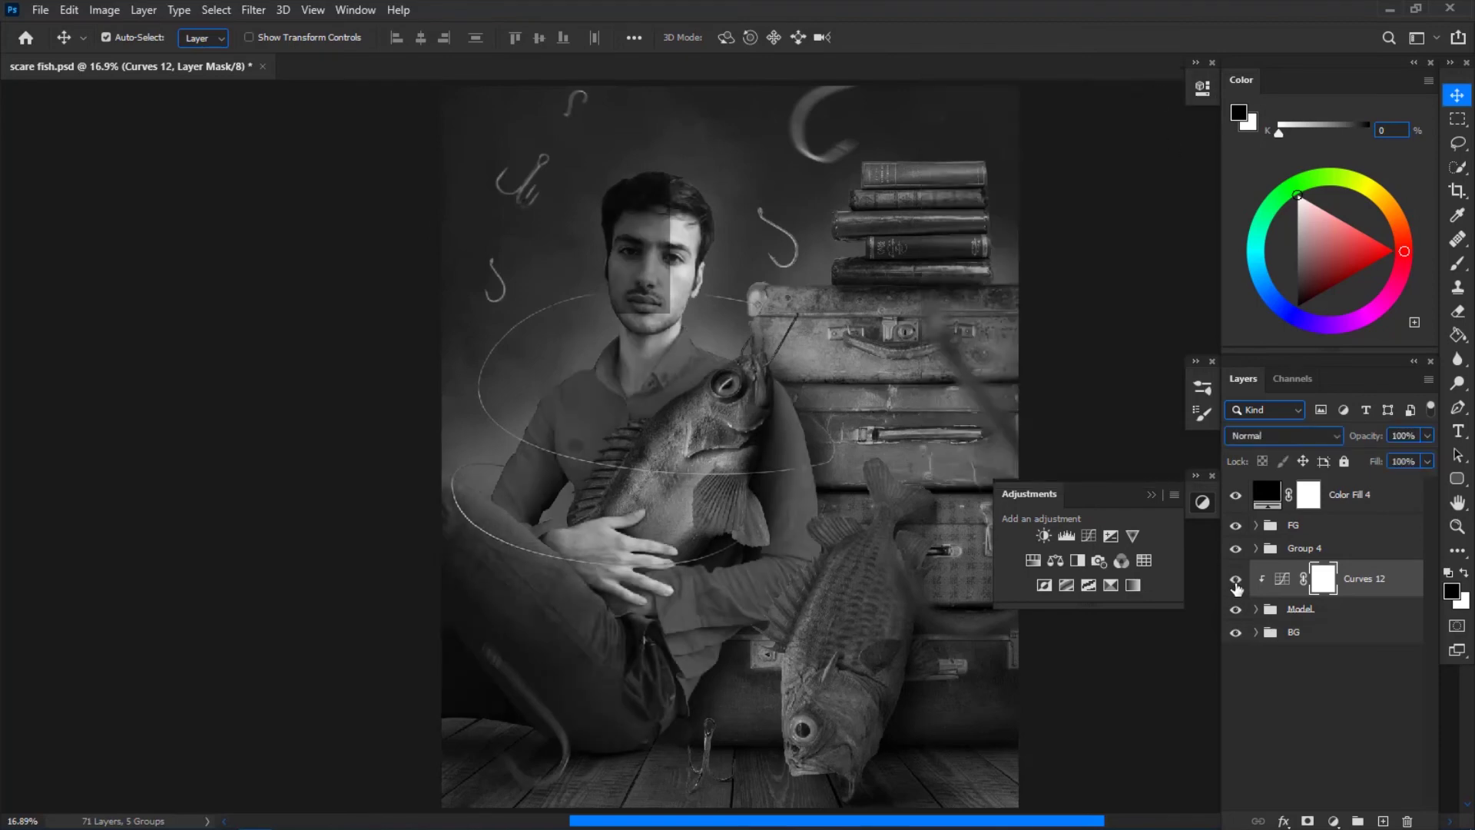
left_click(1235, 581)
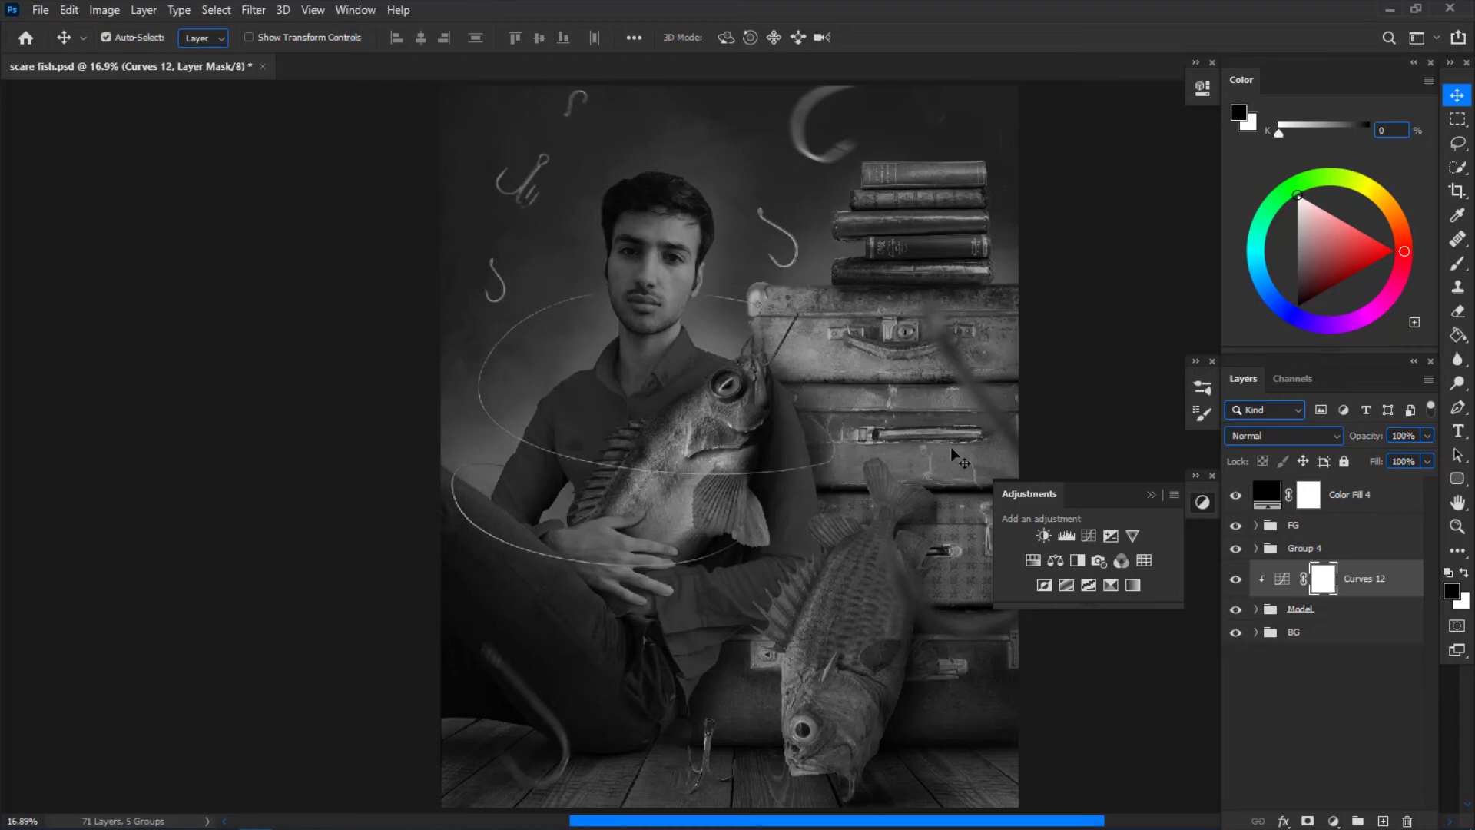
- Add another clipped Curves layer above Curves 12 with its white point at output 192, and invert its mask to black
left_click(1090, 536)
left_click_drag(1151, 192, 1153, 232)
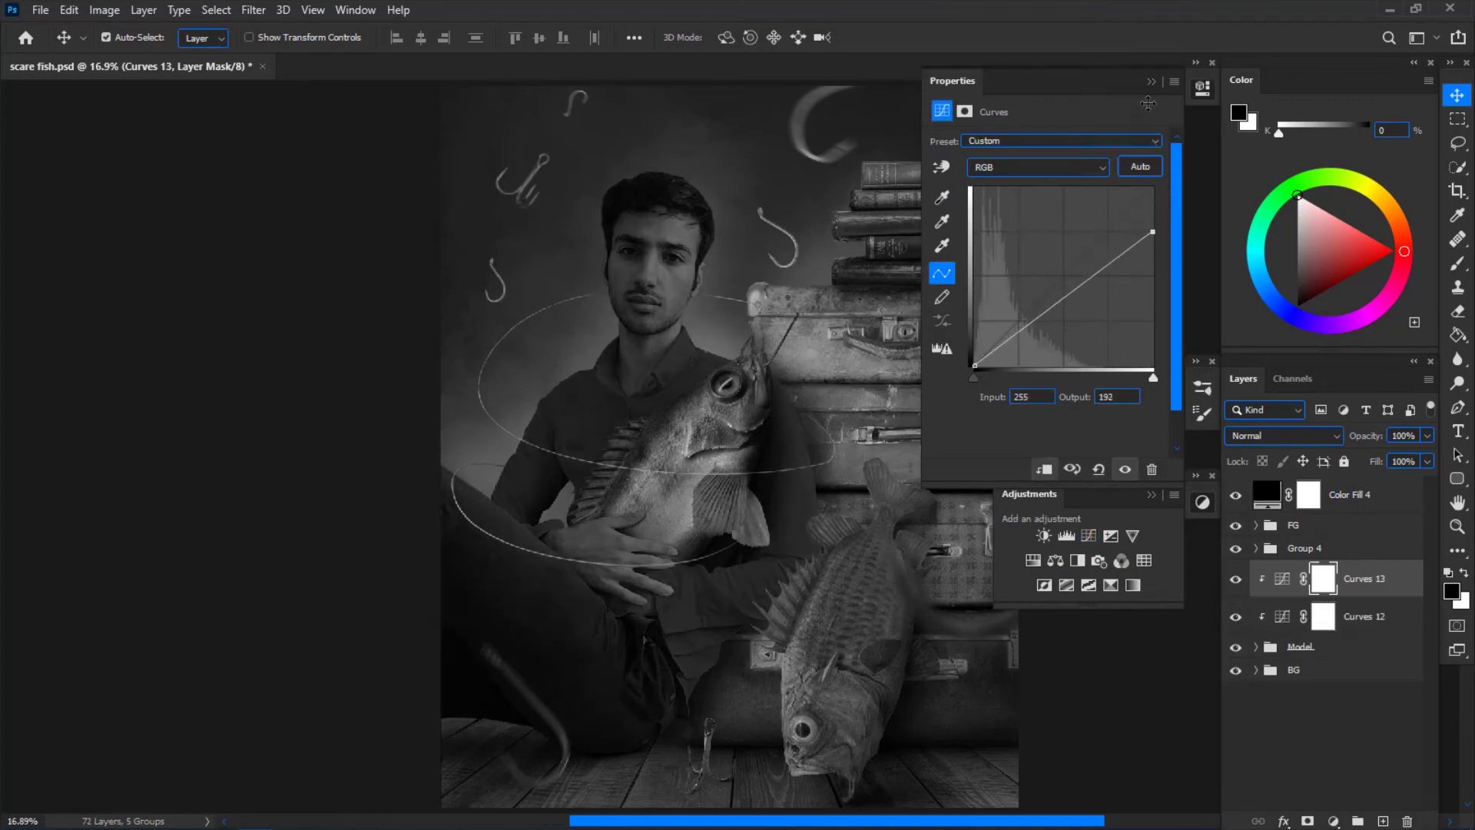
left_click(1204, 88)
key("ctrl+i")
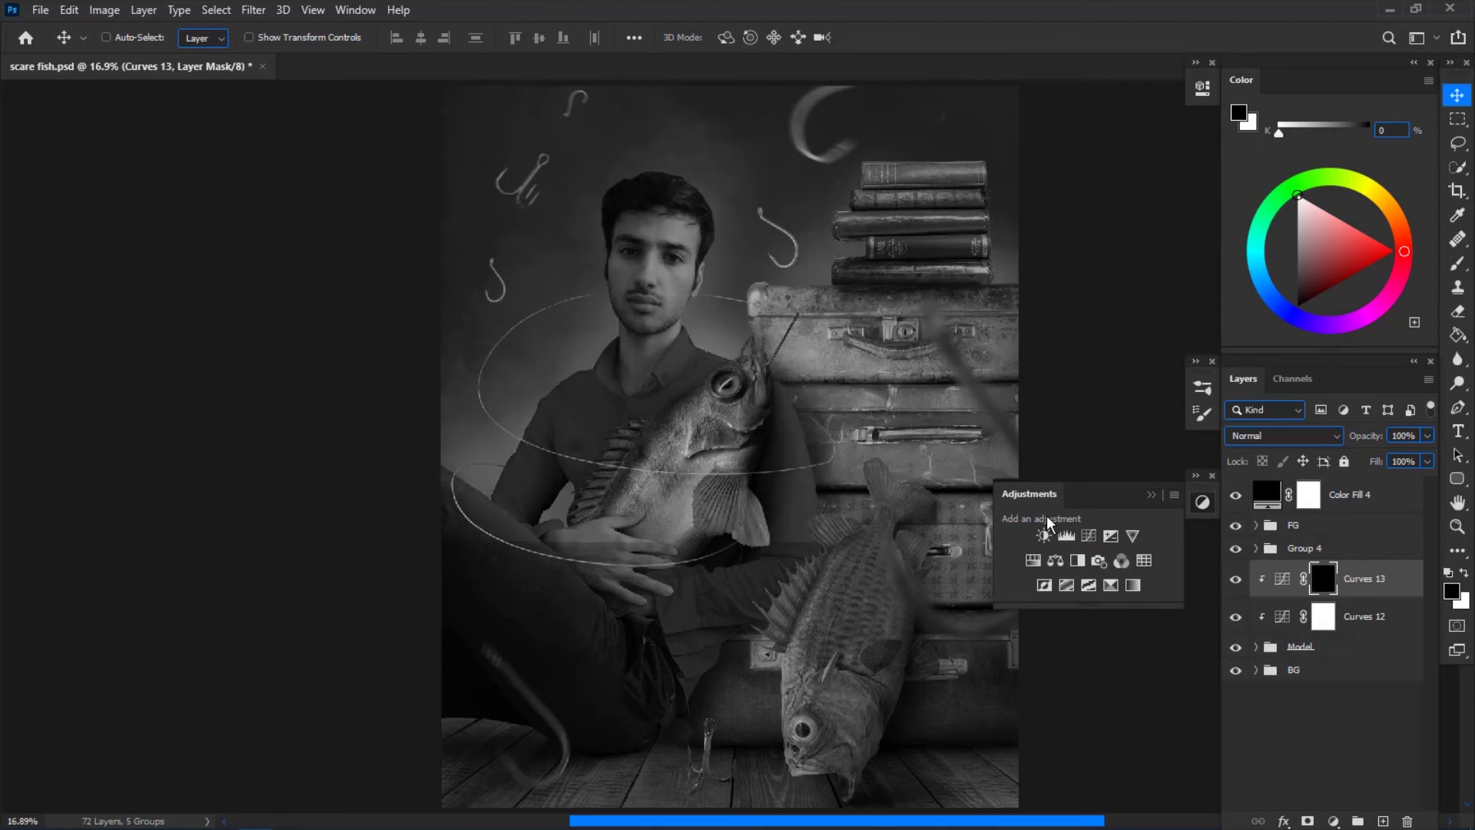
- Paint the Curves 13 mask over the subject's face with a soft white brush at 4% flow
key("b")
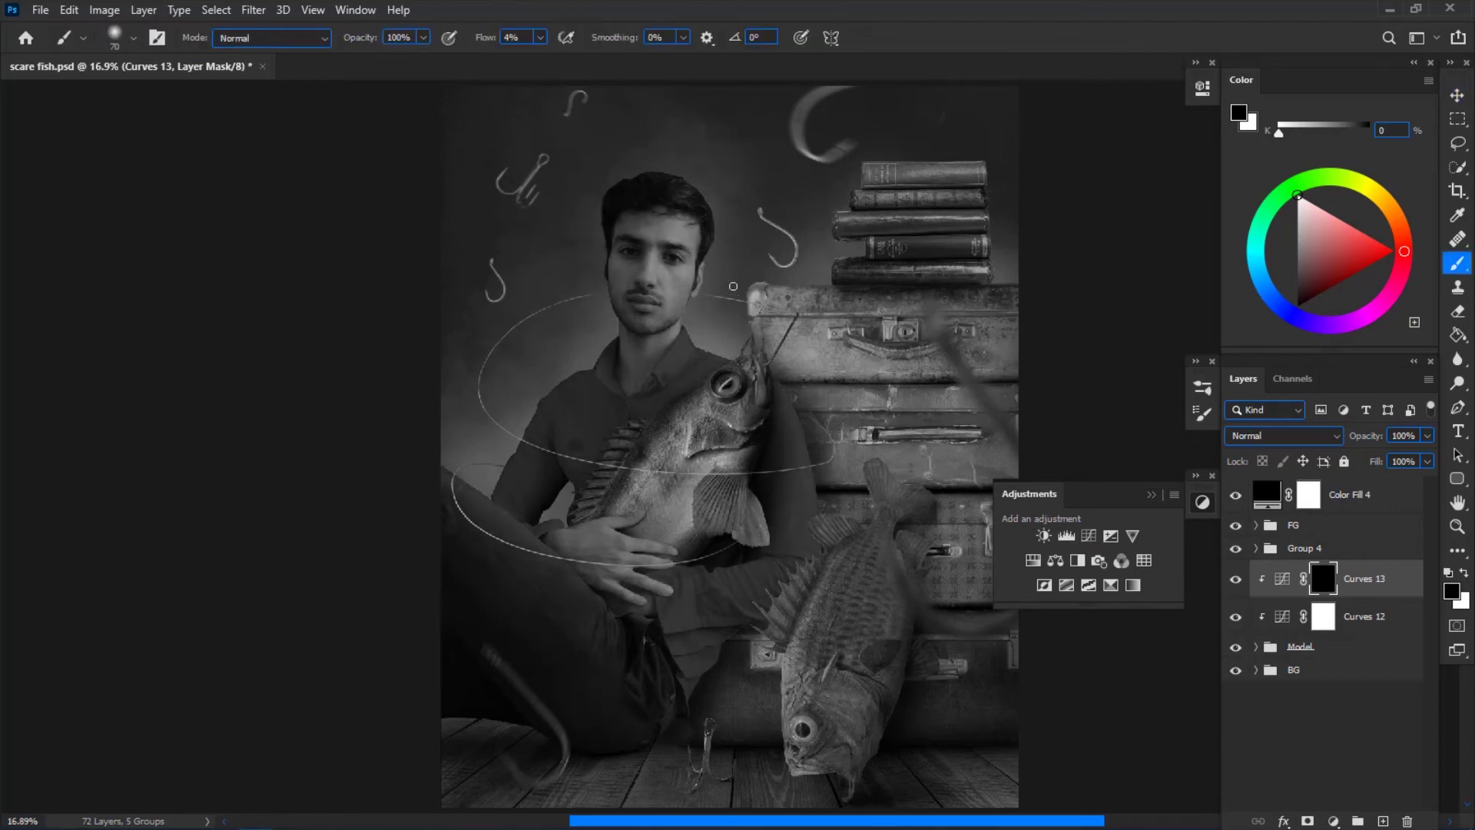
key("bracketright")
key("bracketright")
key("bracketright")
key("bracketright")
key("bracketright")
key("x")
key("bracketright")
key("bracketright")
key("bracketright")
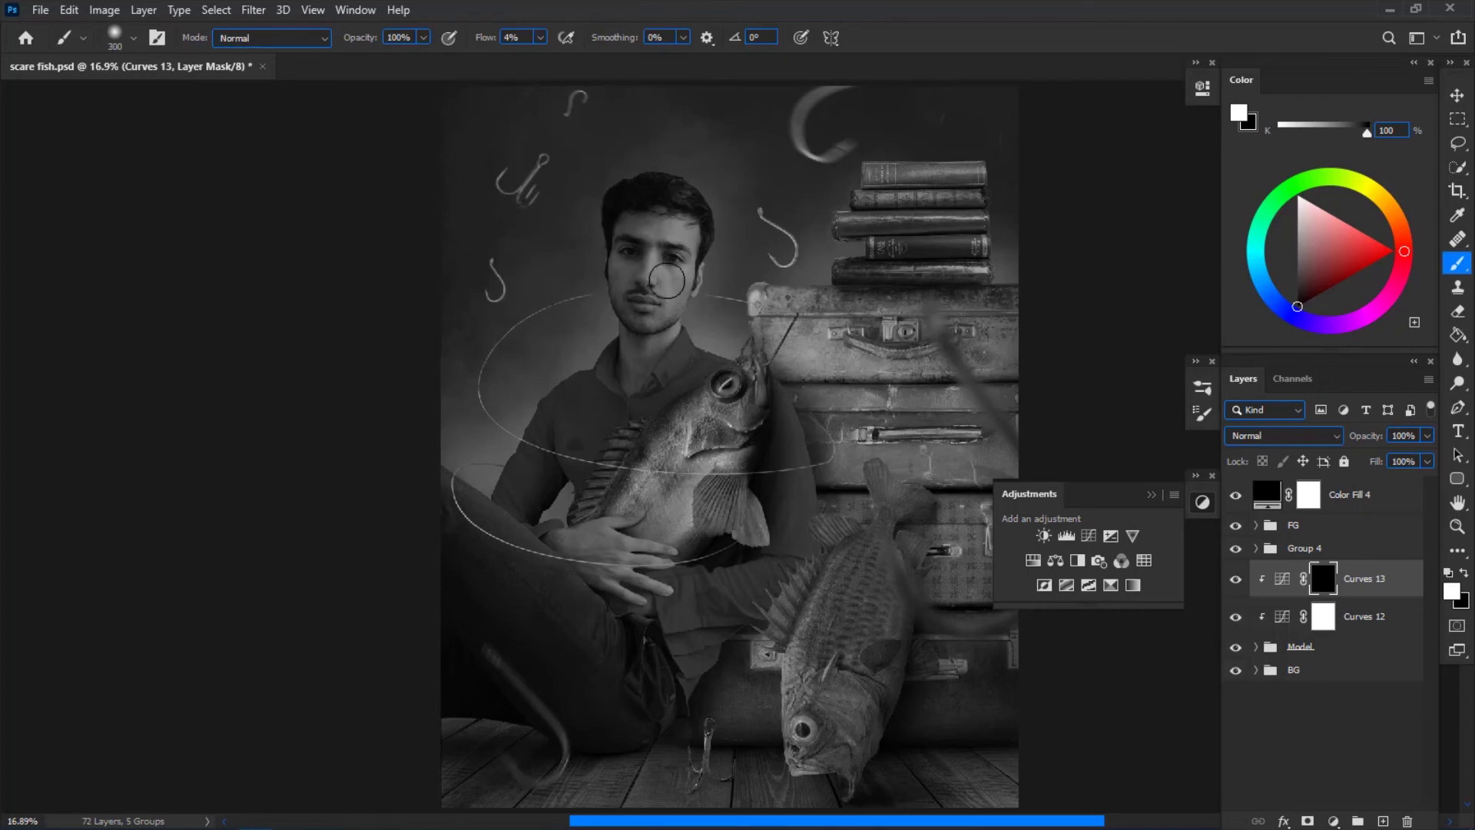
key("bracketleft")
key("bracketleft")
key("bracketright")
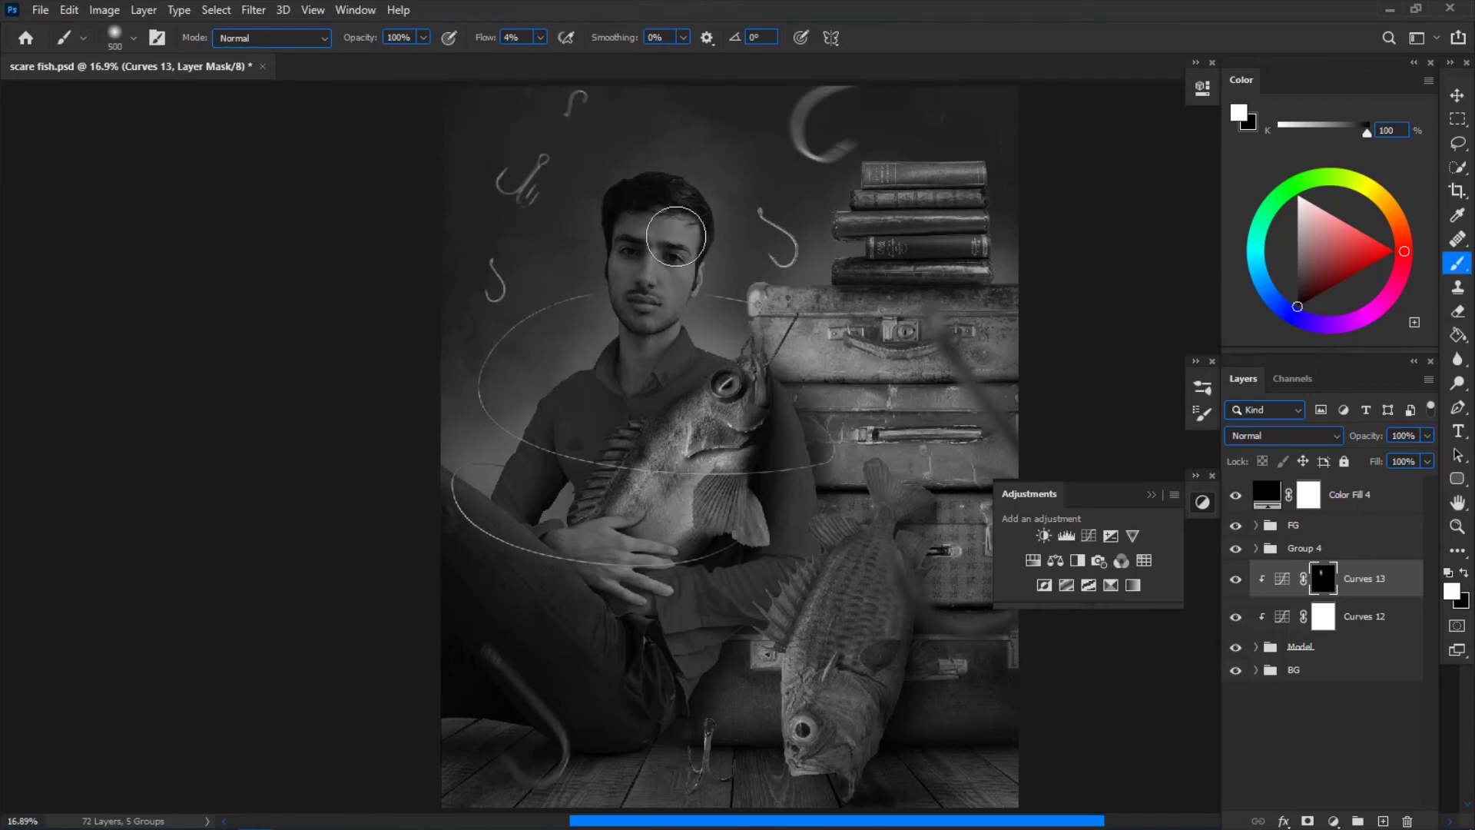
- Hide the black Color Fill 4 check layer and compare the image with Curves 13 off and on
left_click(1236, 495)
left_click(1235, 579)
left_click(1235, 578)
- Add a gray 808080 solid color fill layer above Color Fill 4 and set it to the Luminosity blend mode
left_click_drag(1369, 435, 1361, 435)
left_click(1351, 503)
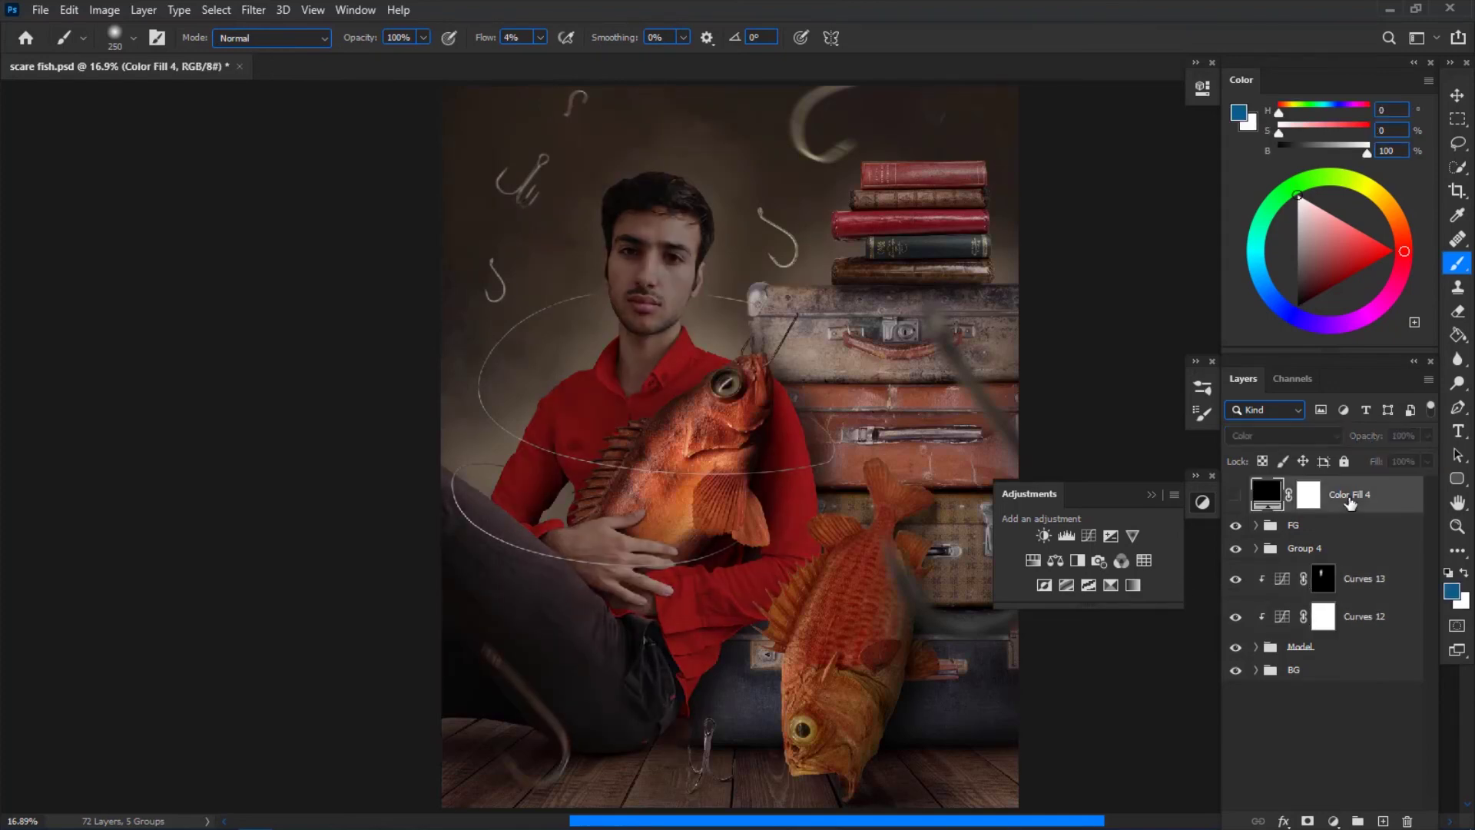
key("ctrl+shift+n")
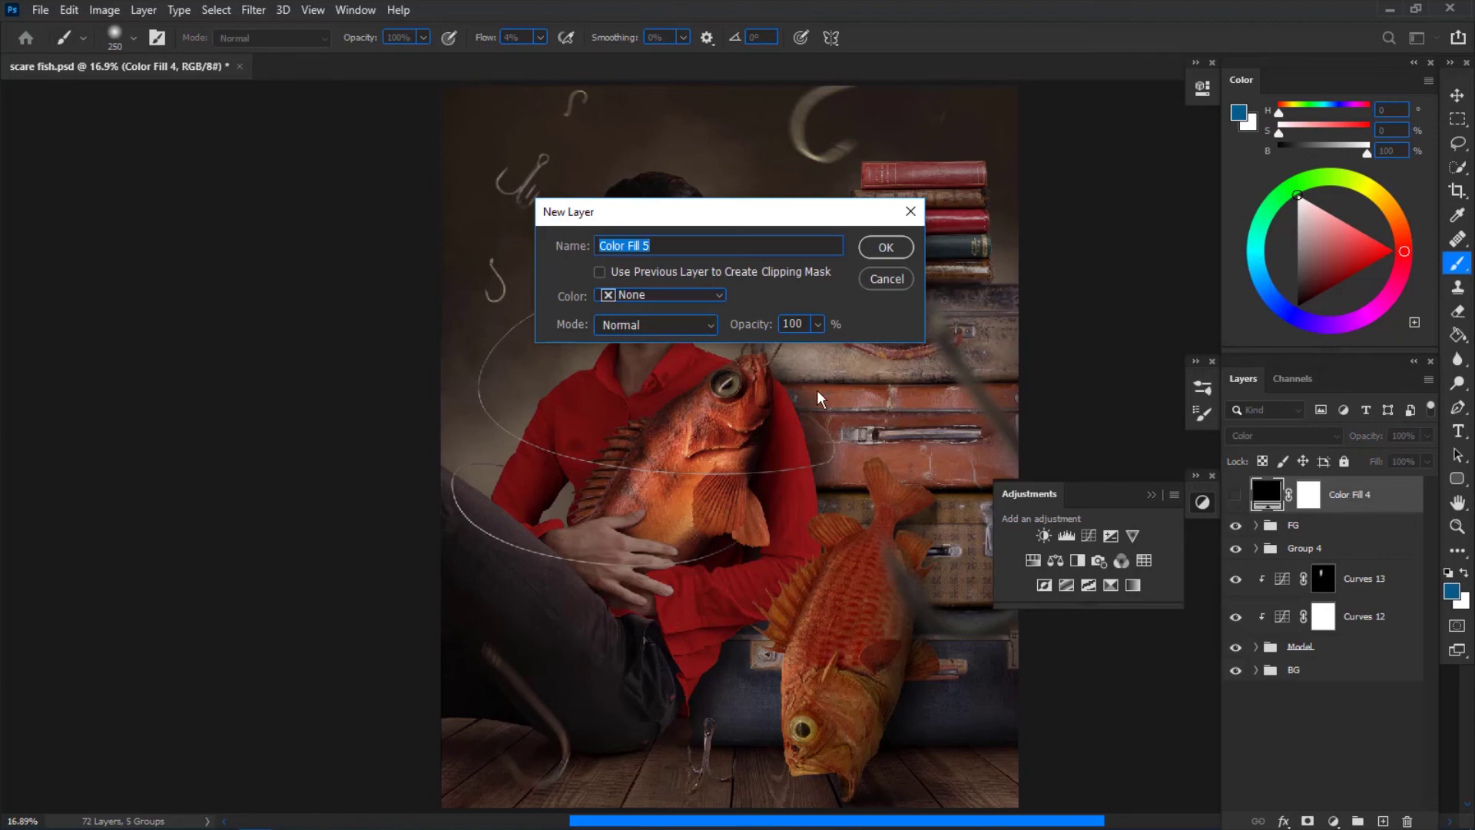
left_click(886, 247)
double_click(1135, 463)
type("808080")
left_click(1251, 173)
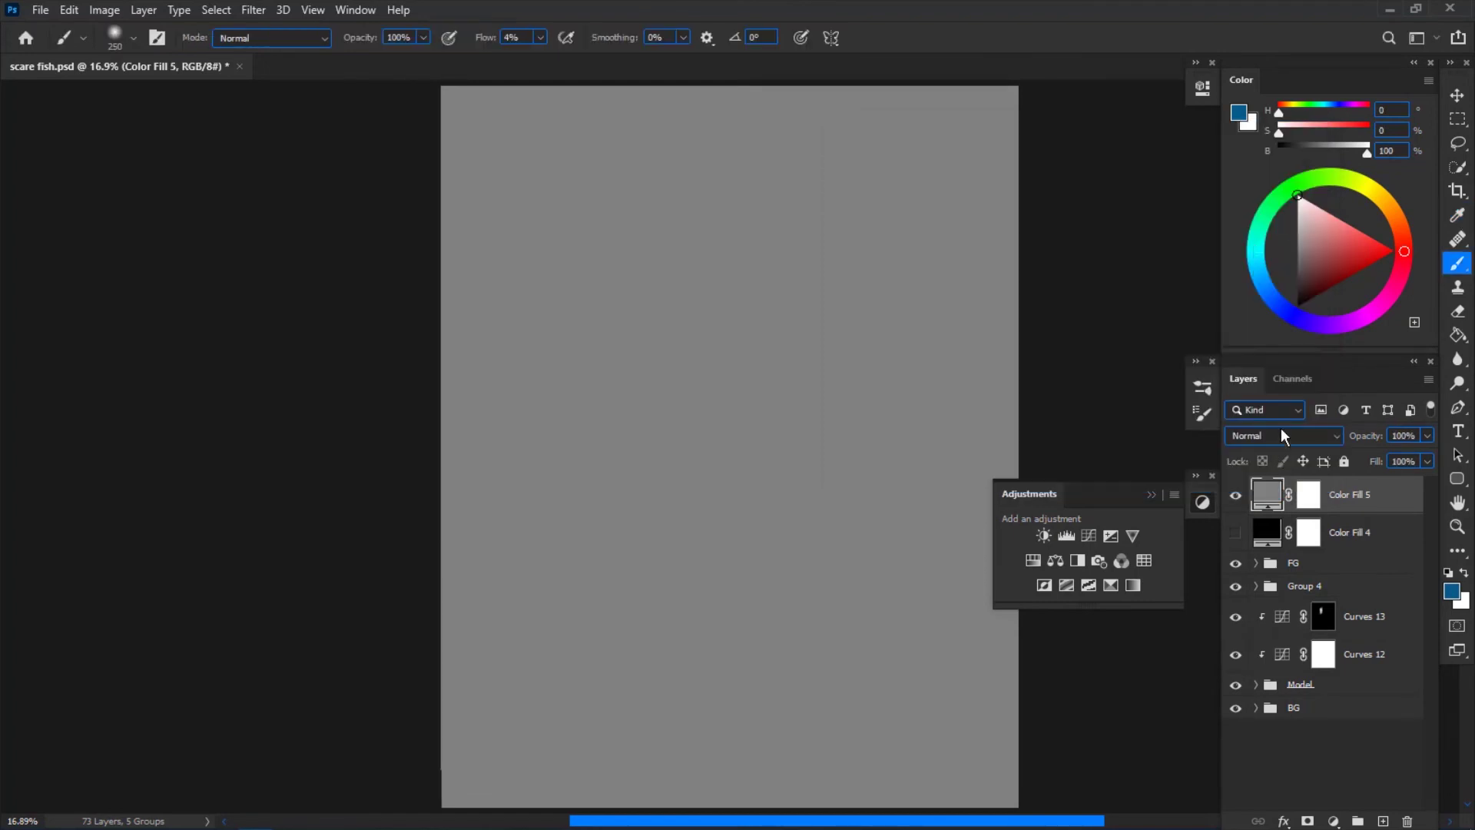
left_click(1281, 435)
left_click(1252, 810)
- Add a Curves layer above Color Fill 5 with a steep S-curve, its lower point at input 131, output 35, and hide both check layers
left_click(1087, 535)
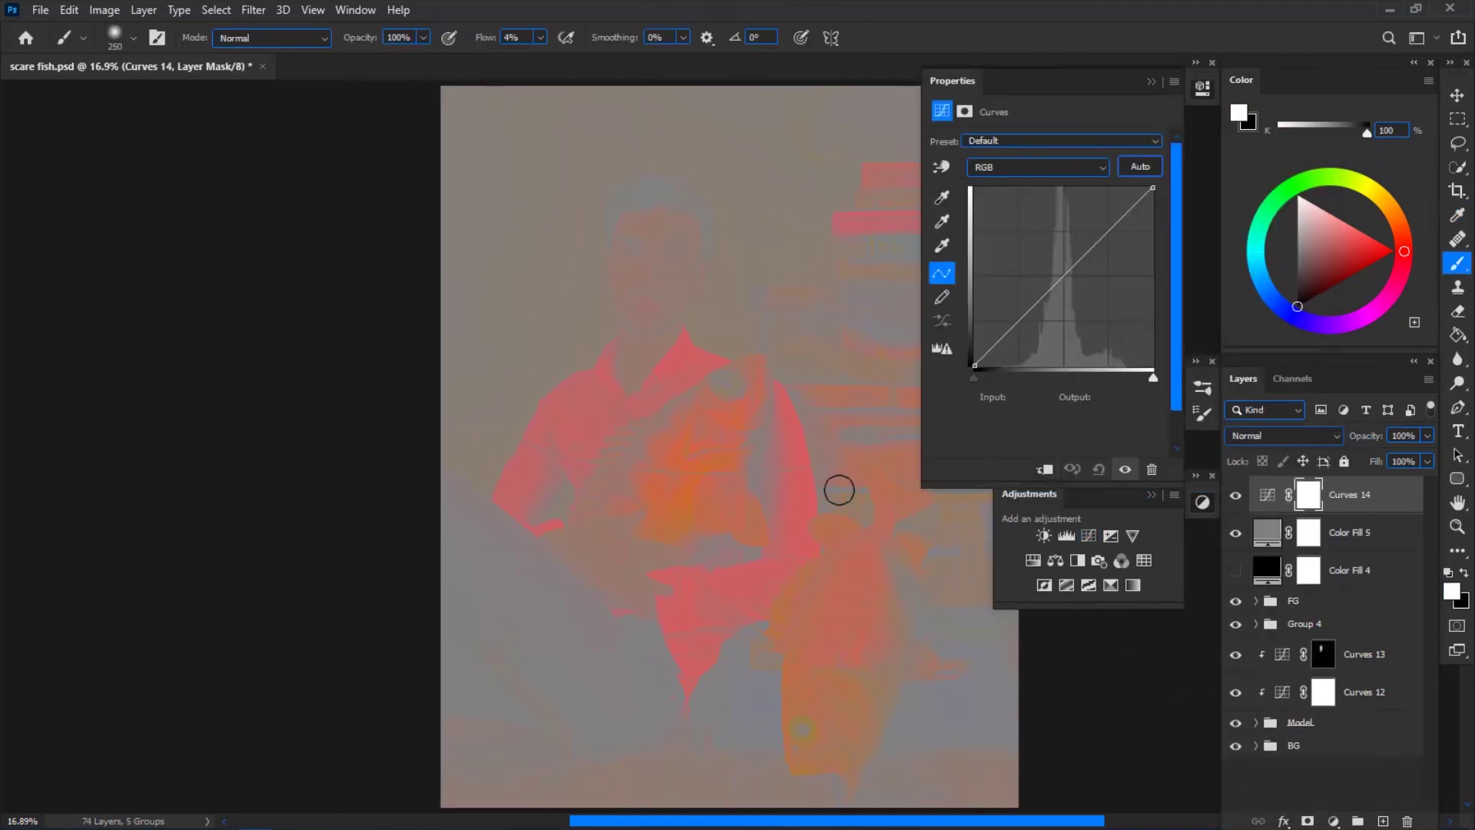
left_click_drag(816, 494, 643, 488)
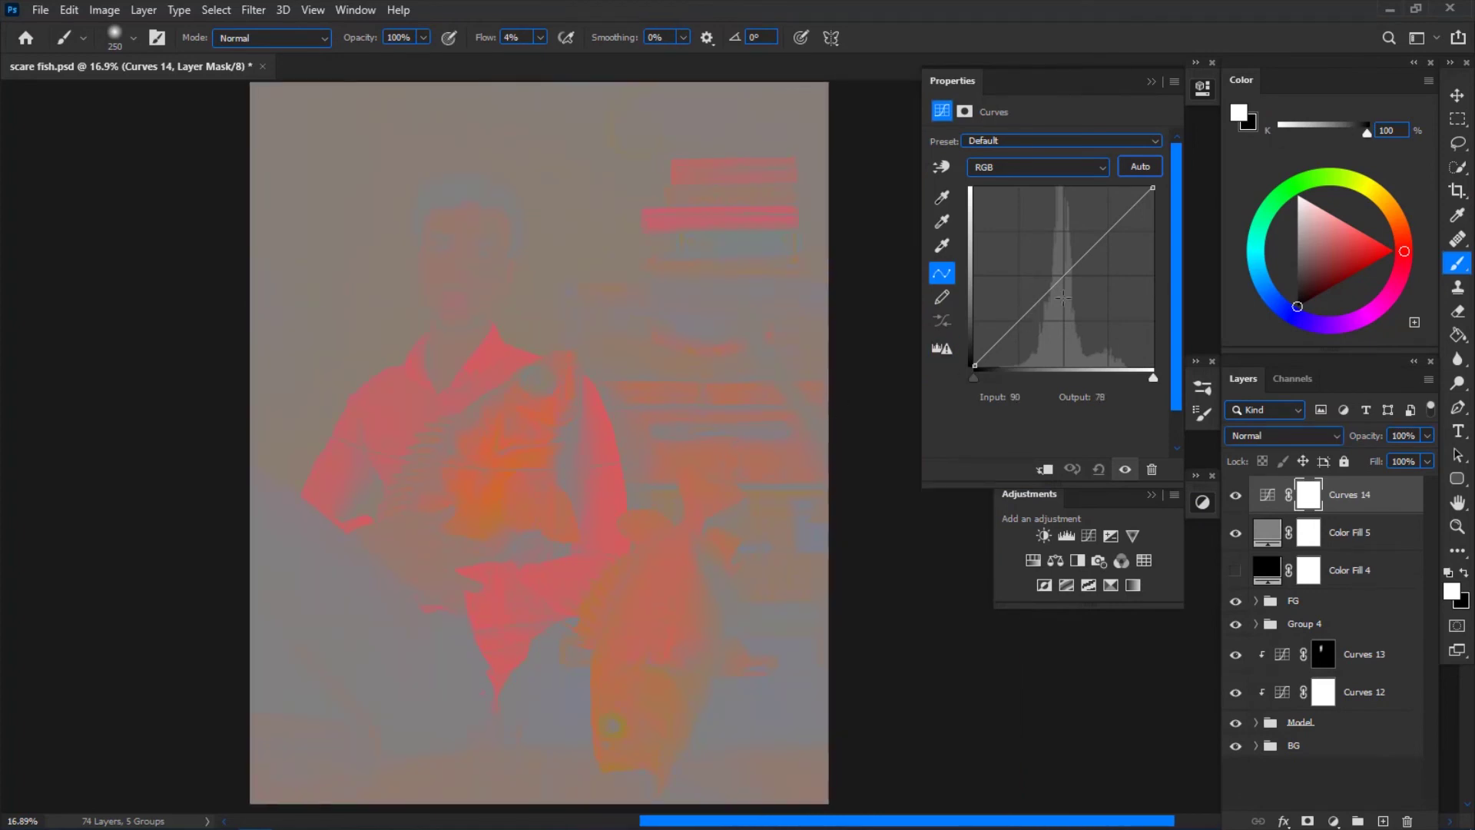
left_click(1090, 250)
left_click_drag(1025, 328, 1048, 338)
left_click_drag(1090, 254, 1107, 226)
left_click_drag(1049, 338, 1065, 342)
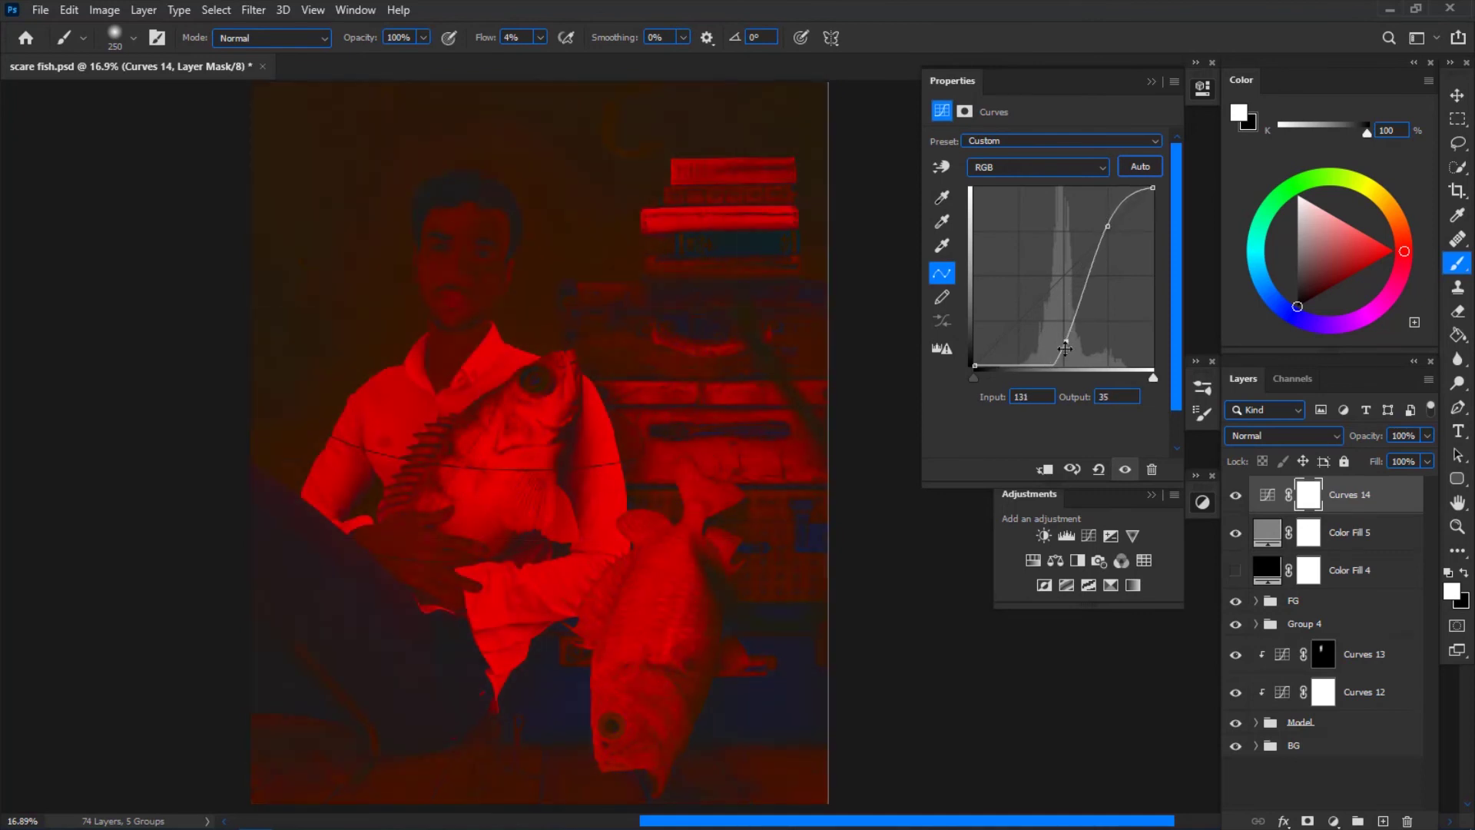
left_click(1151, 81)
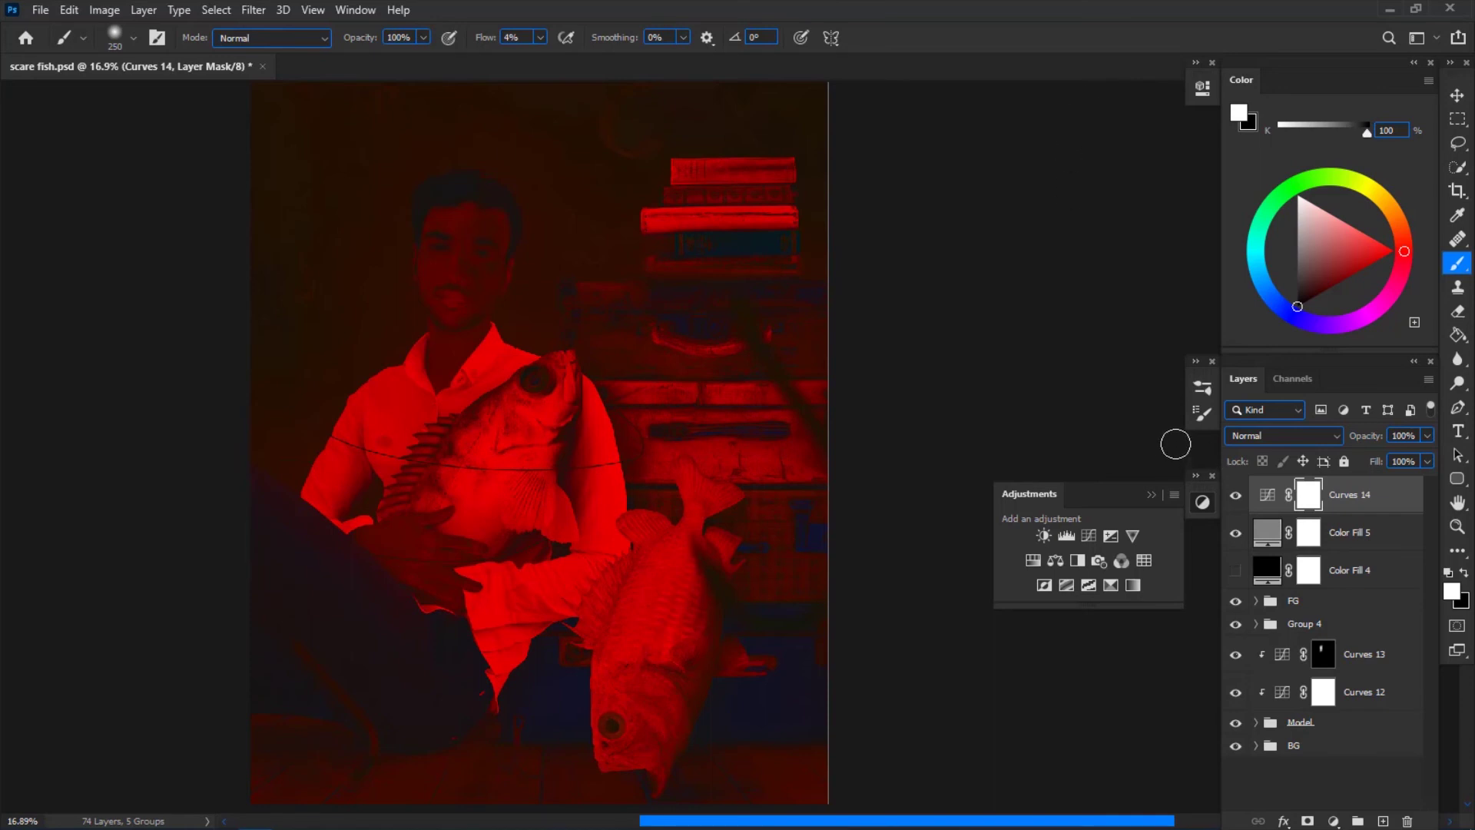
left_click(1235, 495)
left_click(1235, 535)
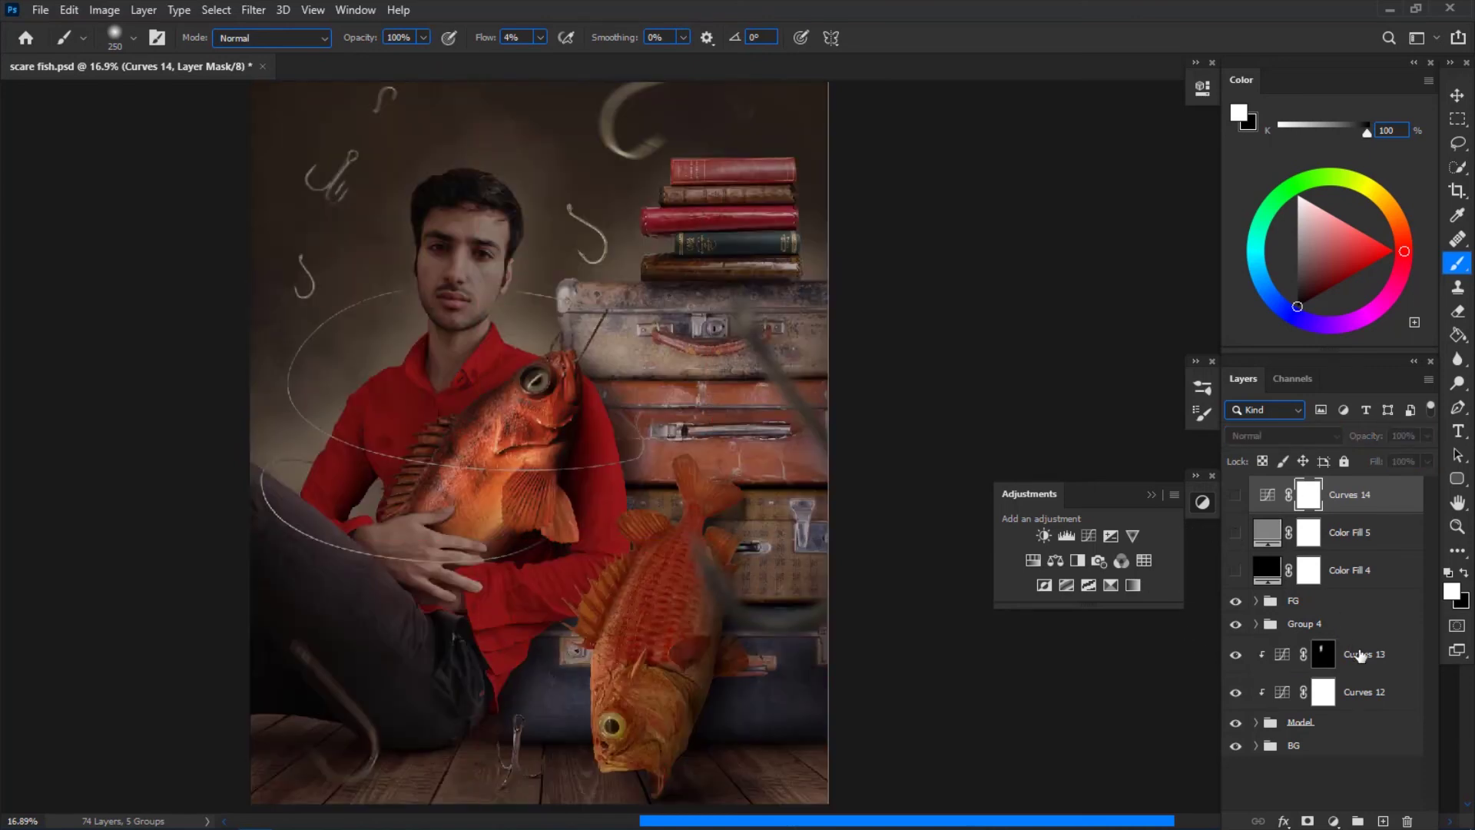
- Add a Gradient Map adjustment layer above Curves 13 and clip it to the layers below
left_click(1360, 654)
left_click(1132, 585)
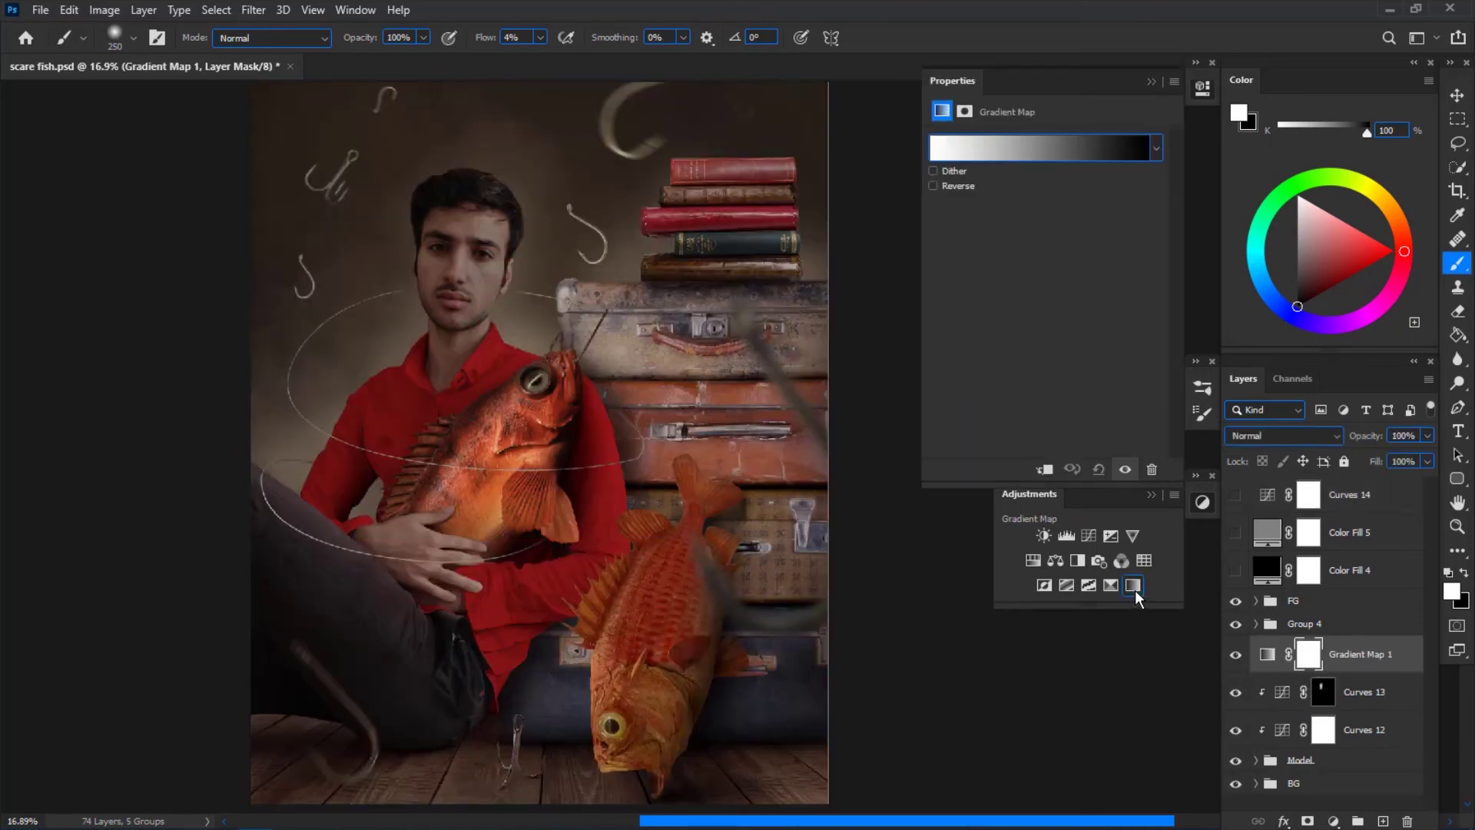
left_click(1044, 469)
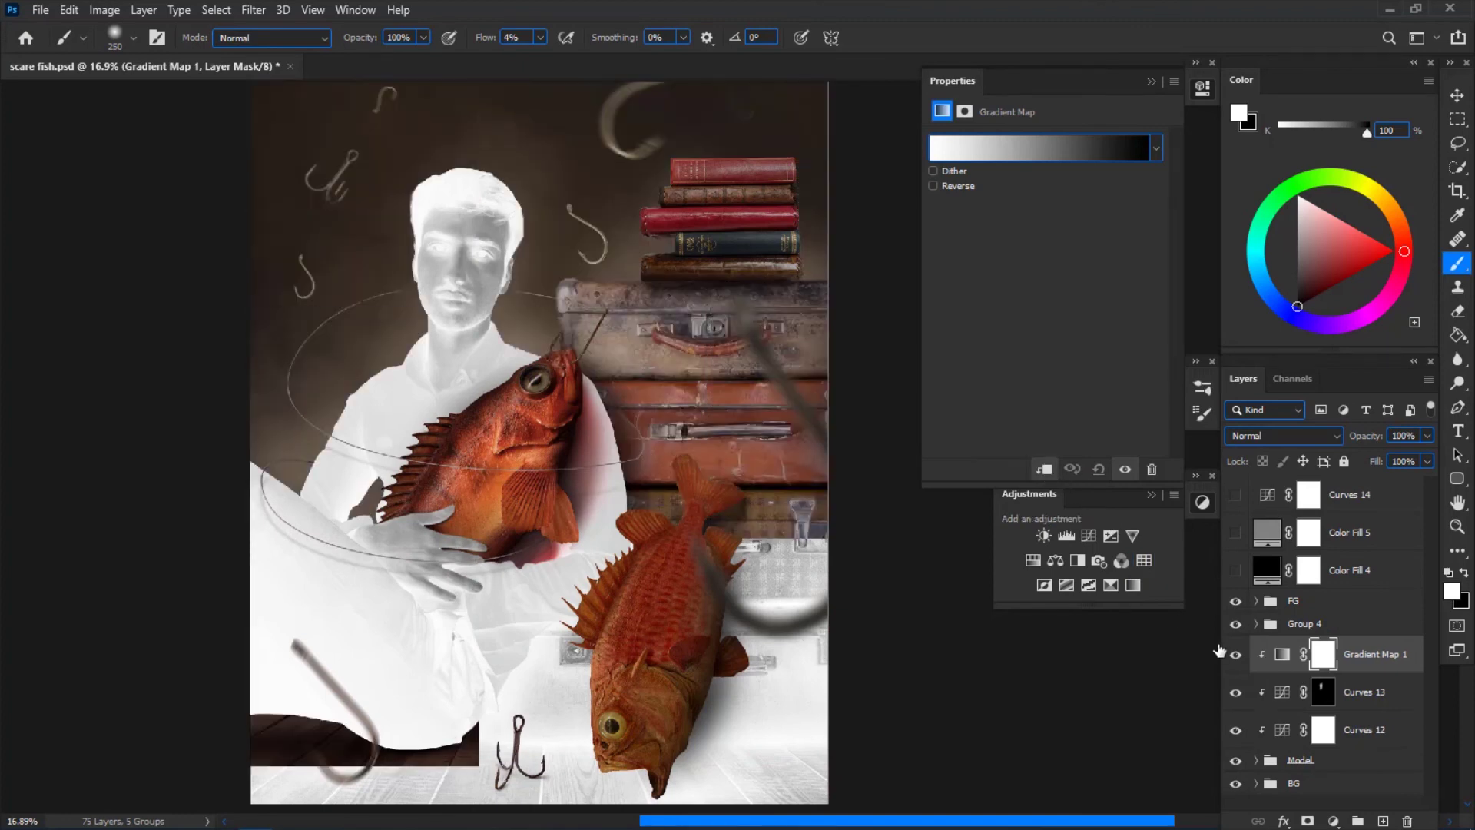
- Set the gradient's shadow stop at 0% to the very dark brown 0e0705 sampled from the wooden floor
left_click(953, 151)
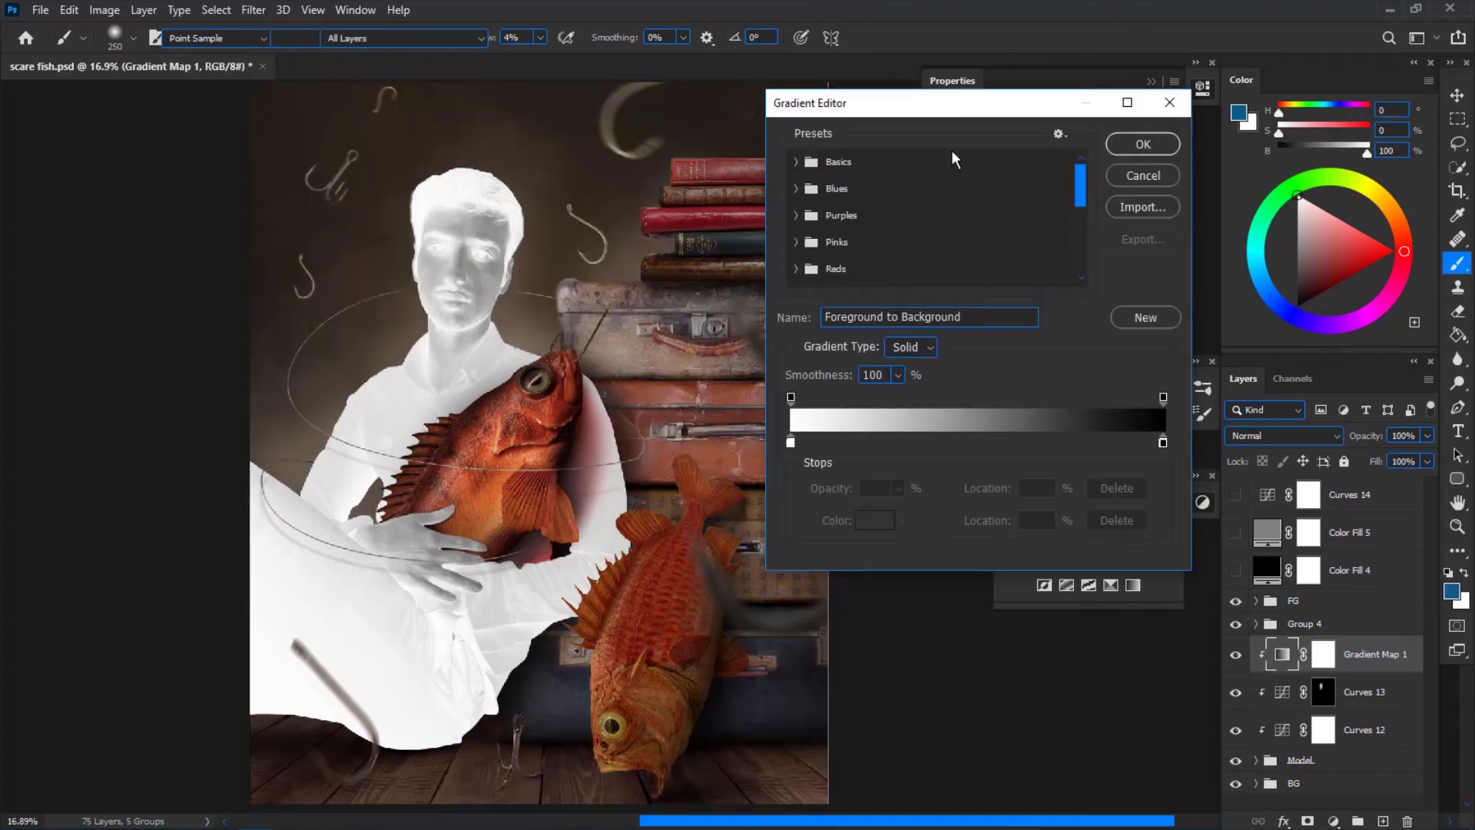
left_click_drag(1004, 105, 1059, 106)
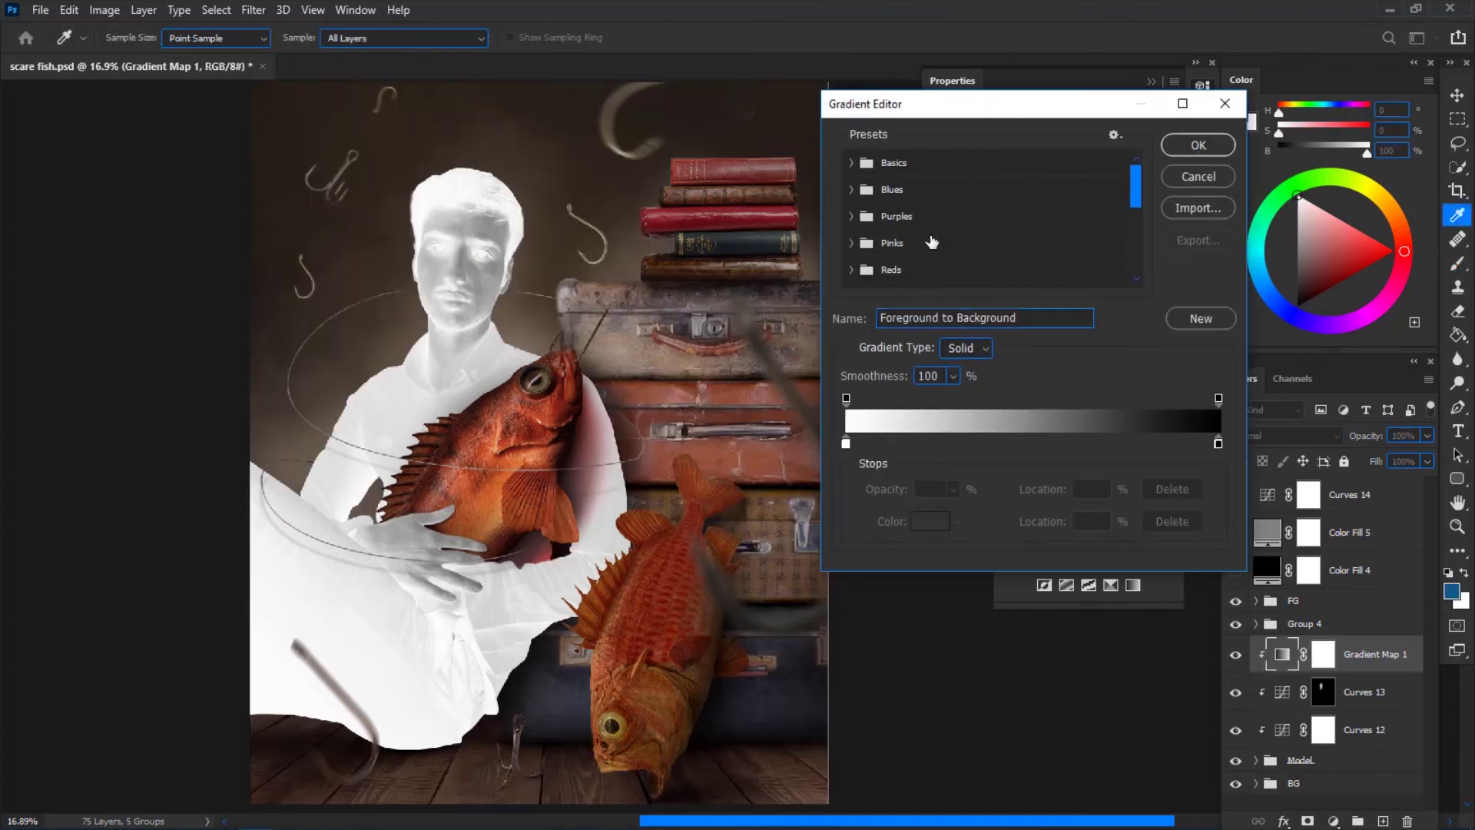
left_click(847, 443)
left_click(929, 523)
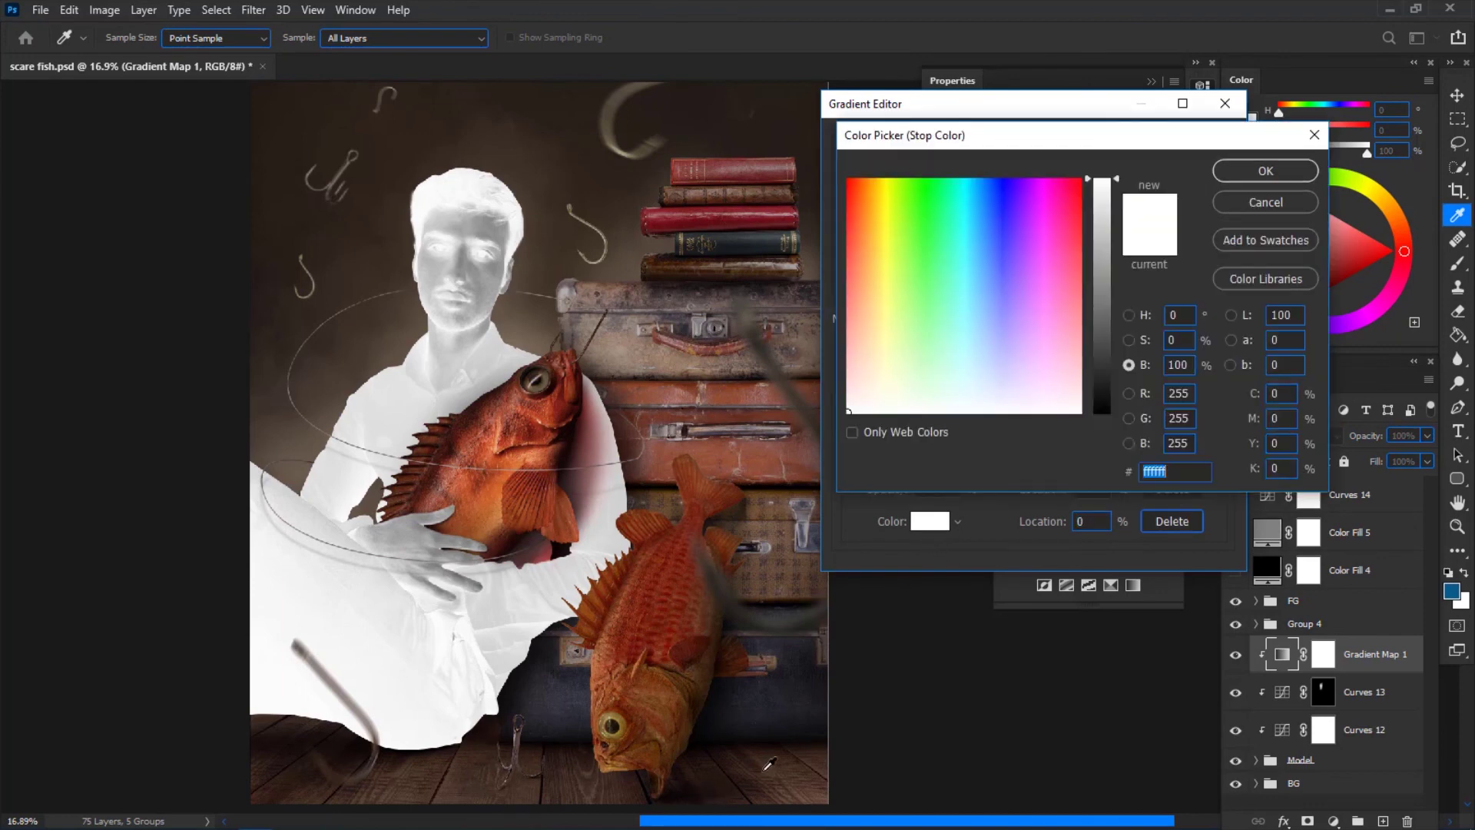
left_click(776, 743)
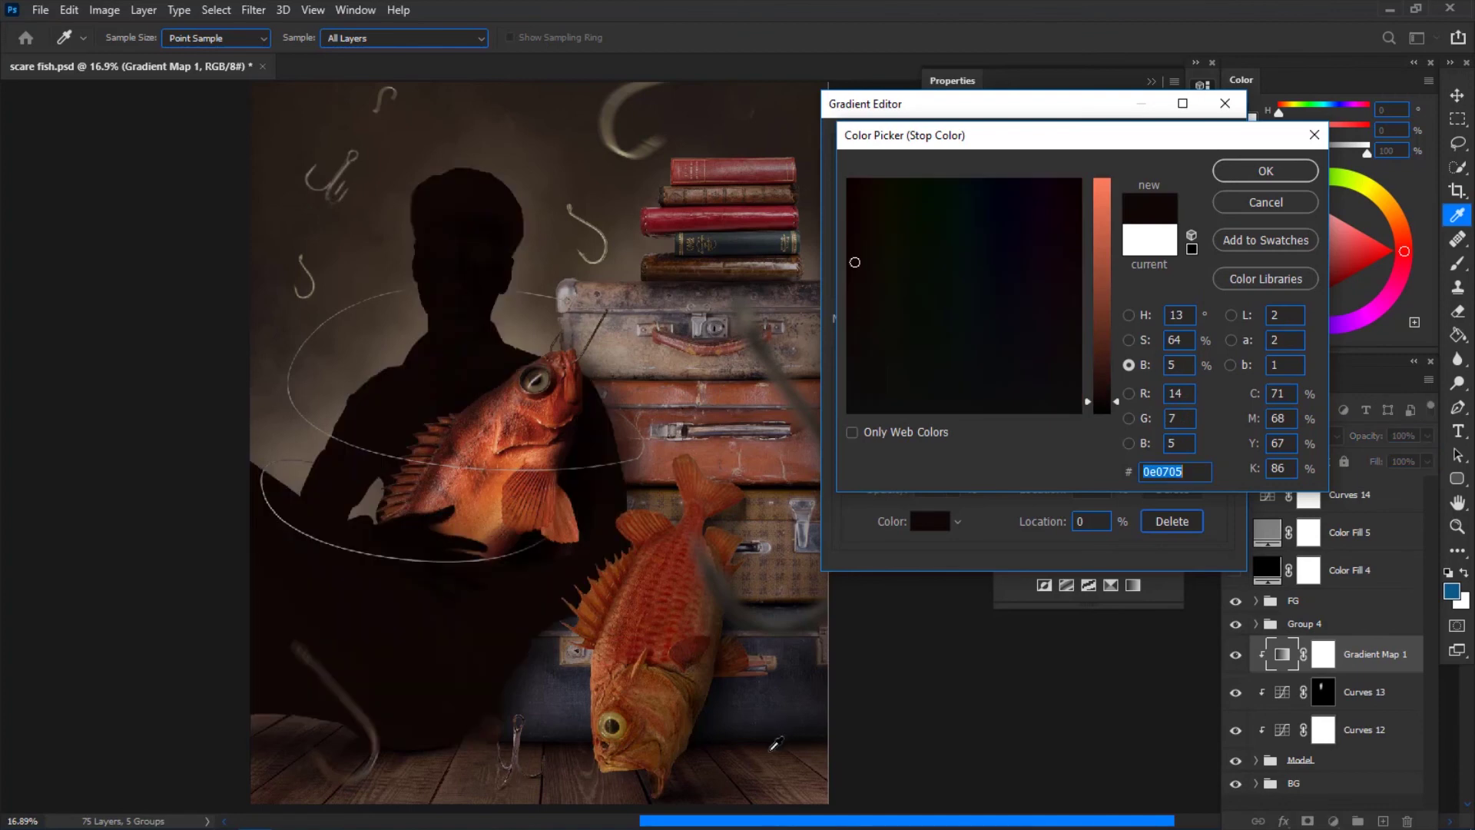
left_click(1224, 172)
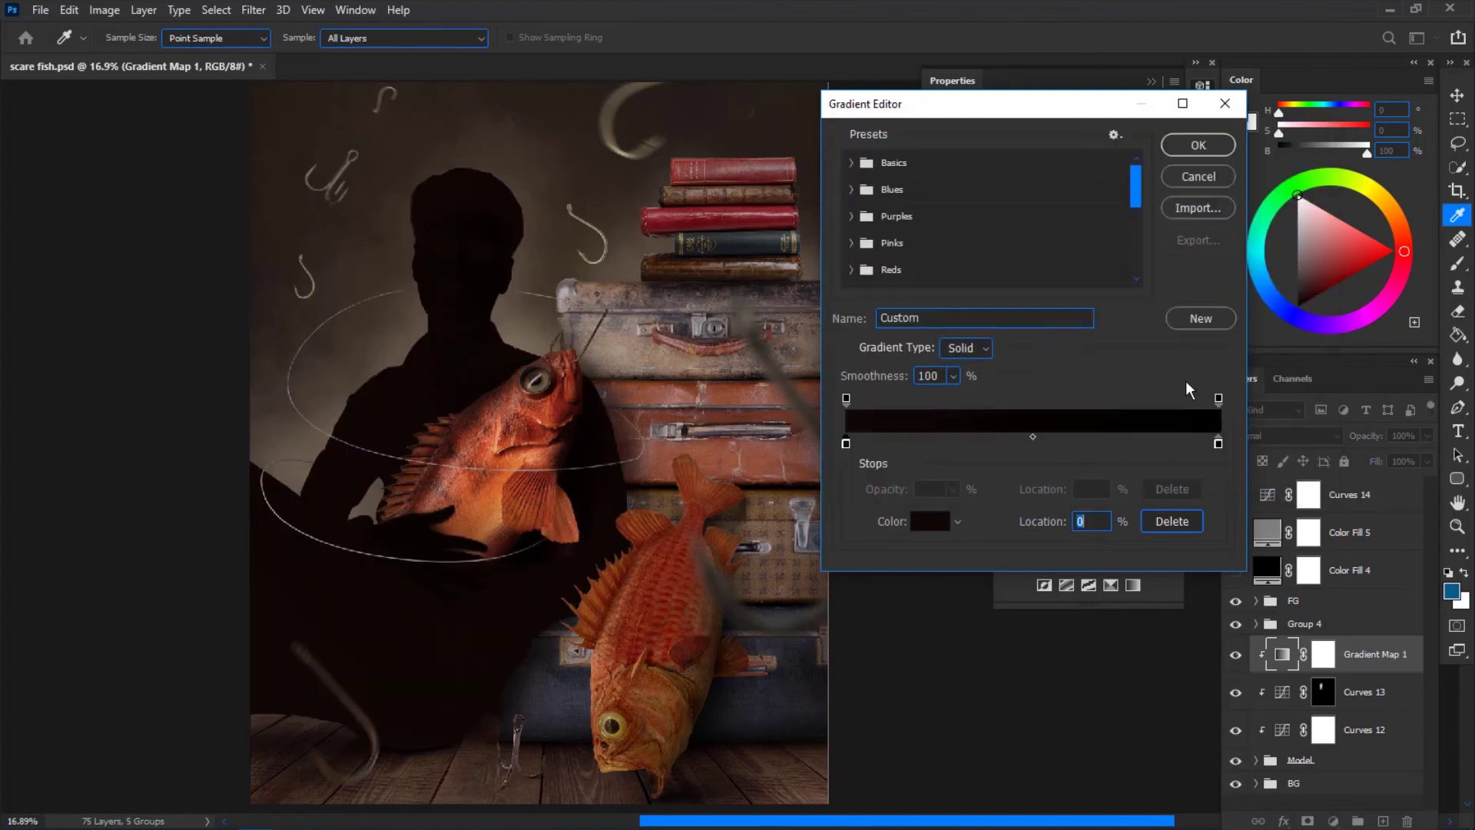
- Set the gradient's highlight stop at 100% to the light peach eecdae by sampling the backdrop beside the man and brightening it
left_click(1218, 443)
left_click(921, 529)
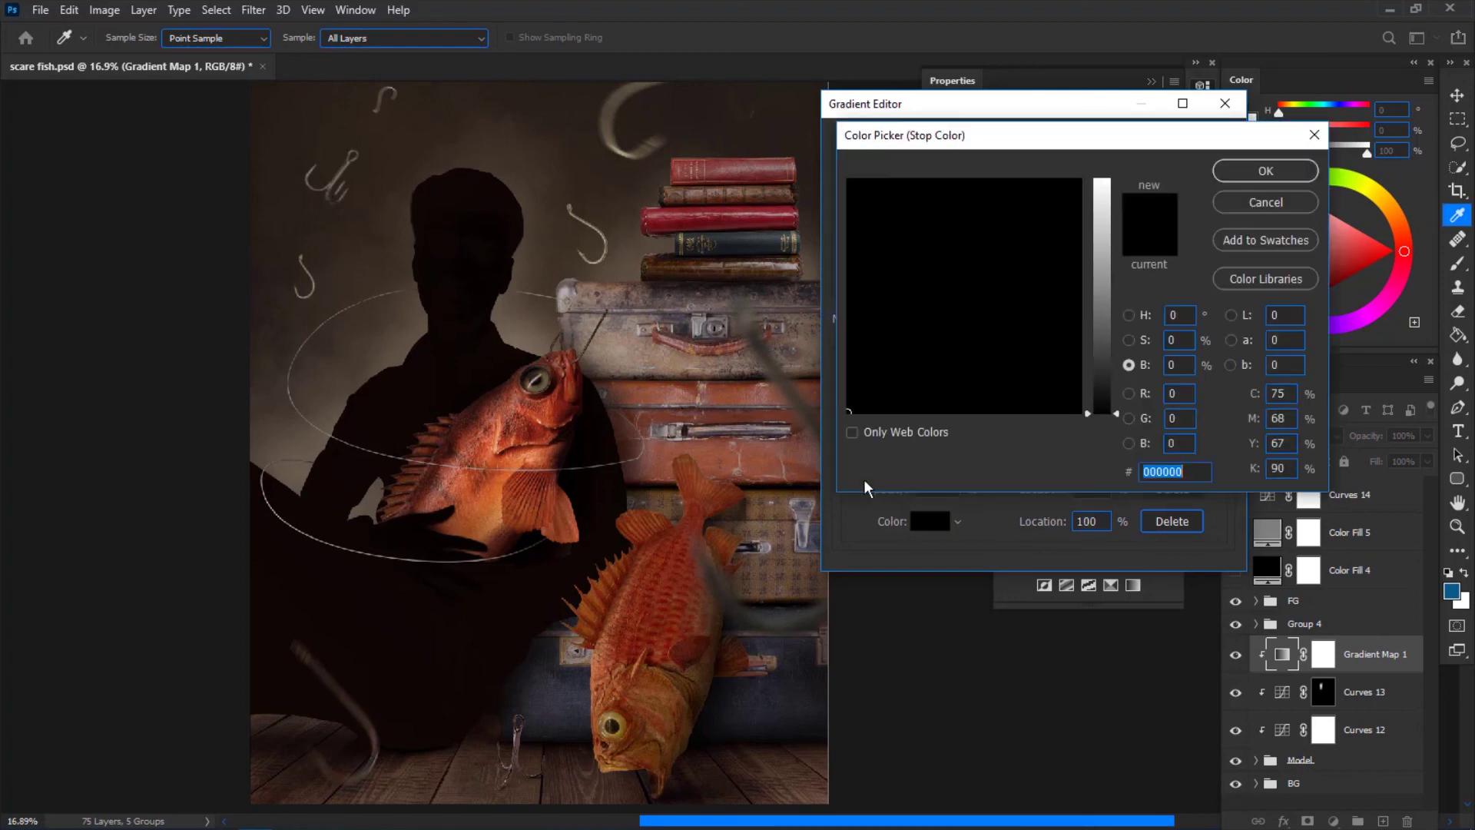
left_click(526, 331)
left_click_drag(1118, 292, 1105, 194)
left_click(1248, 166)
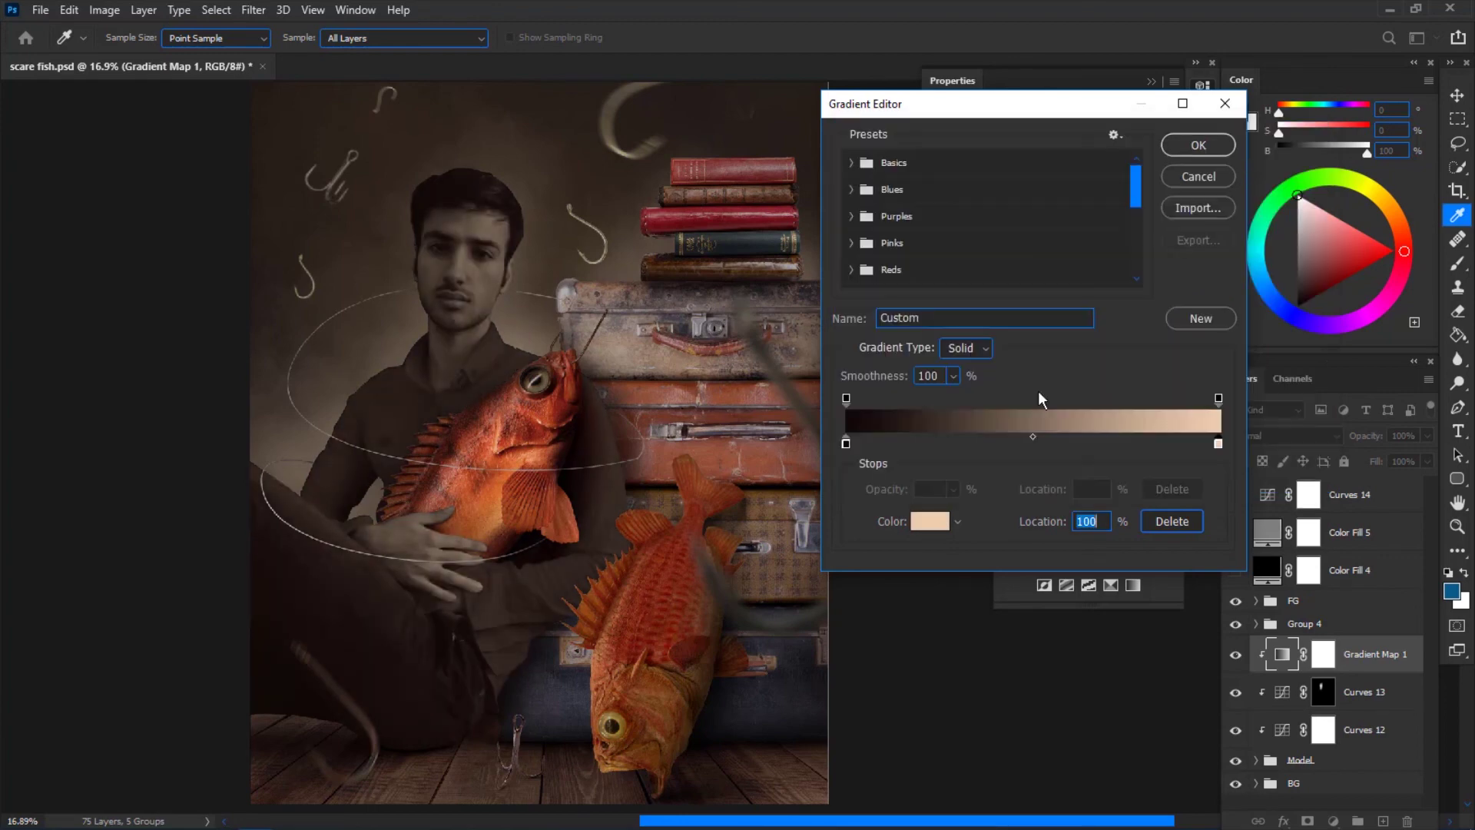
- Add a midtone stop at 52% in a brightened brown sampled from the wooden floor, and accept the gradient
left_click(1034, 443)
left_click(931, 520)
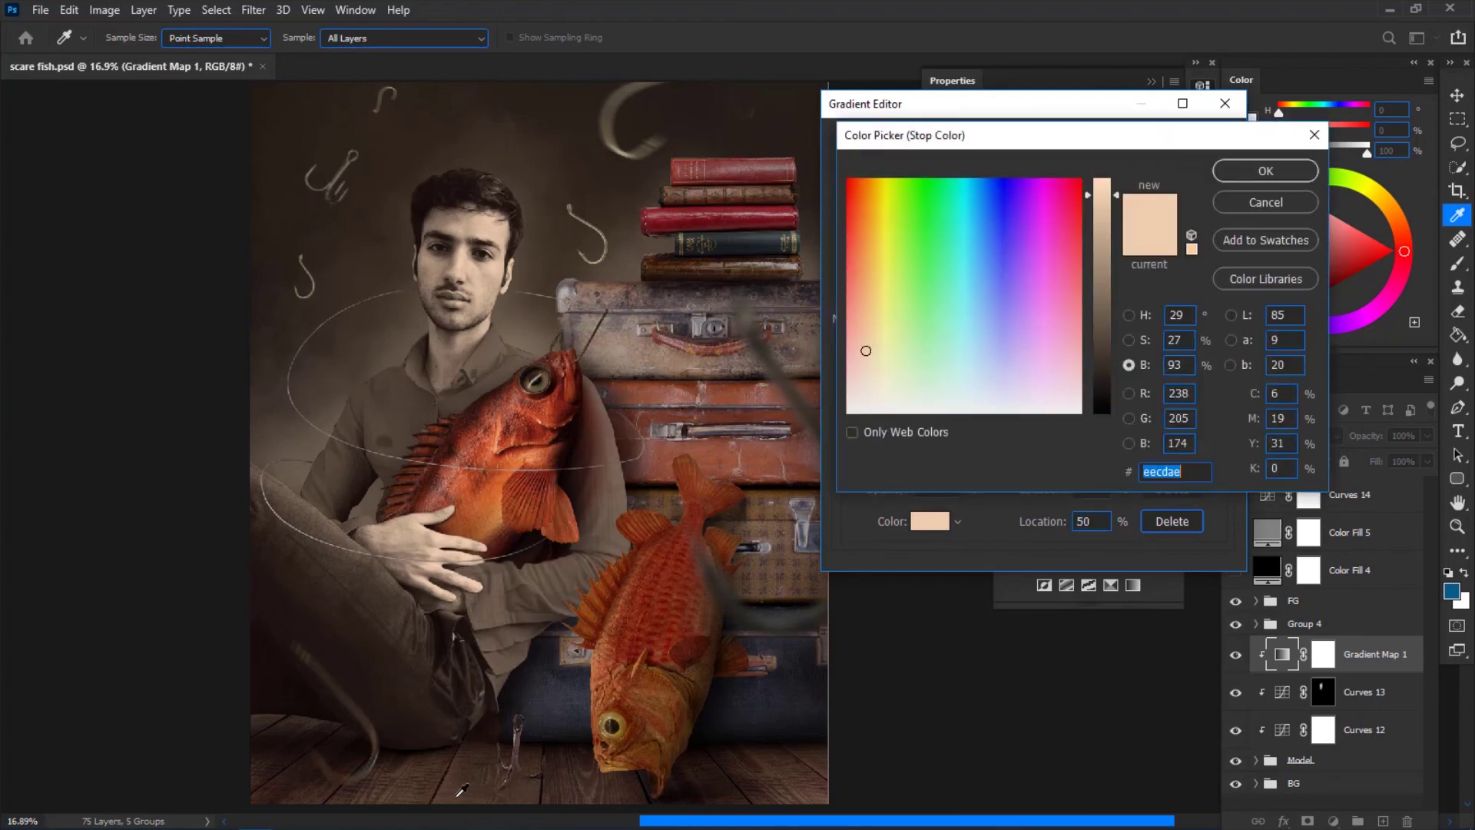
left_click(462, 790)
mouse_move(1107, 339)
left_mouse_down()
mouse_move(1107, 296)
mouse_move(1107, 328)
left_mouse_up()
left_click(1129, 340)
left_click(1230, 171)
mouse_move(1032, 445)
left_mouse_down()
mouse_move(991, 444)
mouse_move(1038, 444)
left_mouse_up()
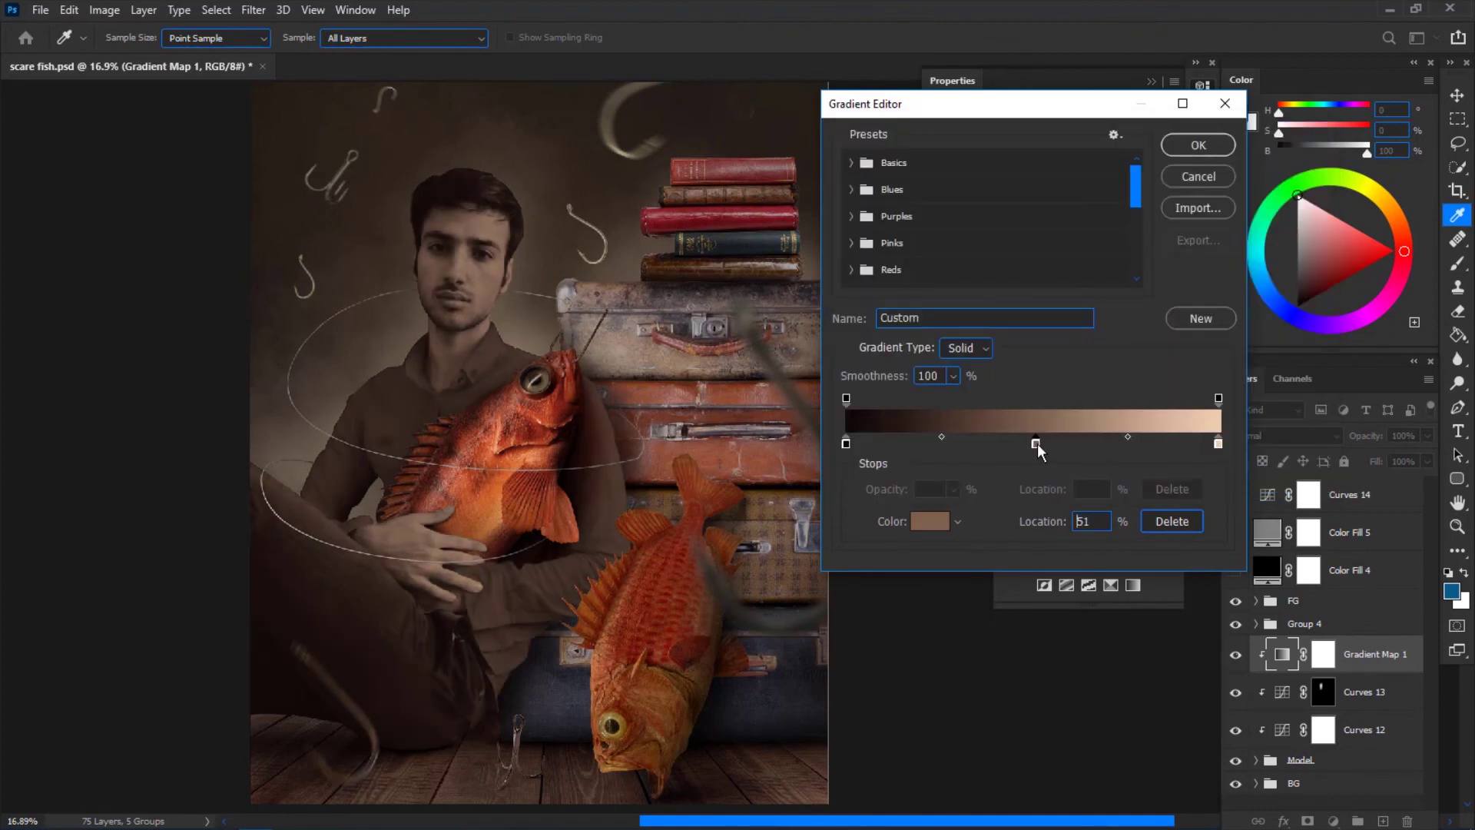
left_click(1043, 444)
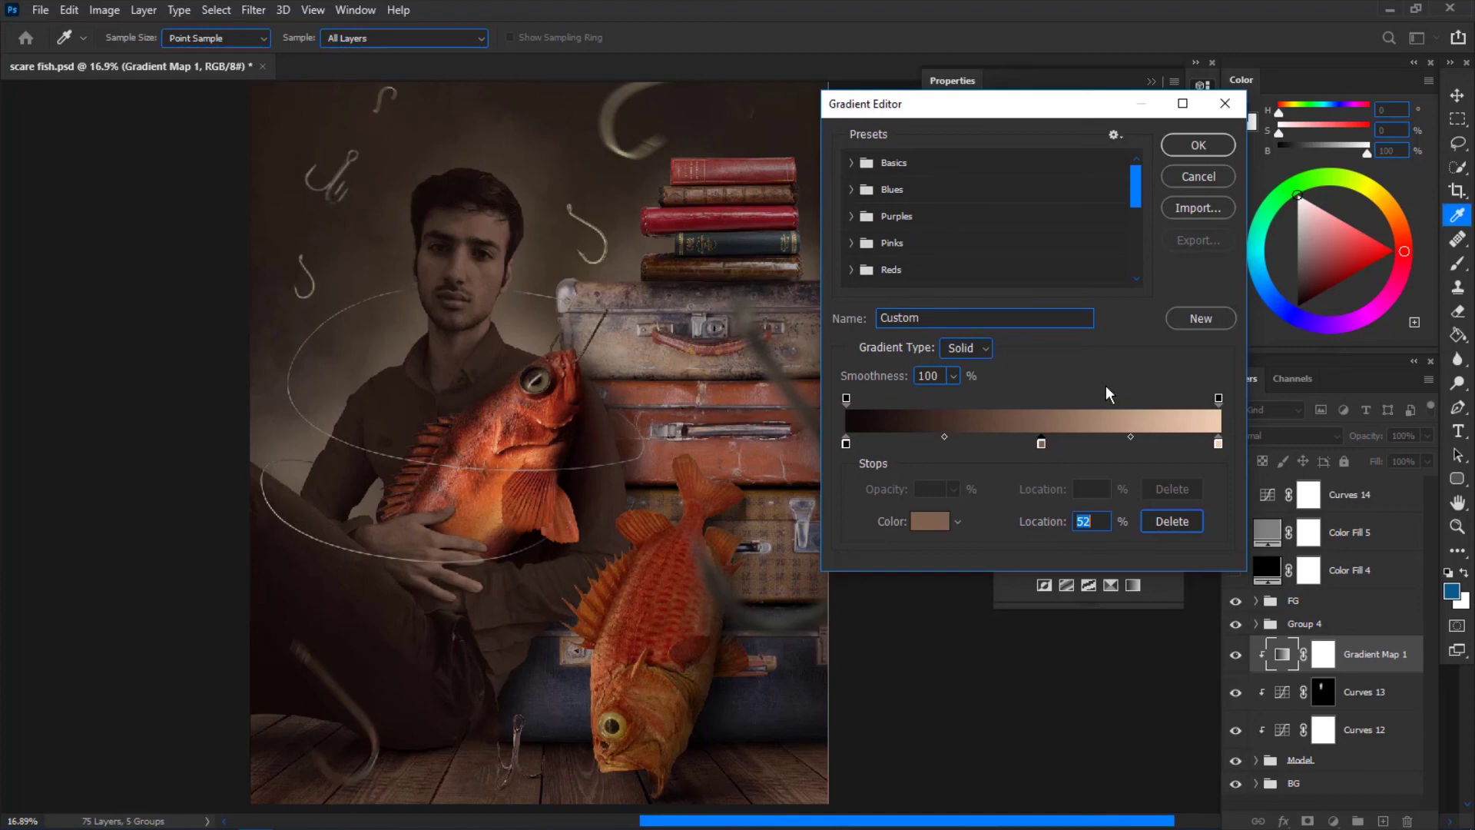
left_click(1199, 144)
- Compare the image with the Gradient Map 1 layer off and on, and put its properties away
left_click(1235, 653)
left_click(1124, 469)
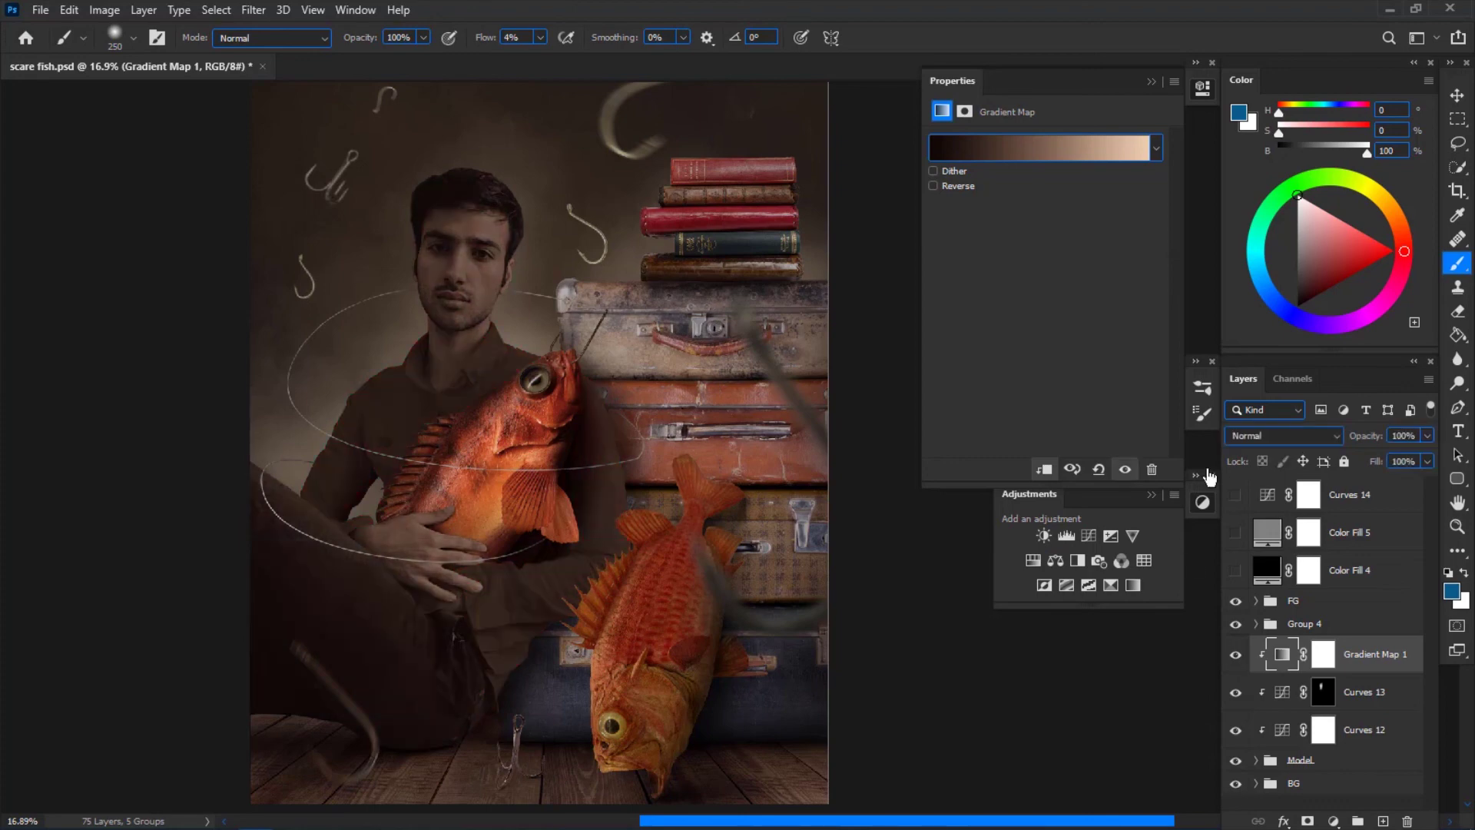
left_click(1152, 77)
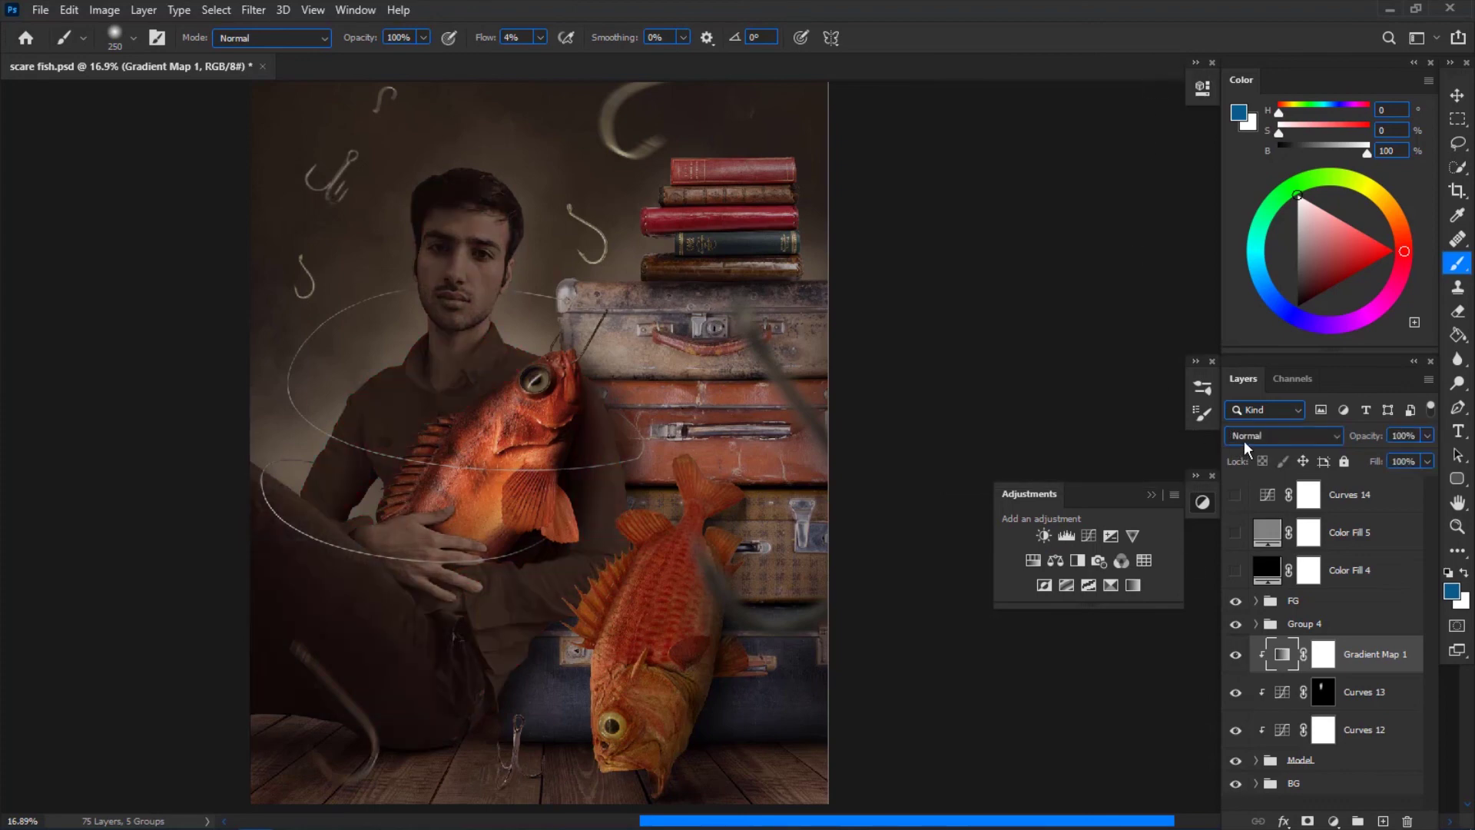
- Try Gradient Map 1 in Color mode, switch it to Soft Light at 30% opacity, and compare with the layer off and on
left_click(1277, 436)
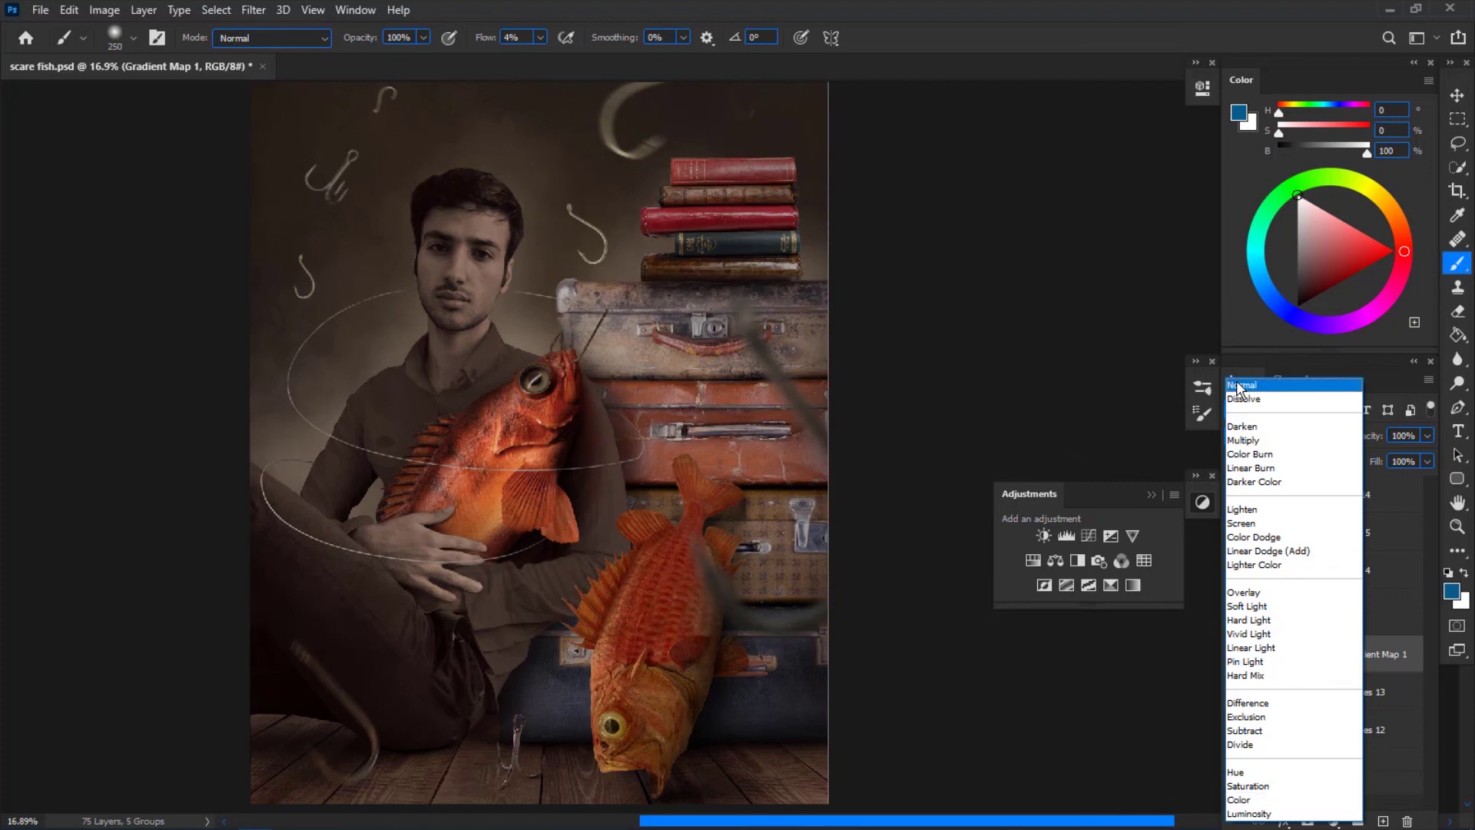
left_click(1237, 800)
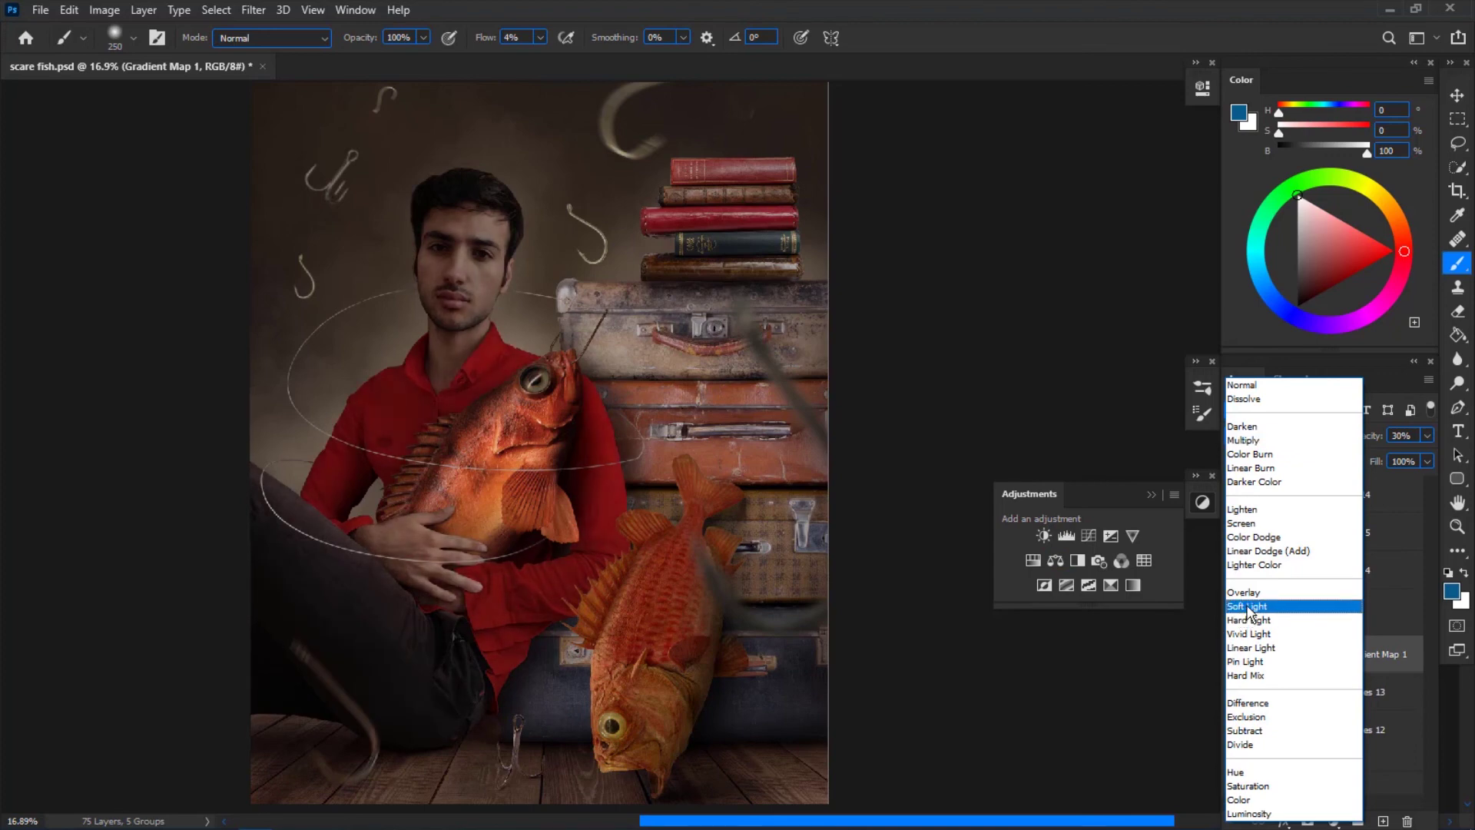
left_click(1248, 609)
left_click(1236, 657)
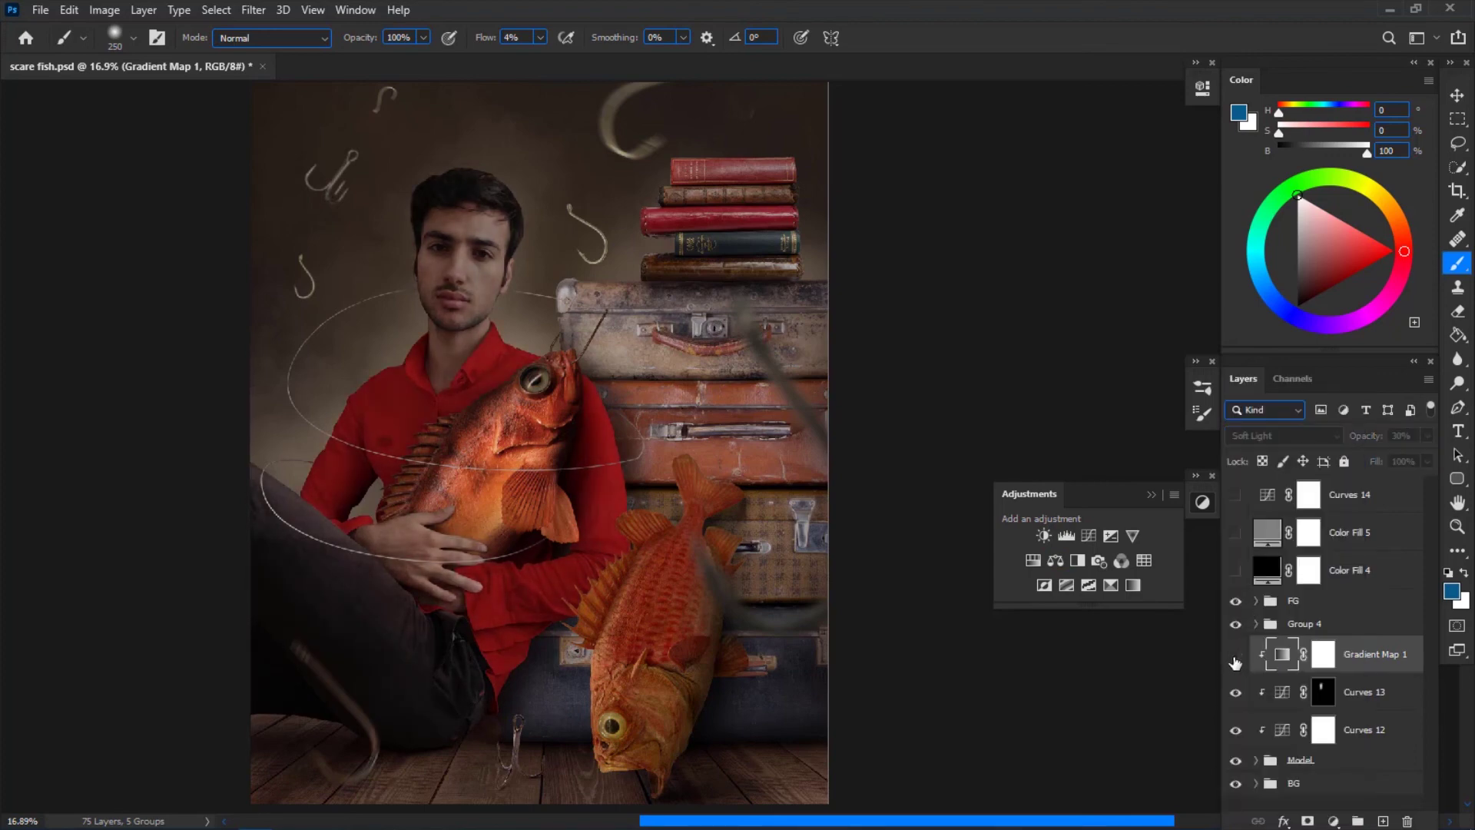
left_click(1235, 659)
- Raise the Gradient Map 1 opacity to 40% and further to 50%, comparing the image with the layer off and on
left_click_drag(1357, 436, 1371, 440)
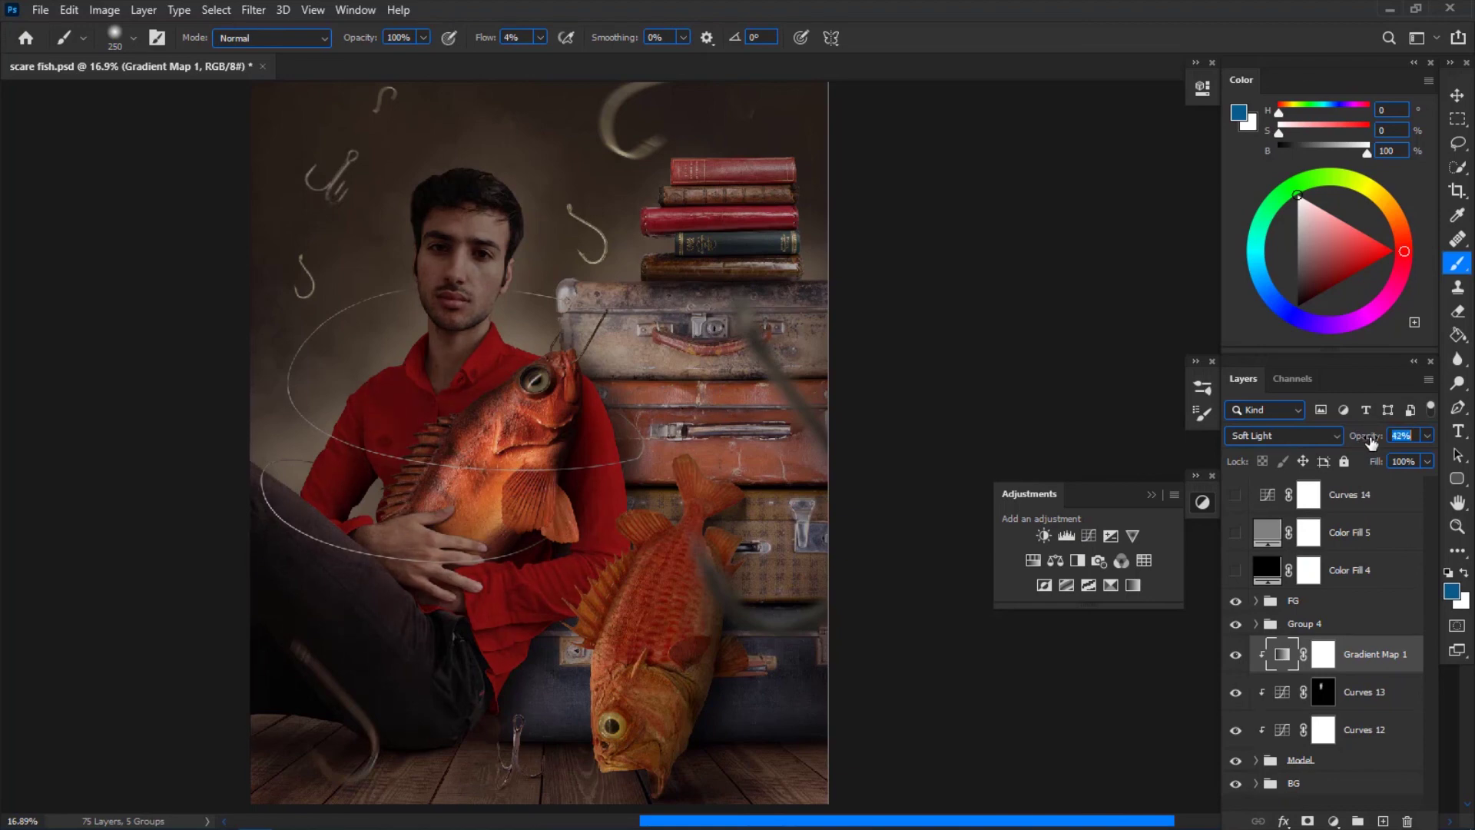
left_click(1233, 661)
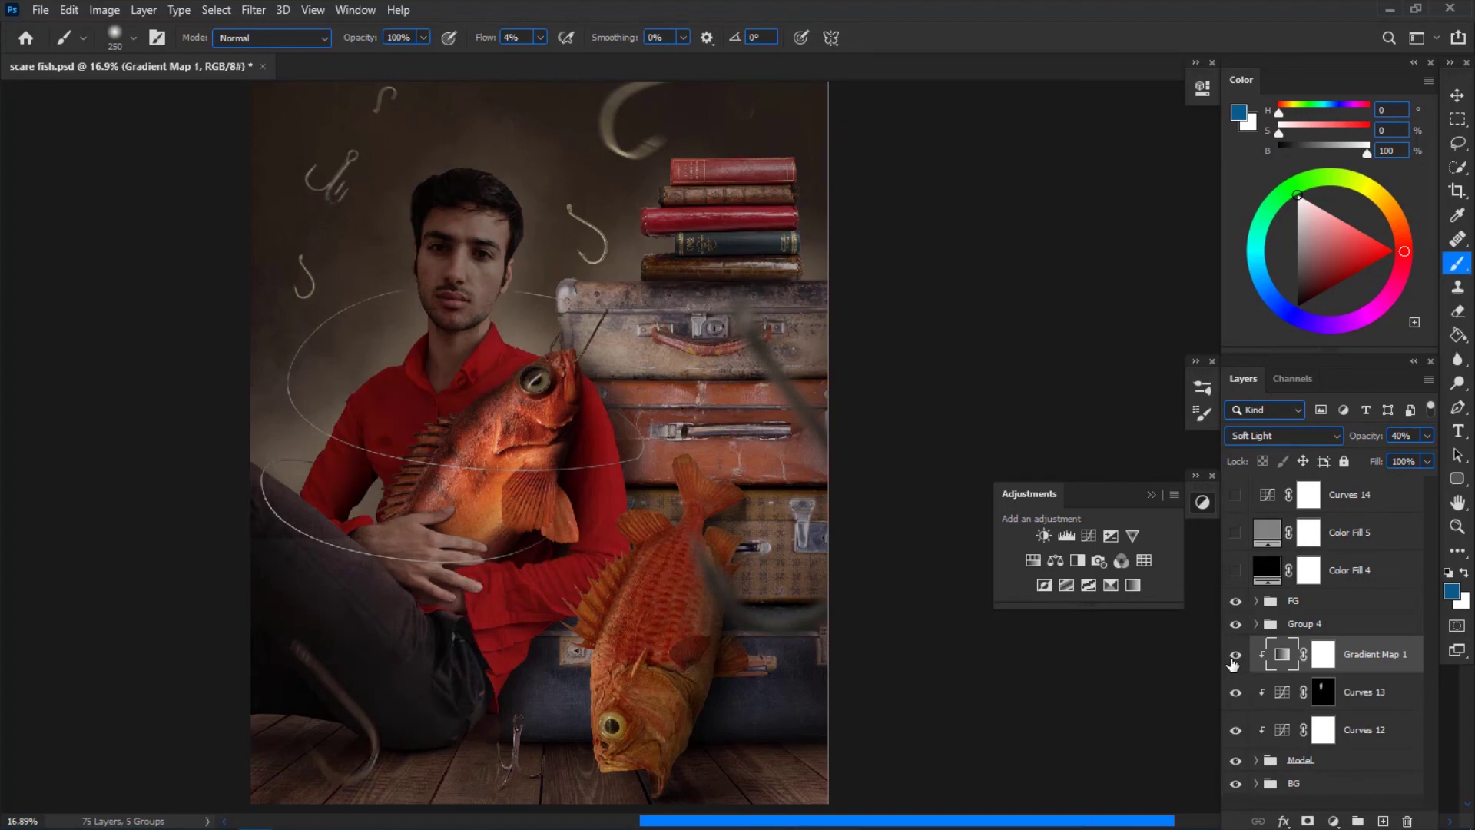
left_click(1233, 661)
left_click(1233, 660)
scroll(903, 550, "down", 1)
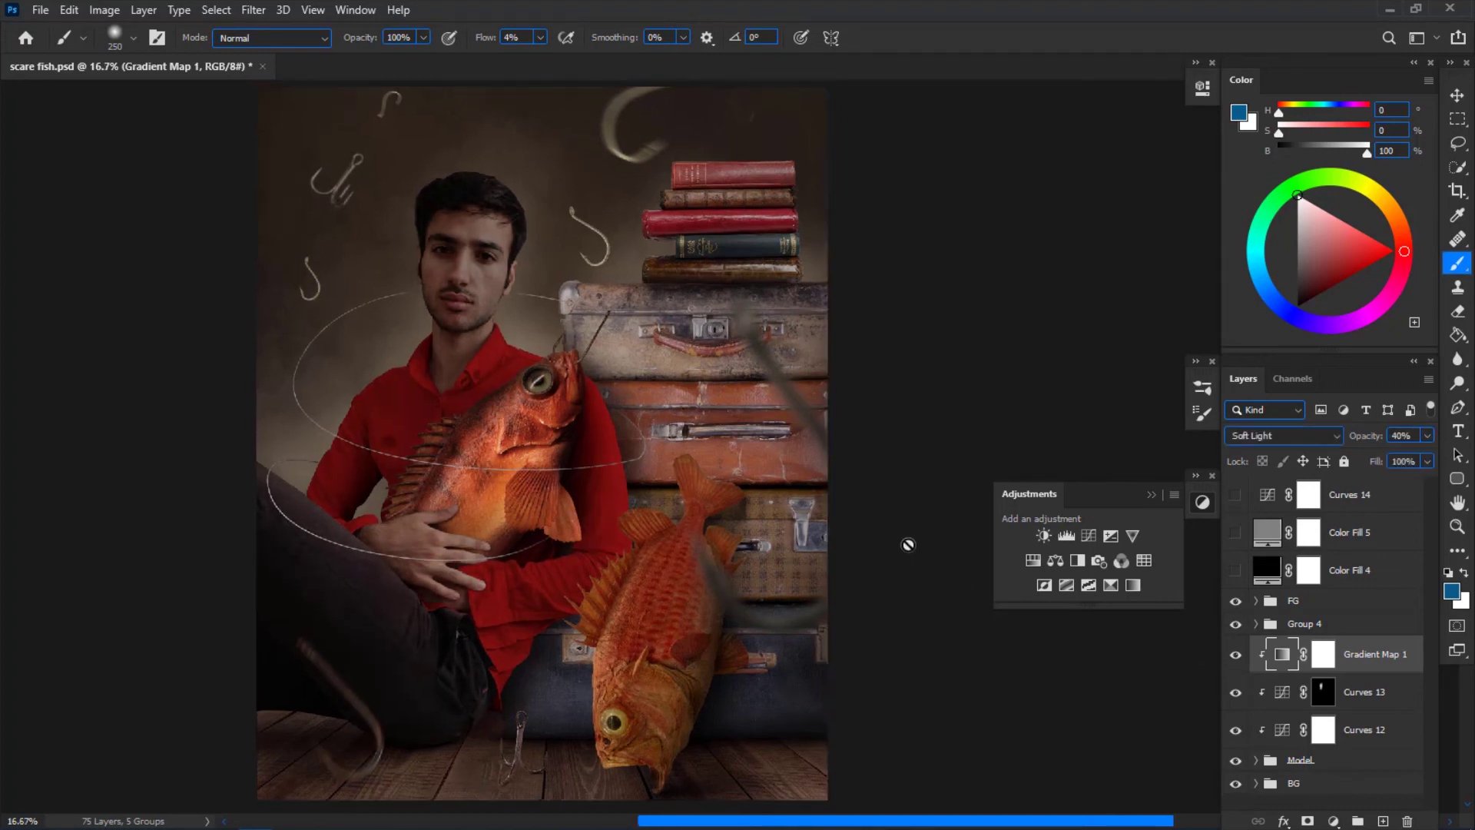
left_click_drag(1362, 435, 1370, 441)
mouse_move(1235, 659)
left_mouse_down()
mouse_move(1223, 740)
mouse_move(1235, 657)
left_mouse_up()
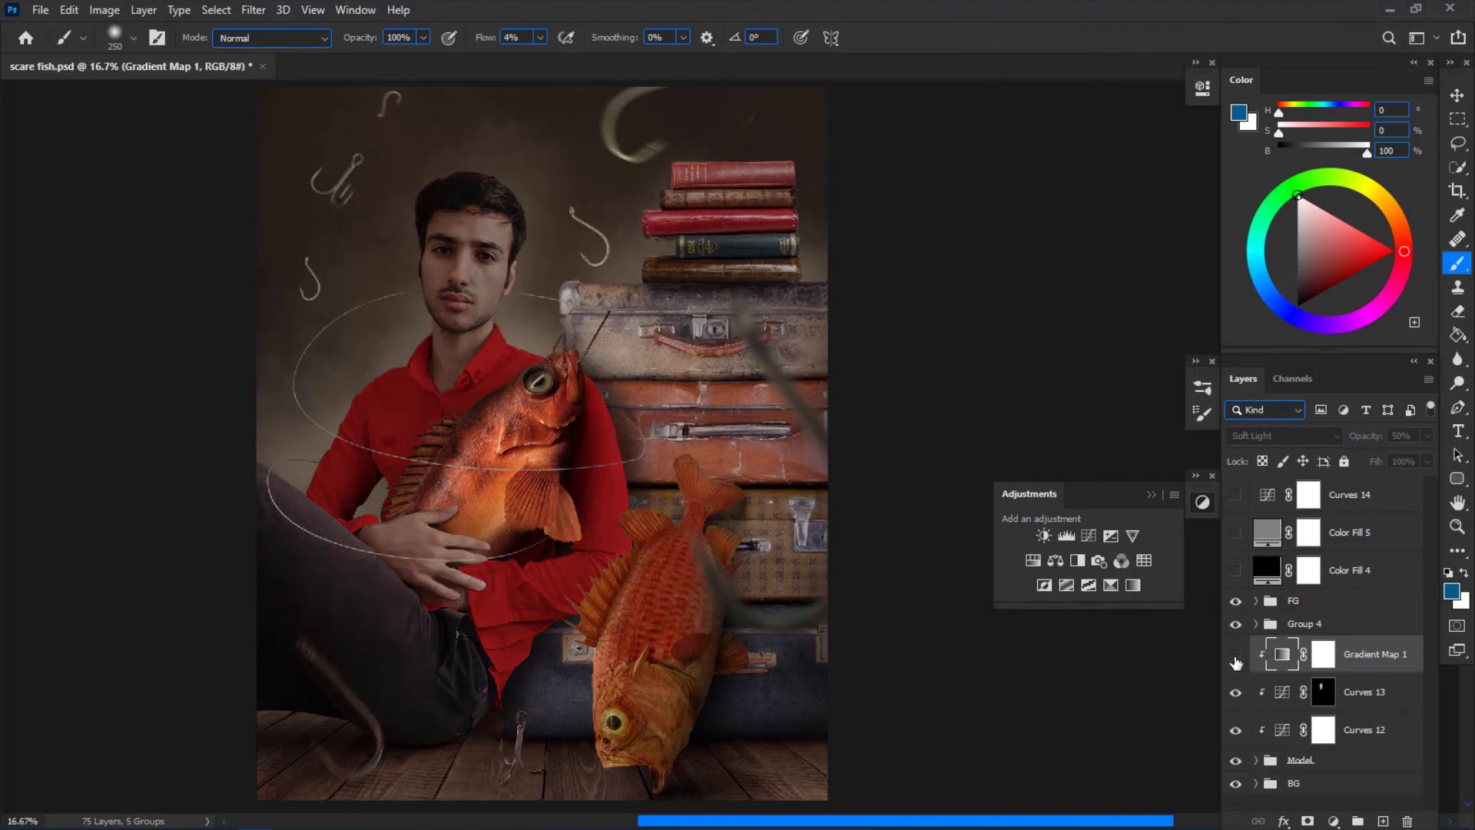